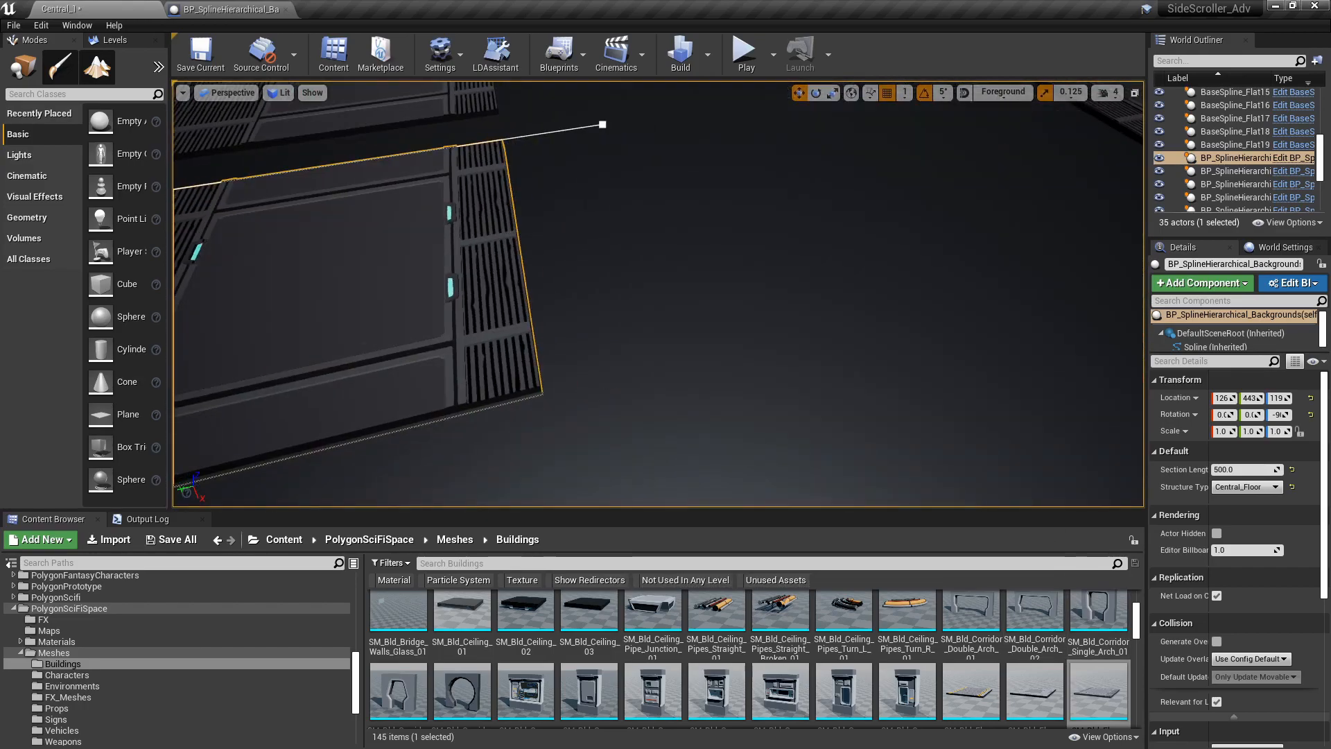
- Place a floor mesh from the Buildings folder in the gap between the floor sections and duplicate it alongside
drag(1090, 688, 773, 184)
key(f)
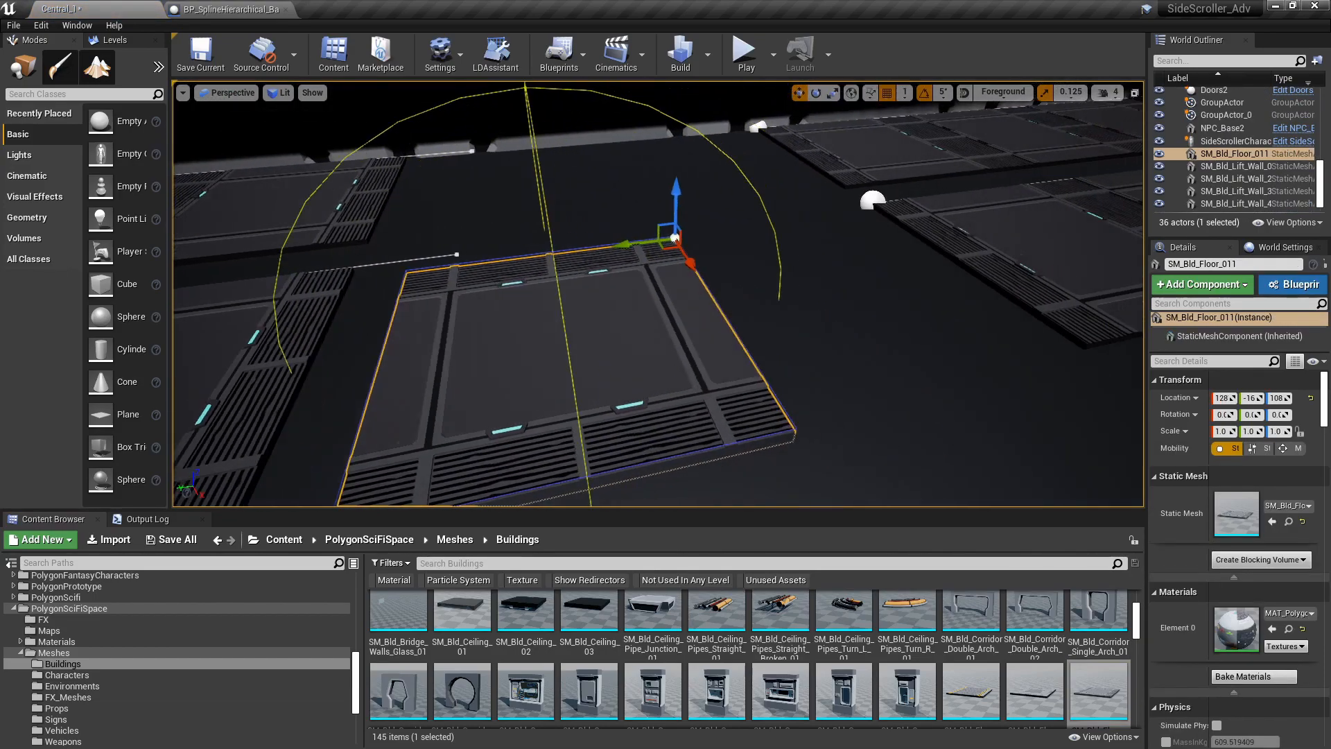
drag(671, 199, 671, 195)
alt+drag(624, 247, 828, 230)
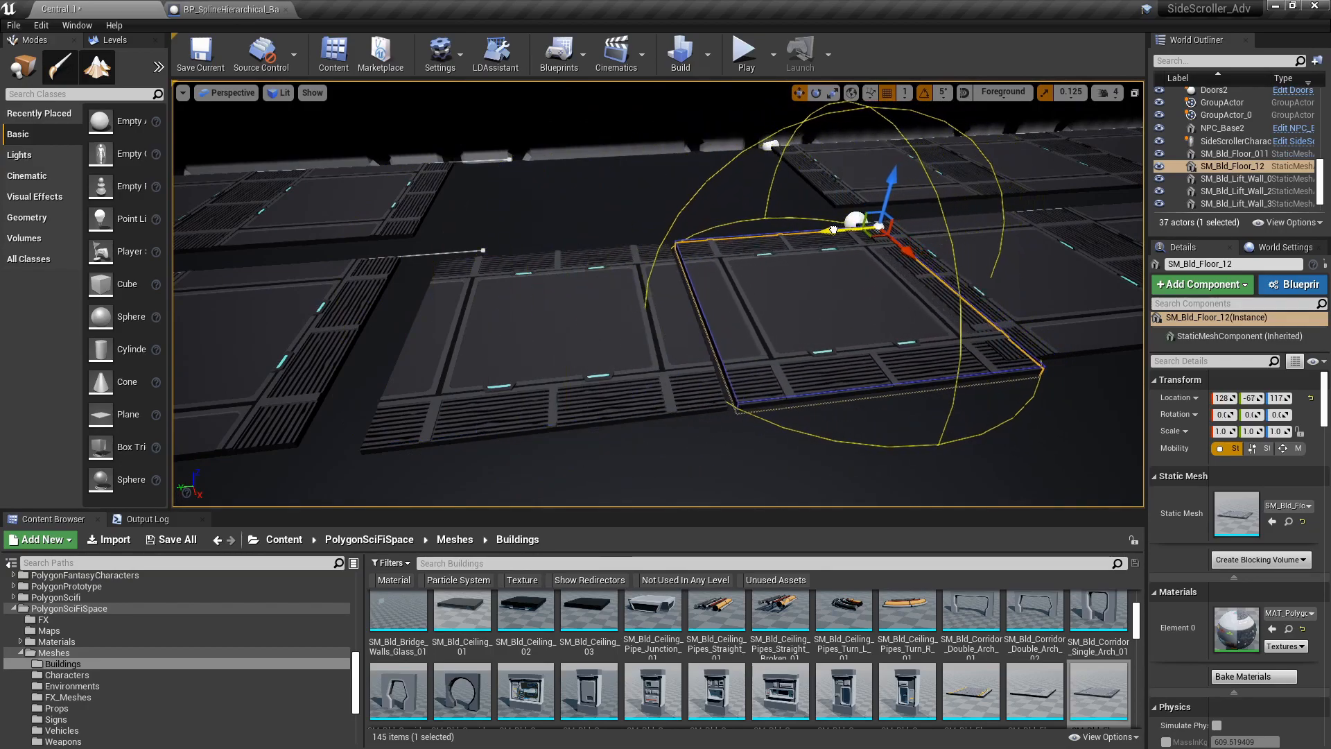
click(763, 198)
right_drag(763, 197, 736, 263)
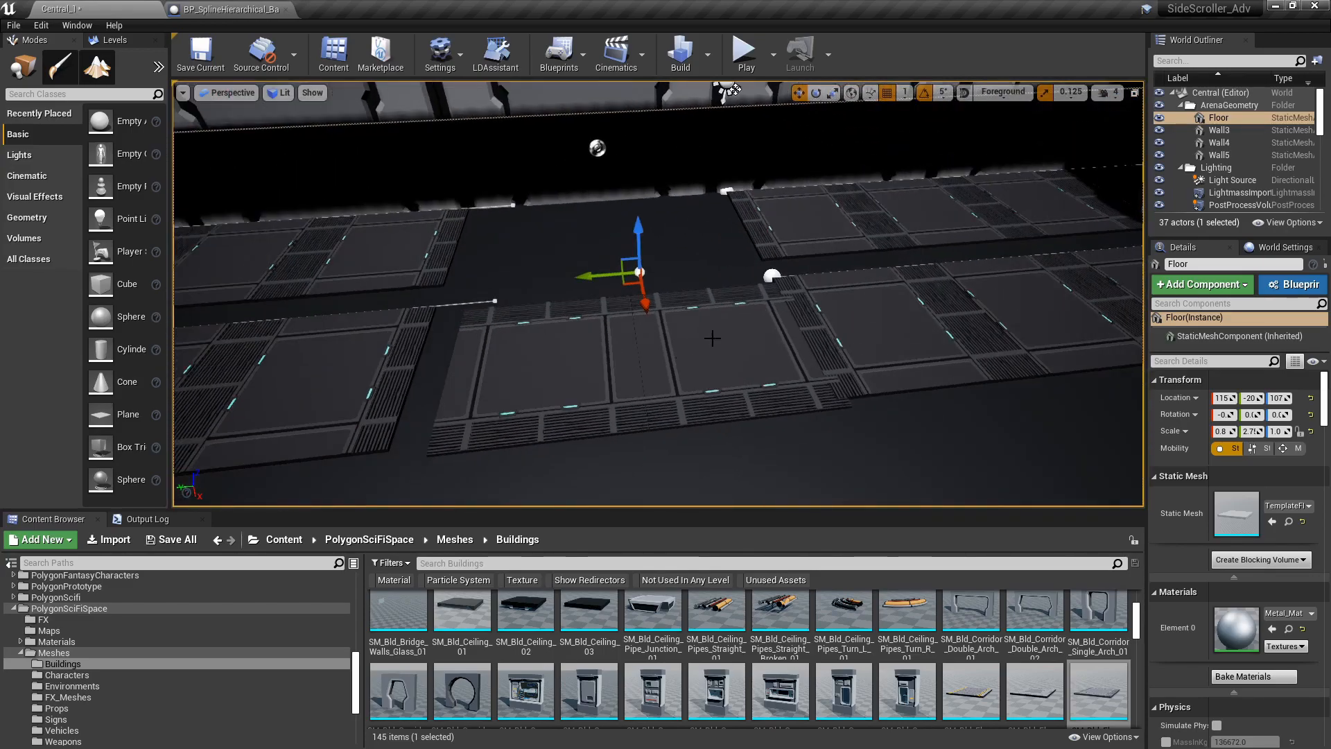
- Delete the two individually placed floor meshes from the gap
click(713, 338)
key(Delete)
click(531, 338)
key(Delete)
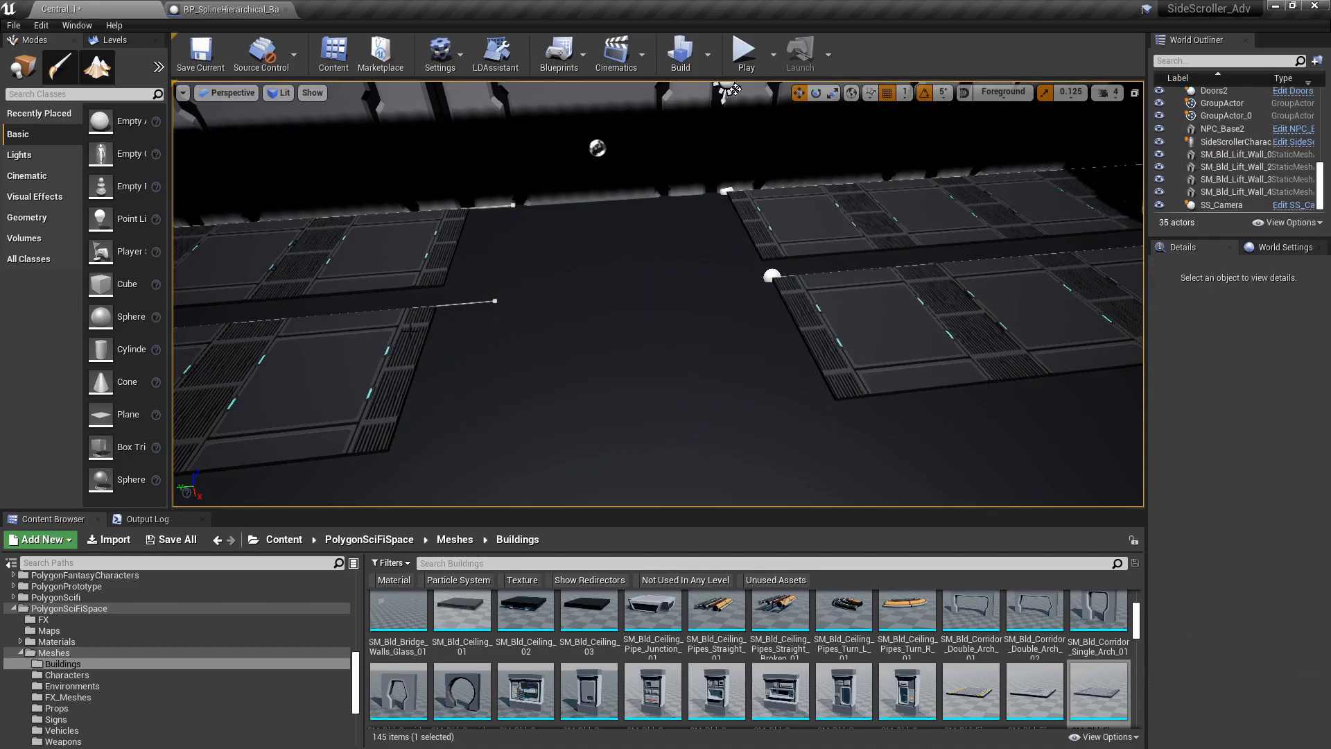
- Extend the Central_Floor spline across the gap by moving its end point toward the opposite floor section
click(457, 310)
click(494, 301)
right_drag(547, 298, 486, 297)
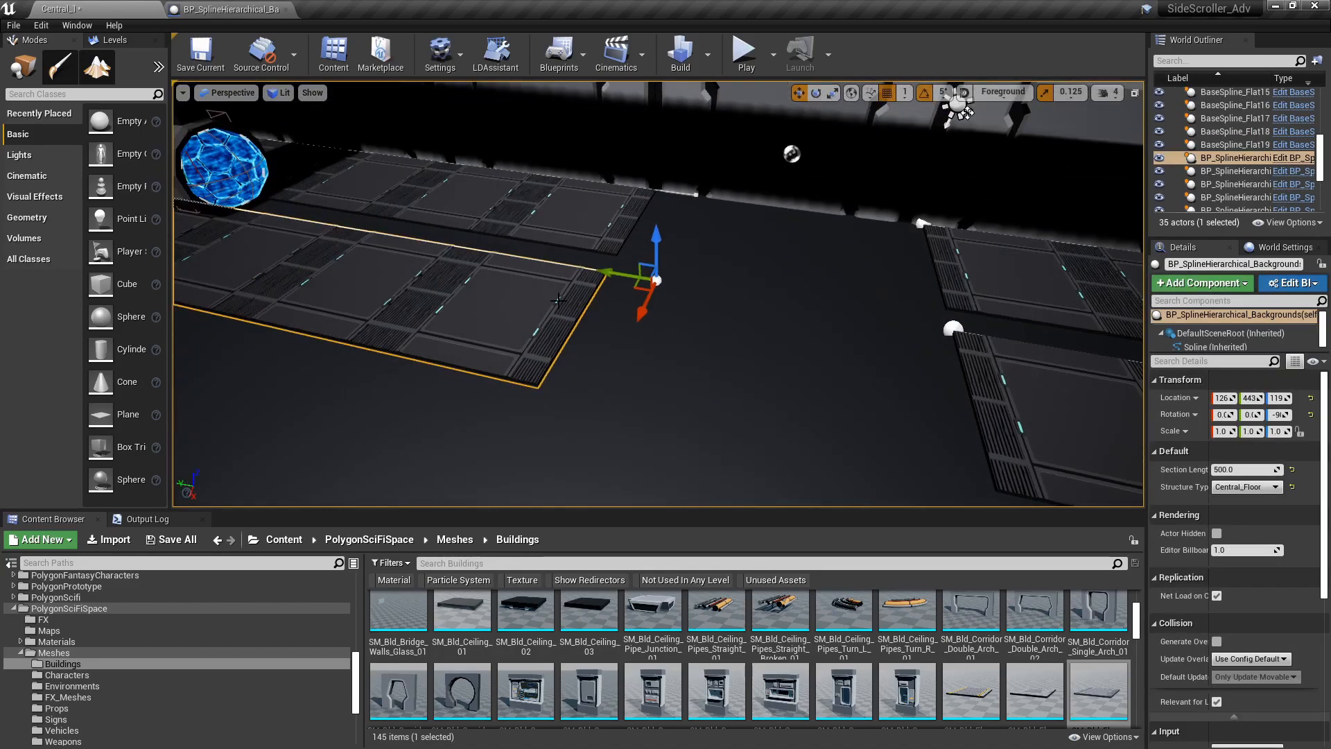
drag(696, 282, 901, 299)
right_drag(897, 295, 935, 312)
right_drag(843, 319, 843, 319)
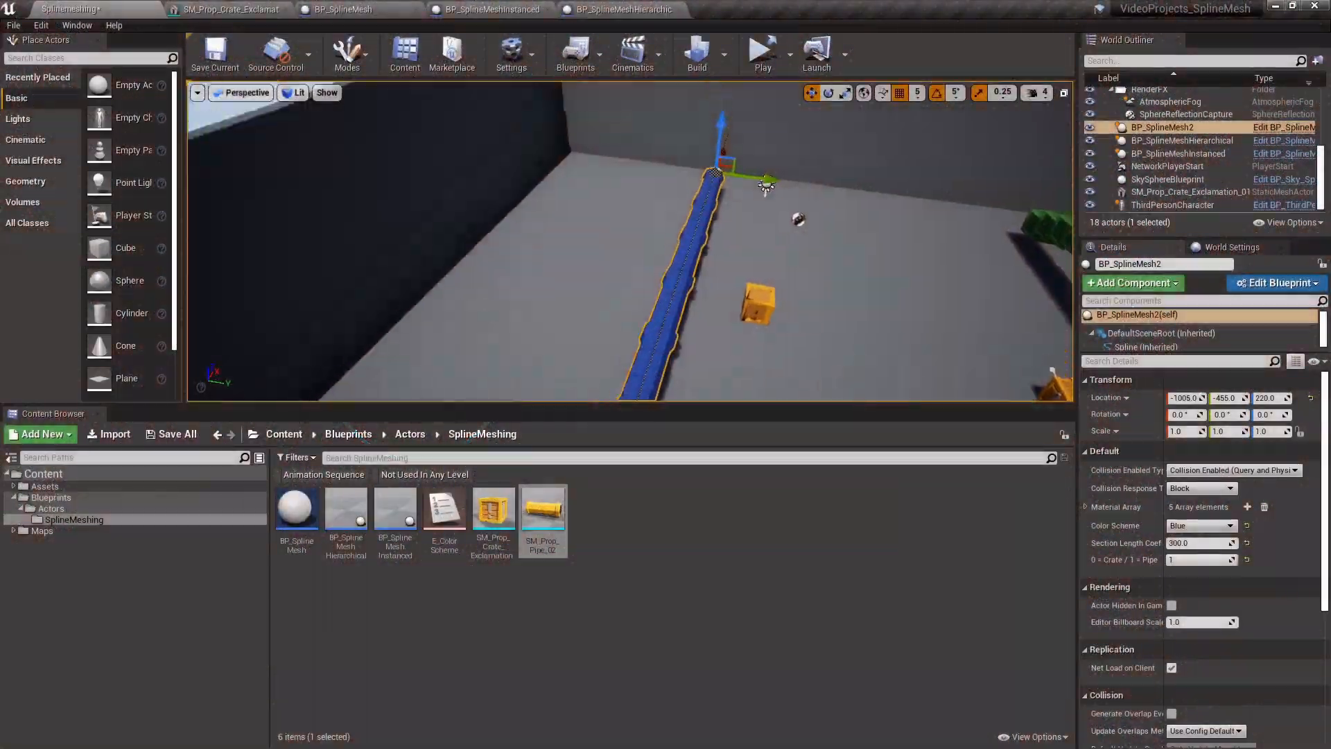
- Reshape the end of the blue pipe spline BP_SplineMesh2 by moving its tangent handle
right_drag(630, 241, 877, 200)
right_drag(677, 220, 729, 248)
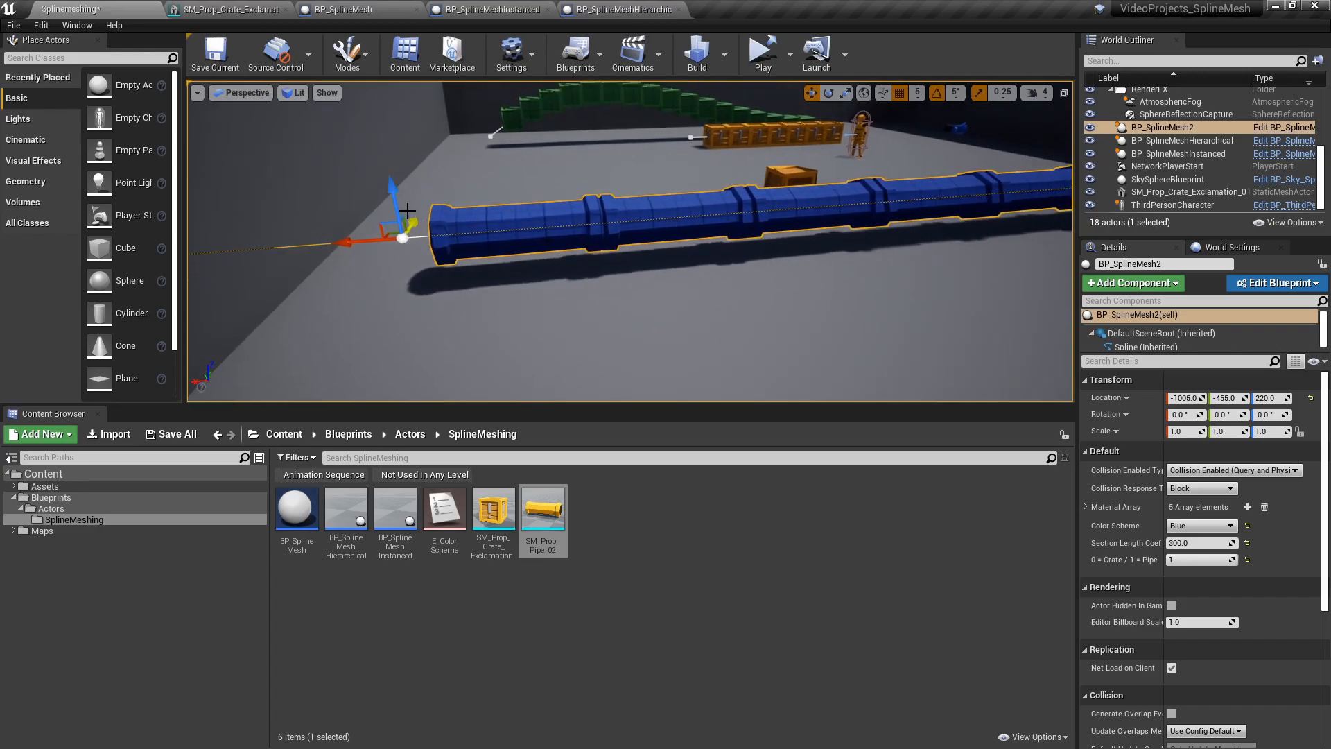
right_drag(402, 206, 342, 190)
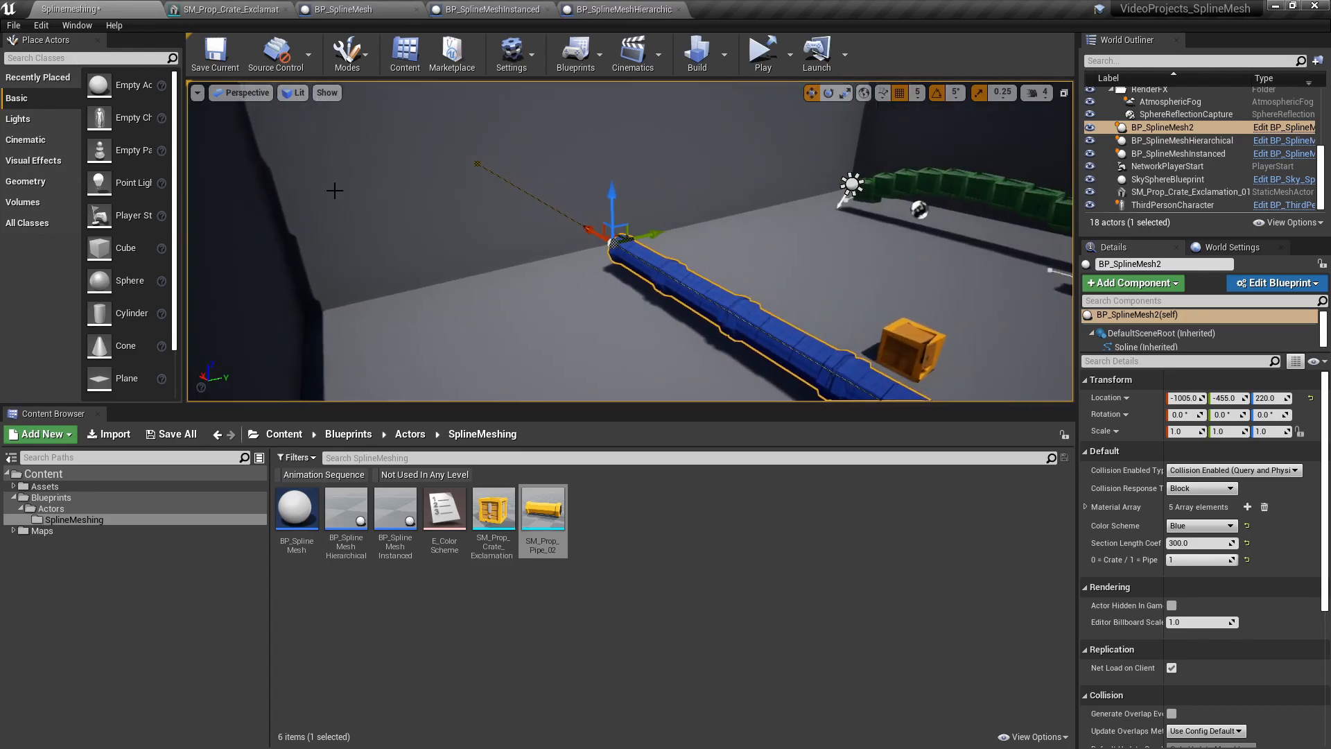
drag(468, 113, 527, 118)
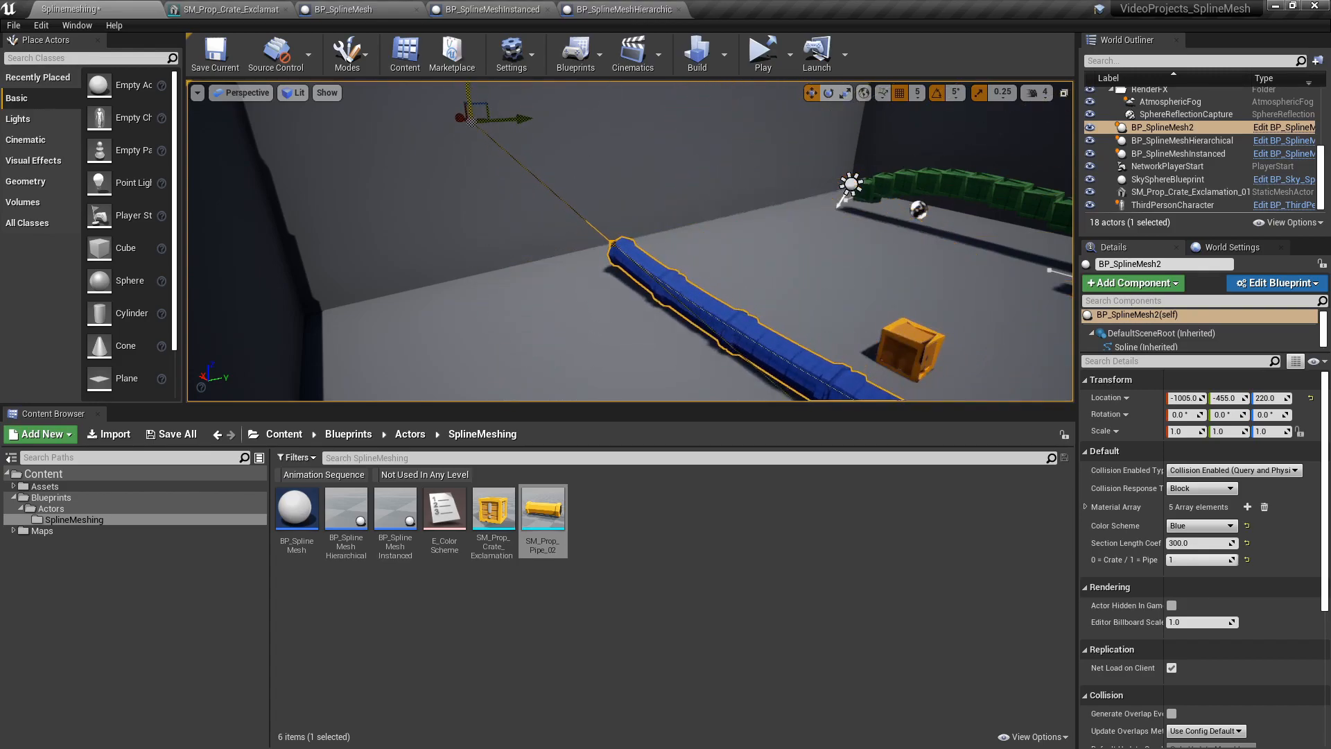
- Set the pipe's Color Scheme to Random and move the end point of its spline
click(1215, 528)
click(1187, 582)
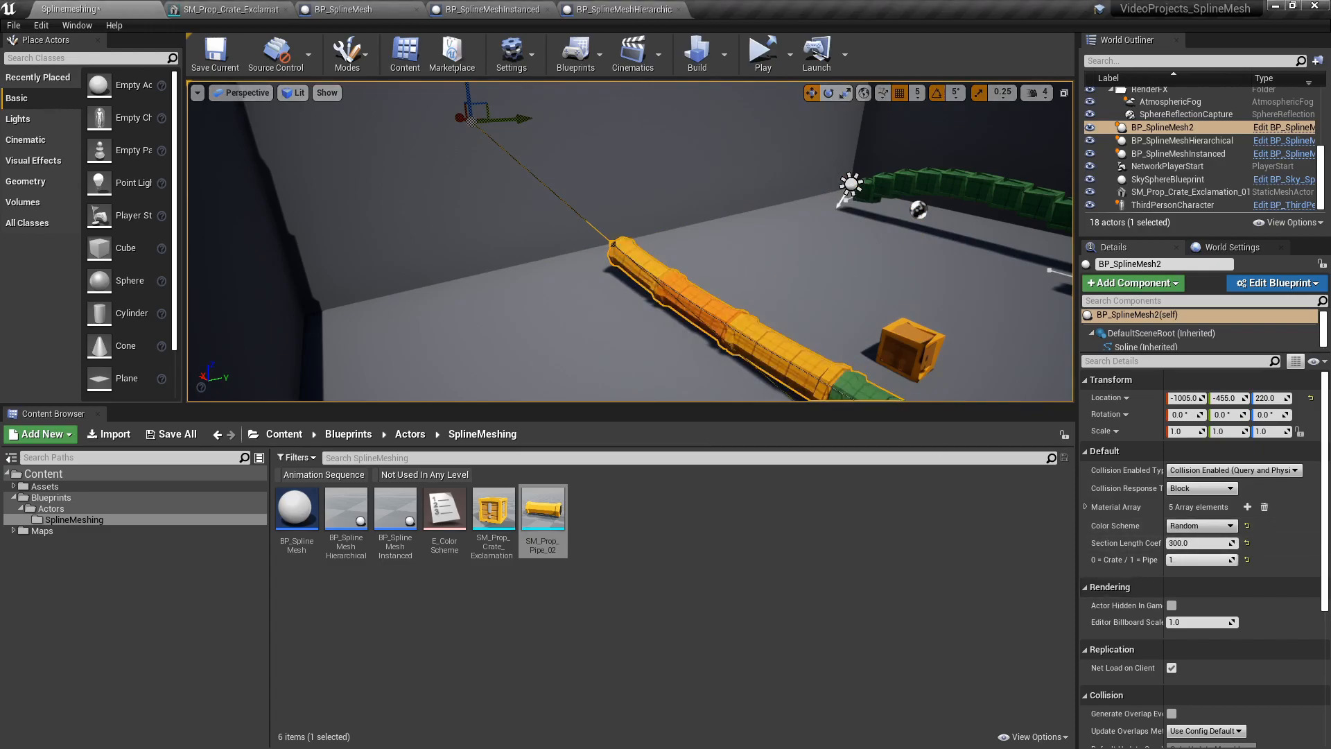
key(f)
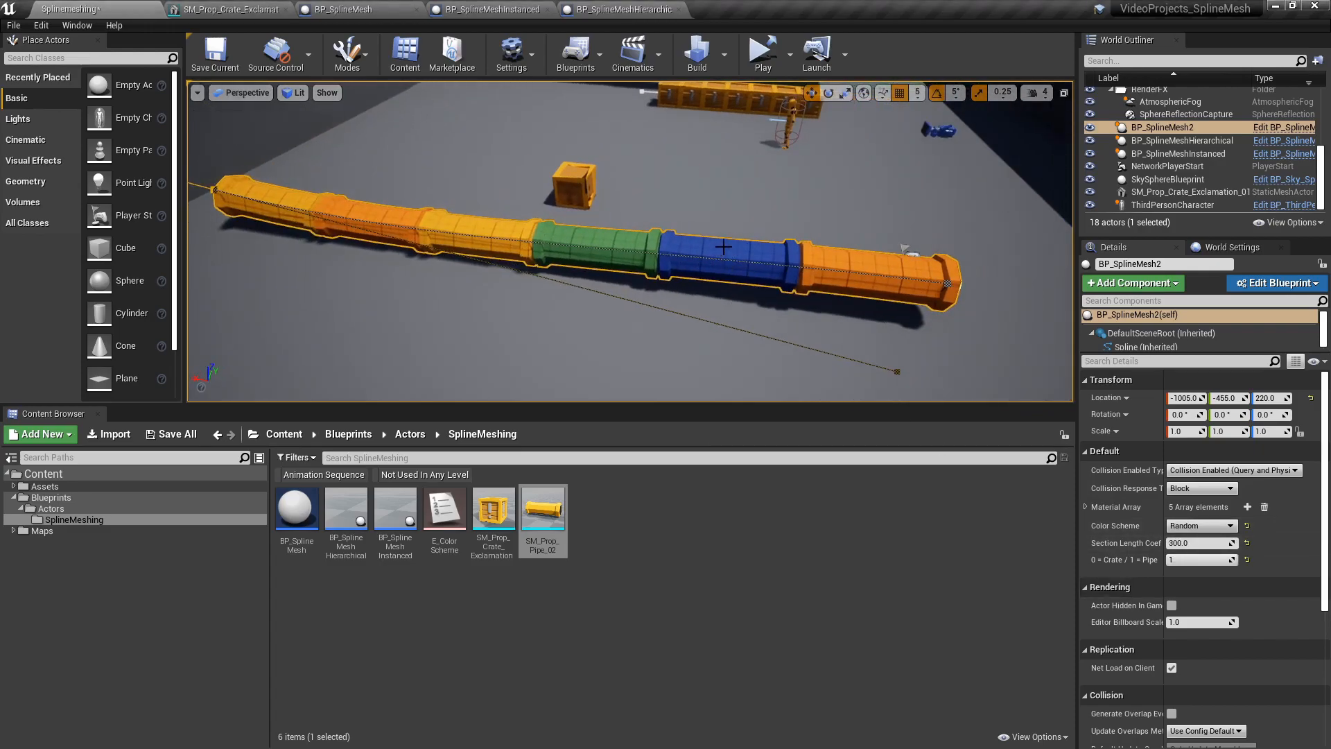
click(948, 285)
drag(900, 276, 966, 286)
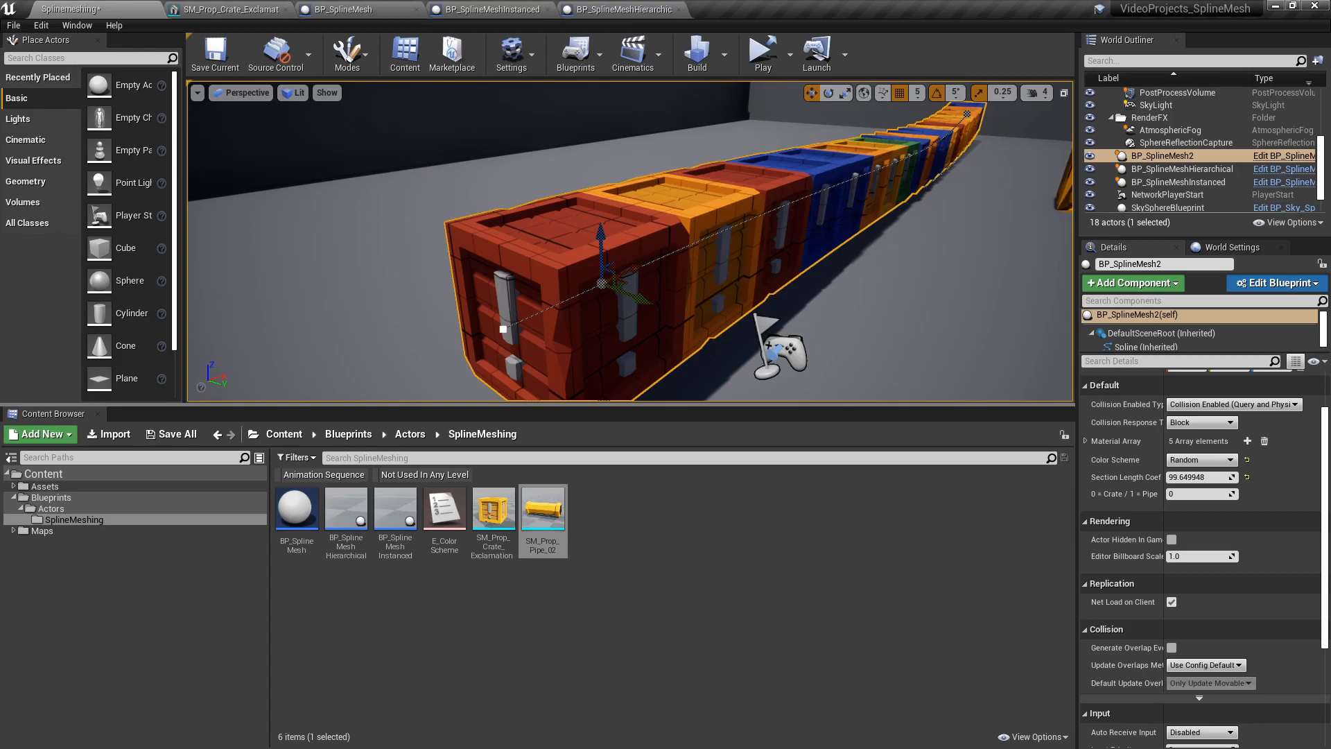
- Examine the multicoloured crate spline mesh along its length, comparing it with the single crate beside it
key(d)
right_drag(953, 137, 889, 131)
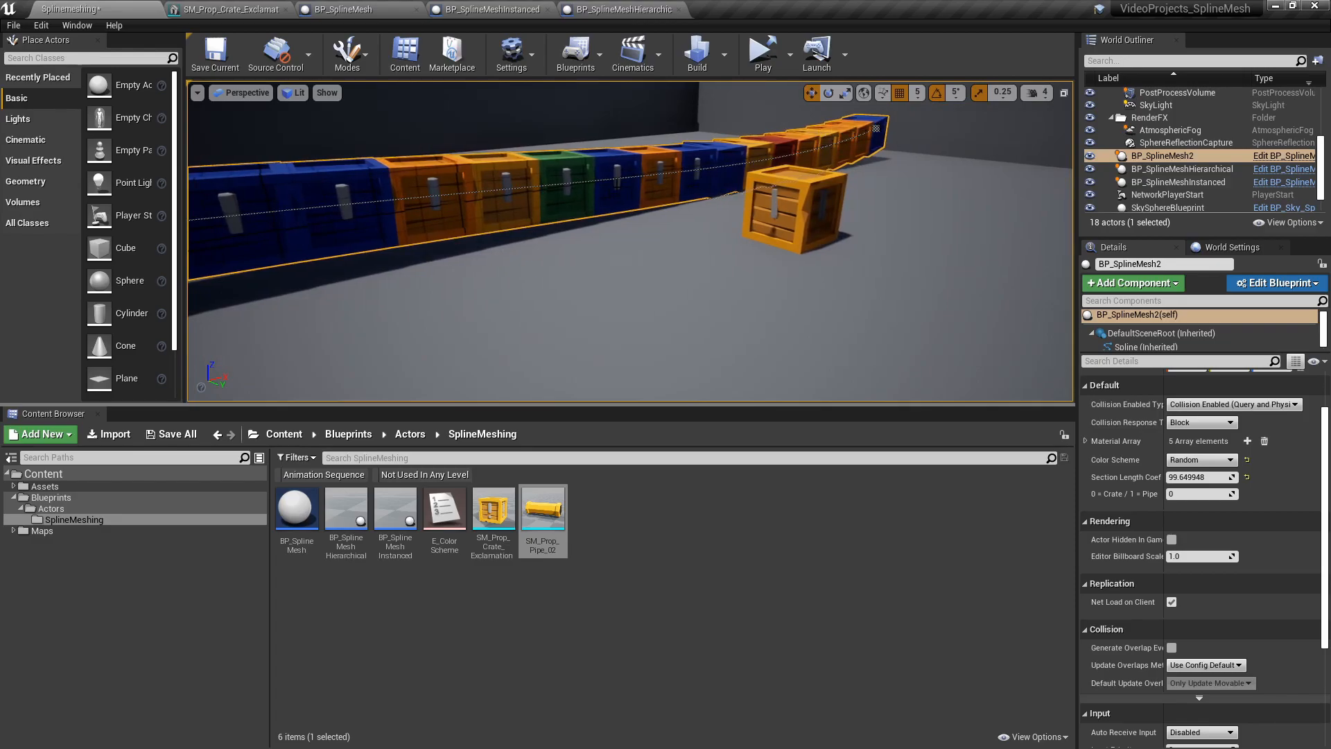
key(a)
right_drag(782, 220, 797, 260)
key(e)
key(w)
key(s)
key(s)
key(w)
key(d)
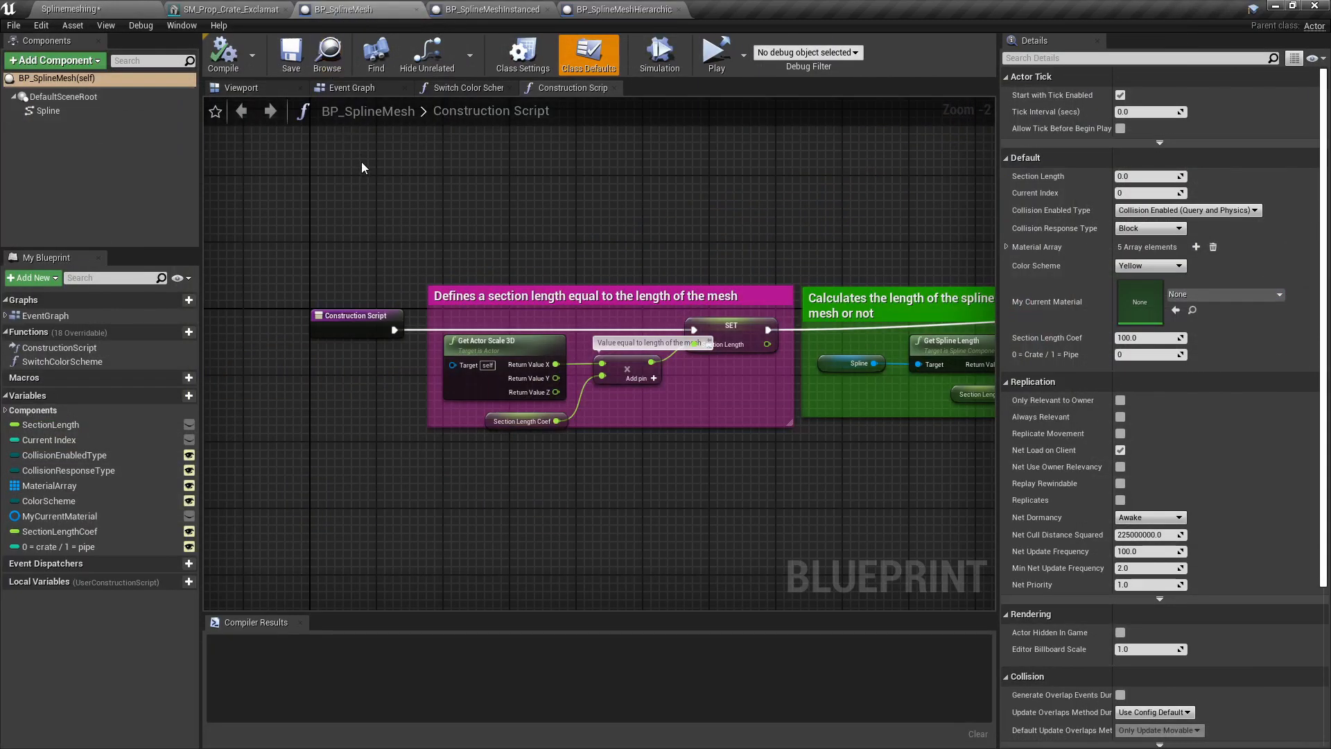
- Select the Spline component in BP_SplineMesh and review the beginning of its Construction Script
right_drag(361, 162, 321, 110)
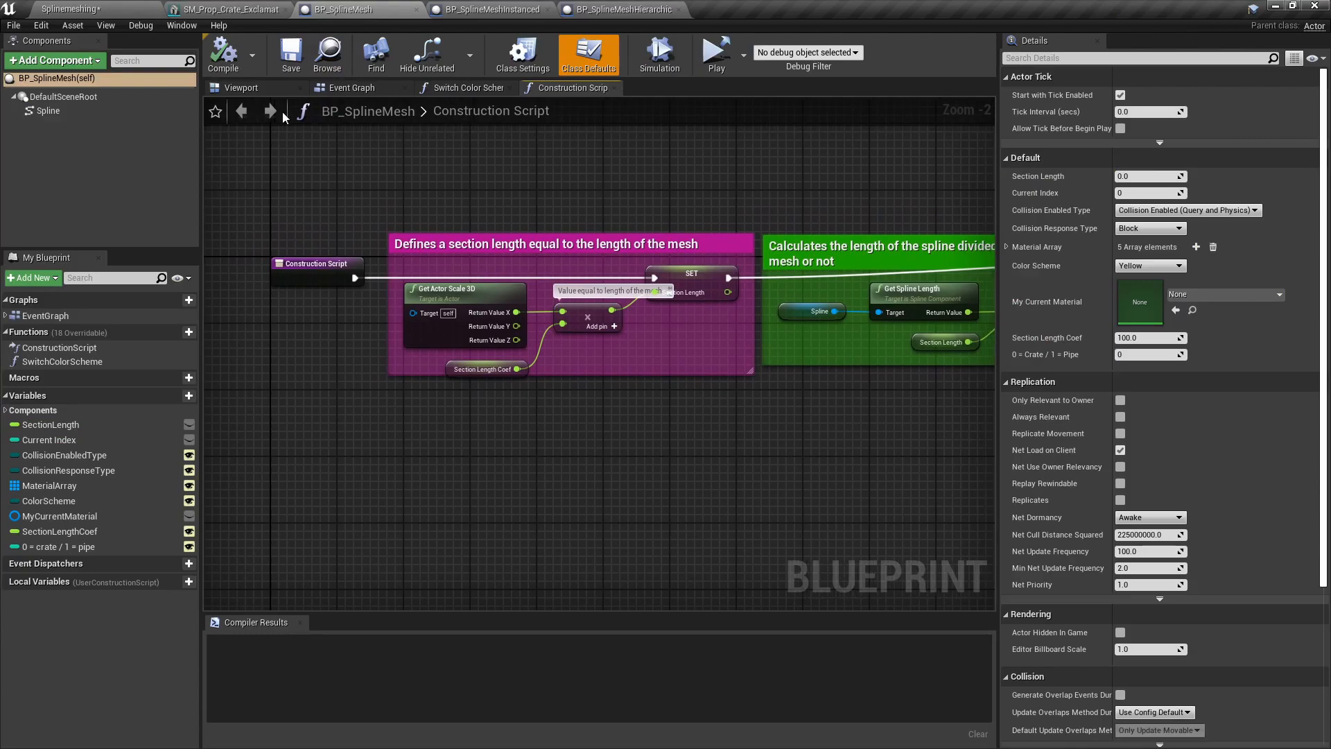
click(45, 111)
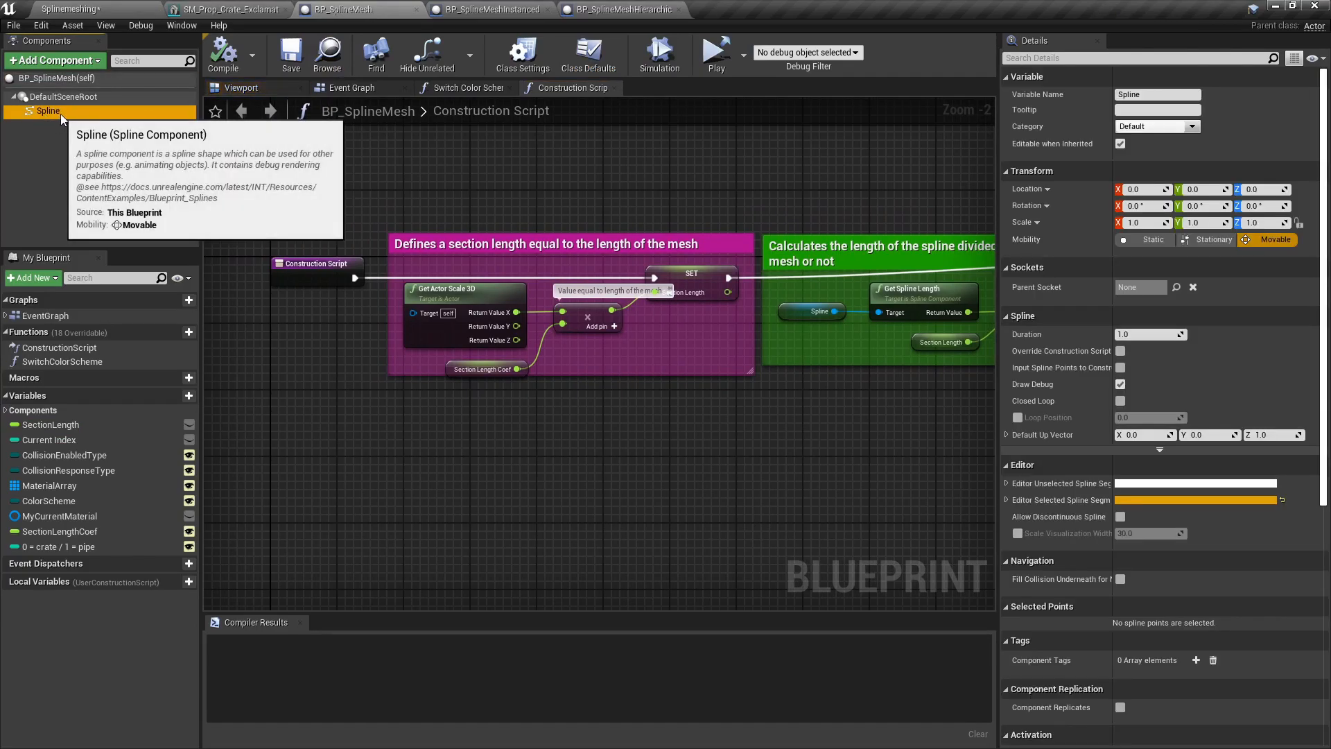
right_drag(379, 180, 333, 141)
right_drag(471, 158, 478, 185)
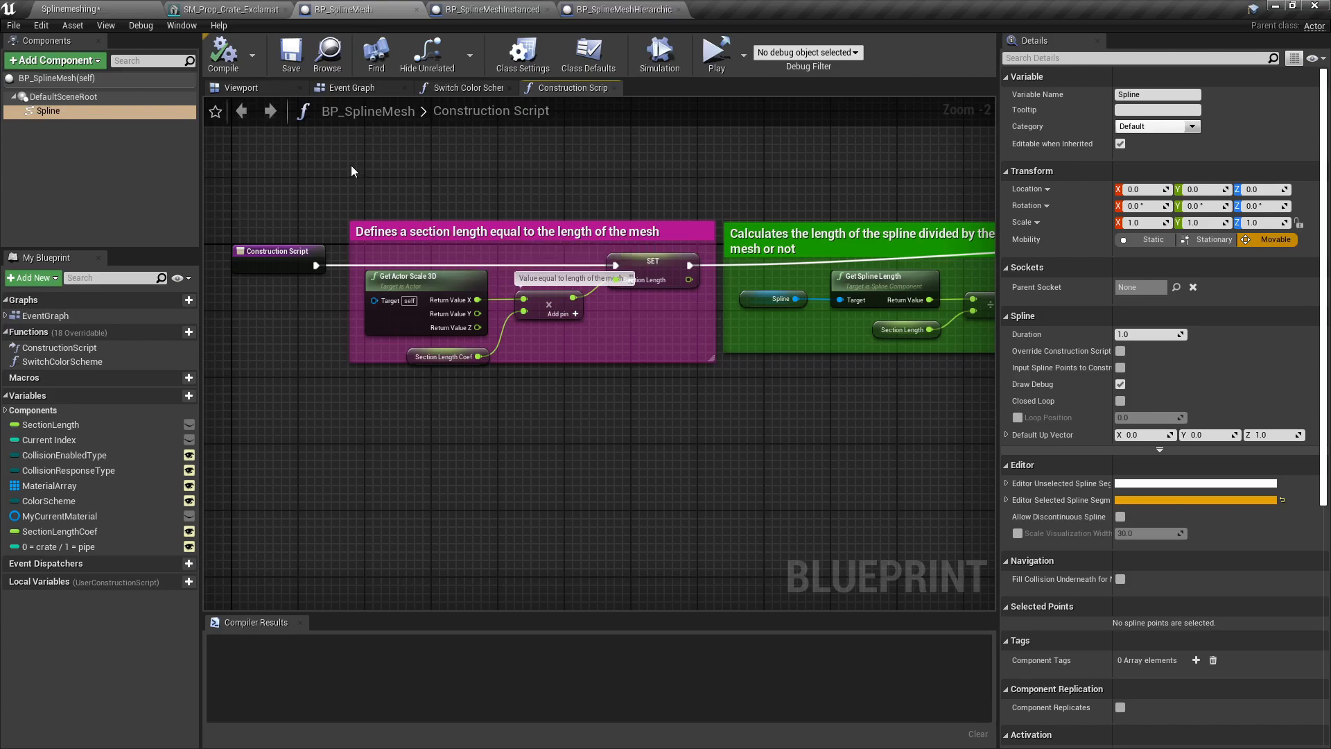
- Return to the Splinemeshing level and set BP_SplineMesh2's "0 = Crate / 1 = Pipe" value to 1
click(122, 9)
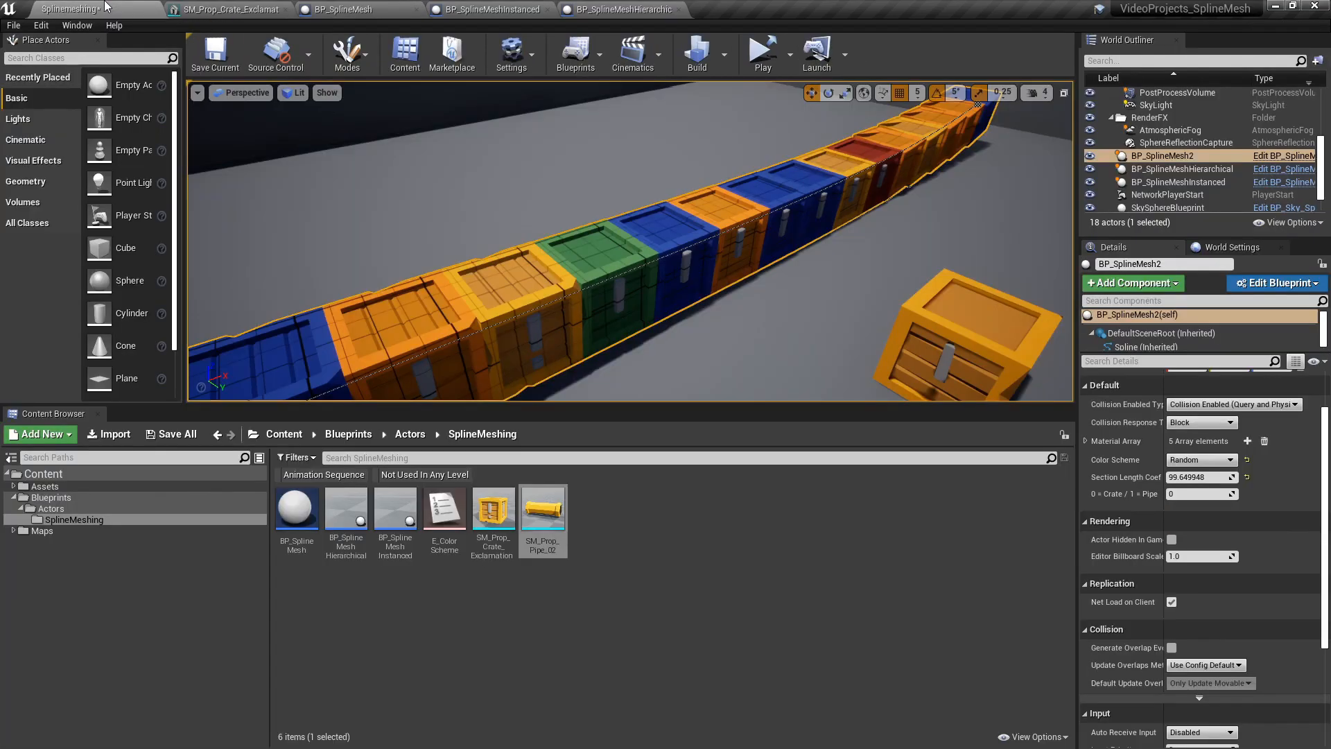
right_drag(419, 191, 597, 201)
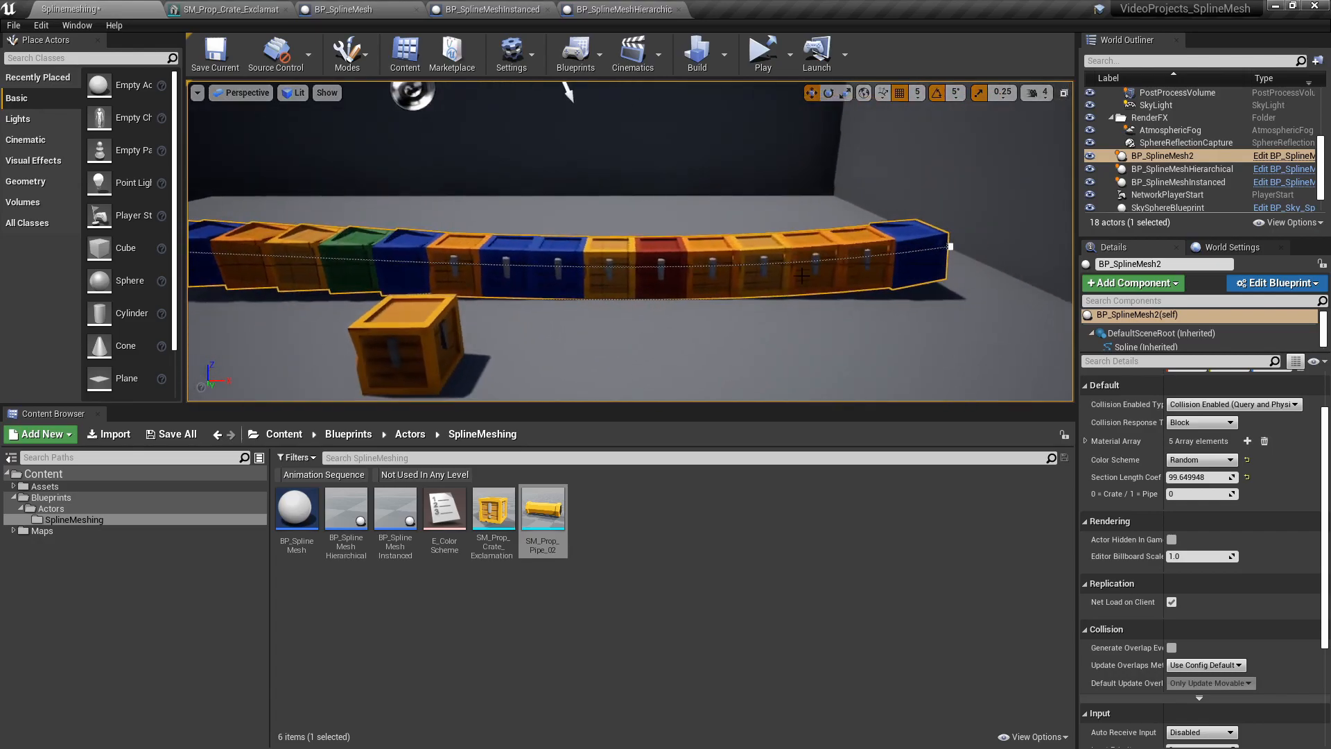
click(1188, 493)
text(1)
key(Return)
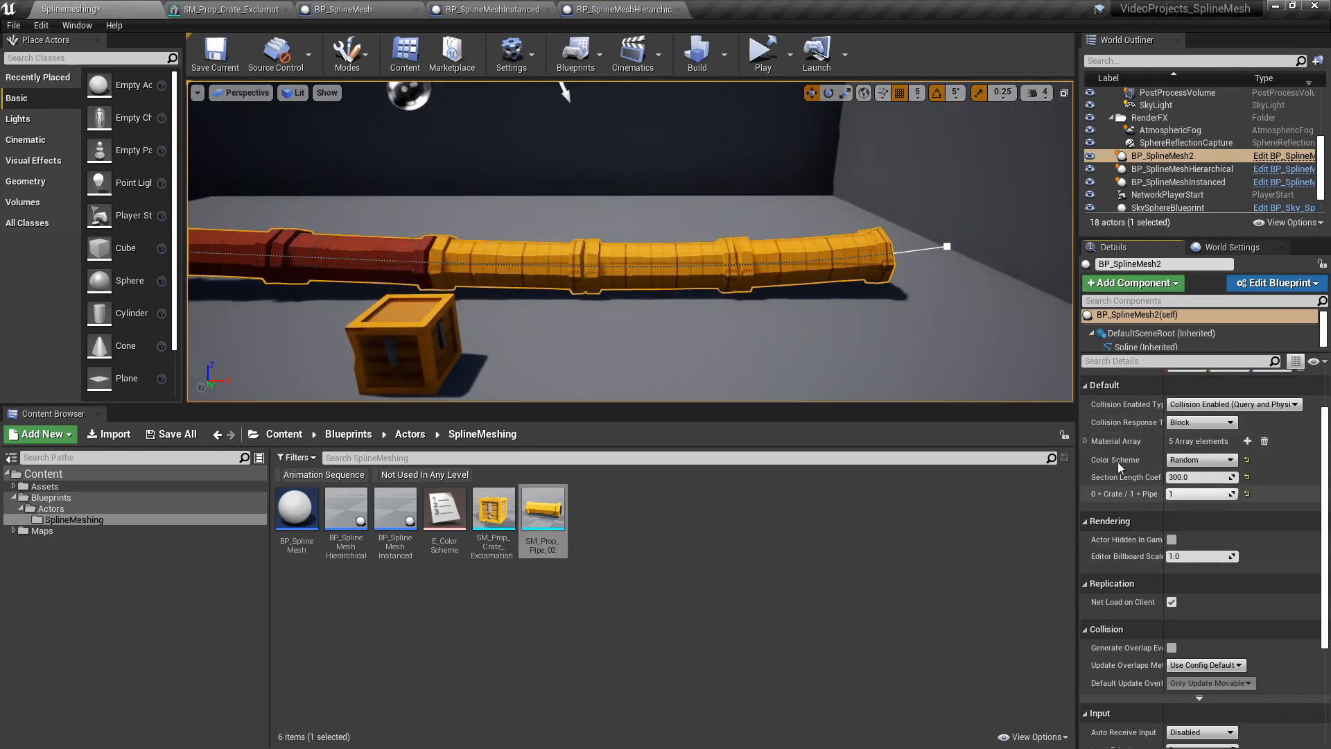
- Move the end point of the pipe spline back toward the pipe to change its length
right_drag(971, 290, 998, 284)
click(916, 261)
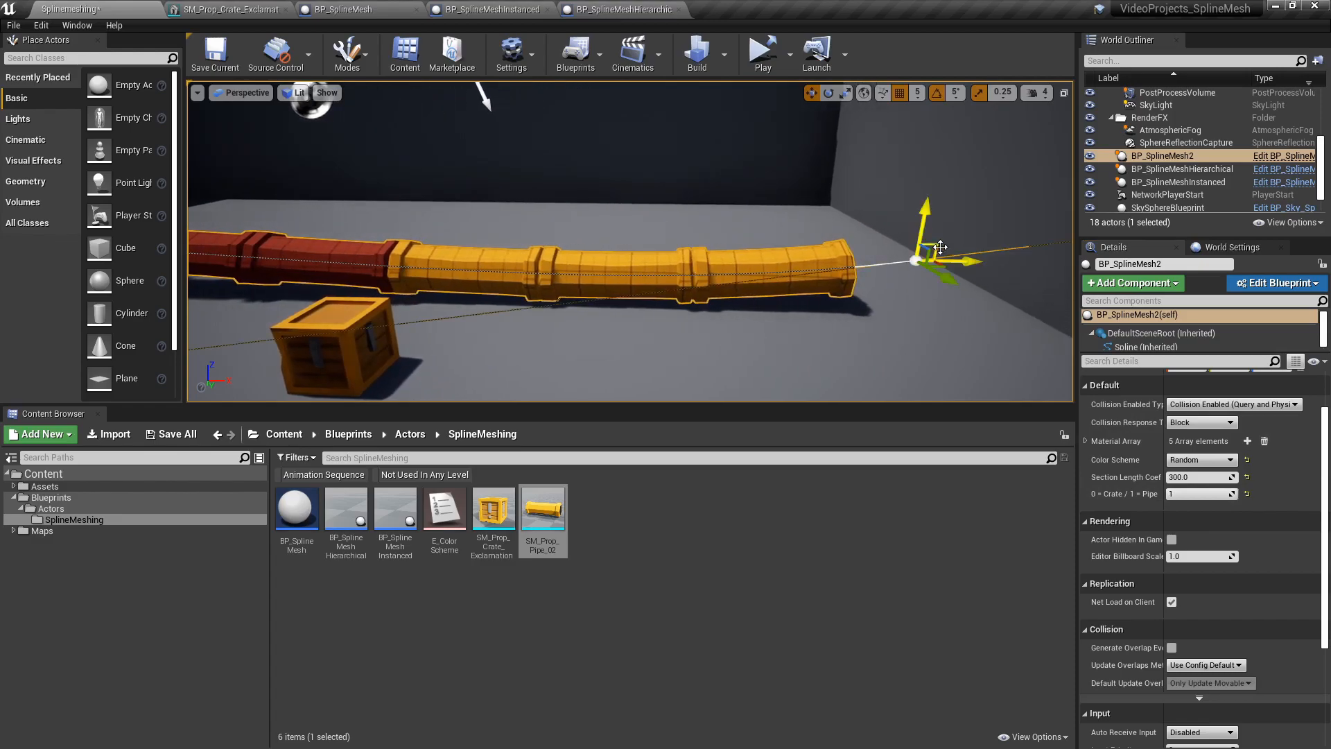
drag(954, 258, 914, 264)
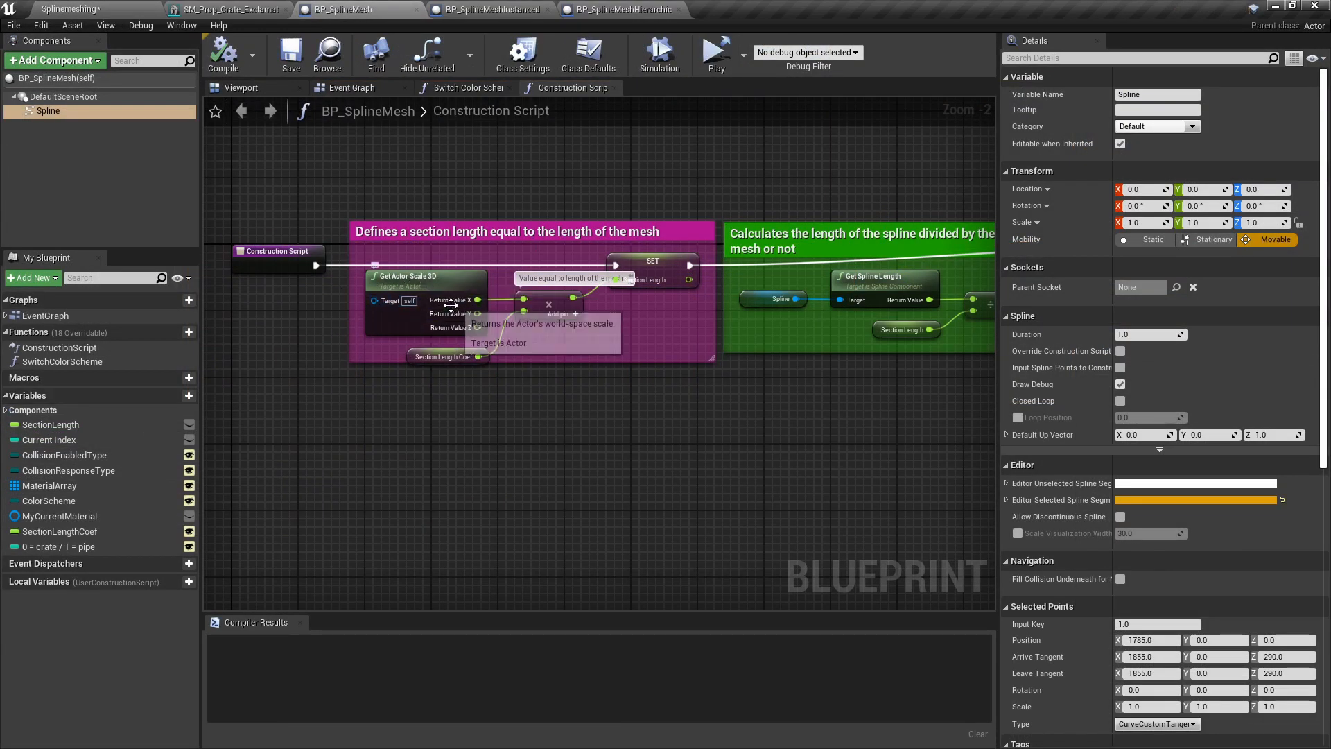
- Examine the BP_SplineMesh Construction Script's Section Length Coef variable, spline length calculation and For Loop
click(411, 359)
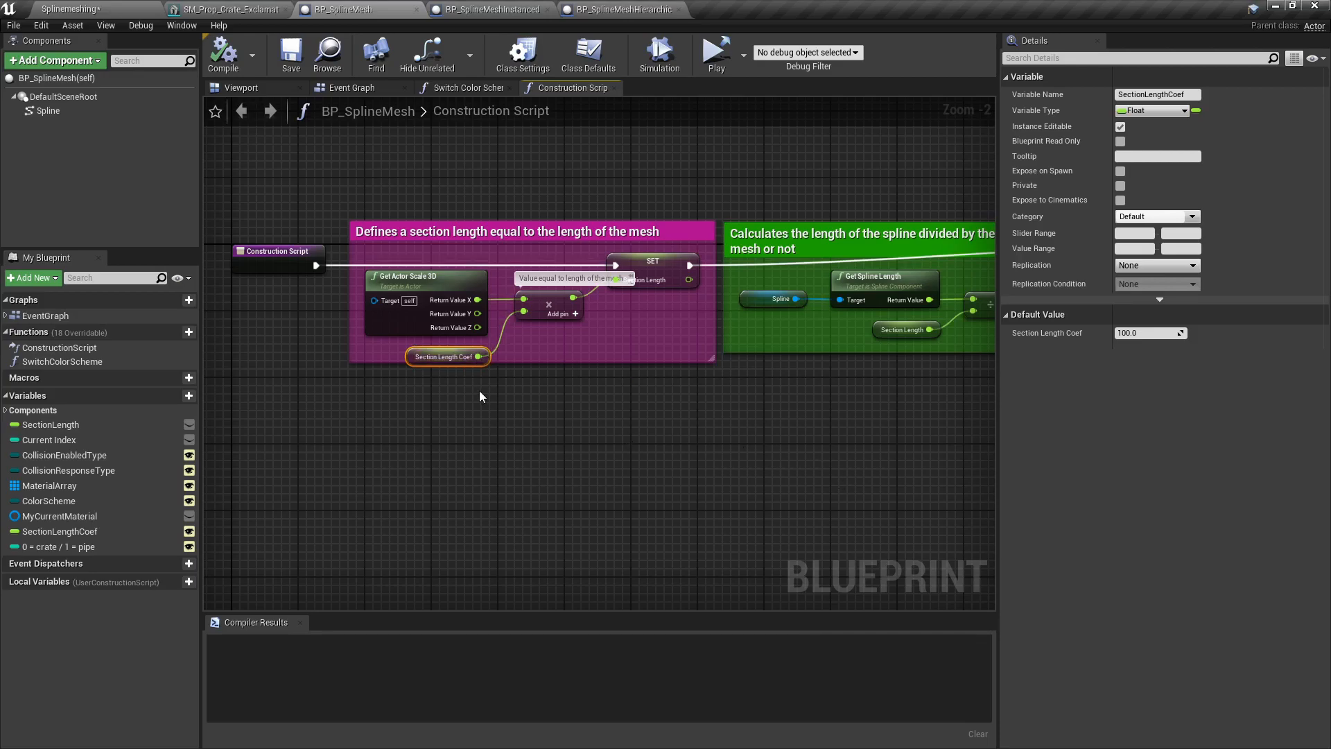
right_drag(680, 404, 555, 464)
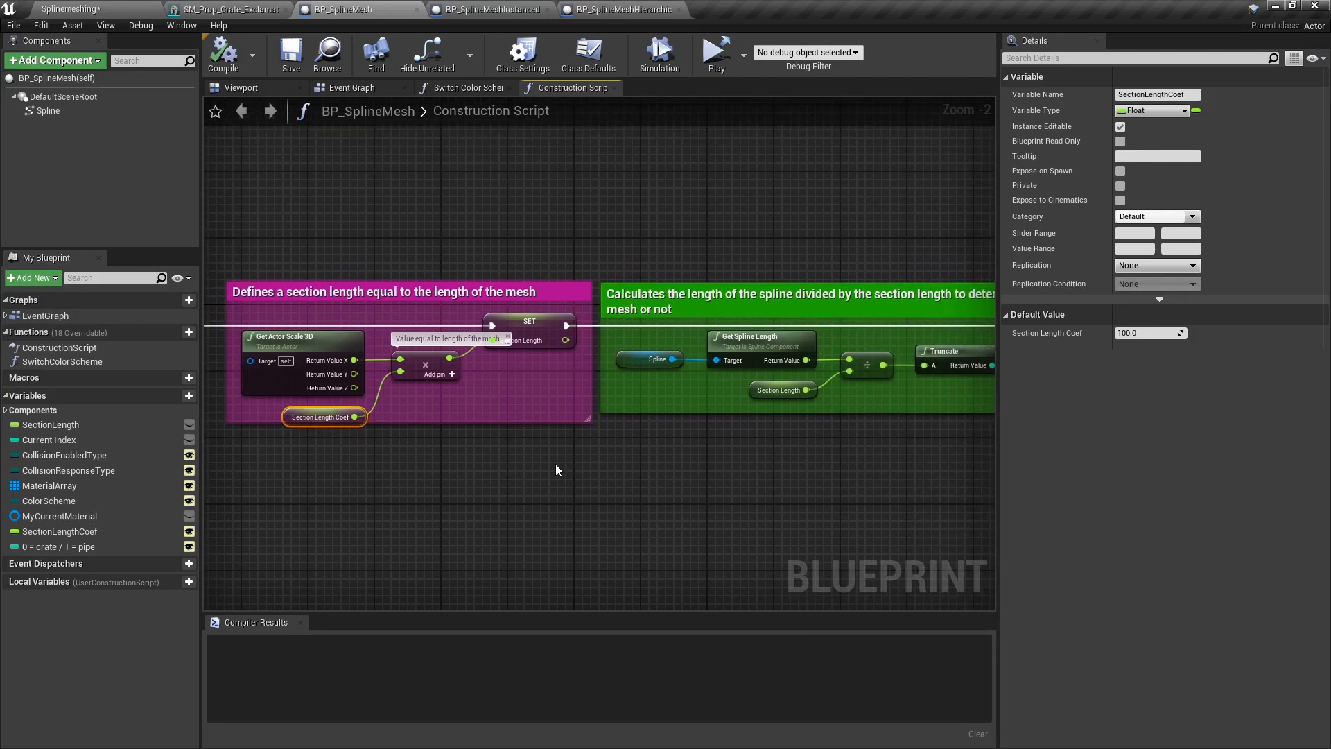
right_drag(797, 246, 523, 220)
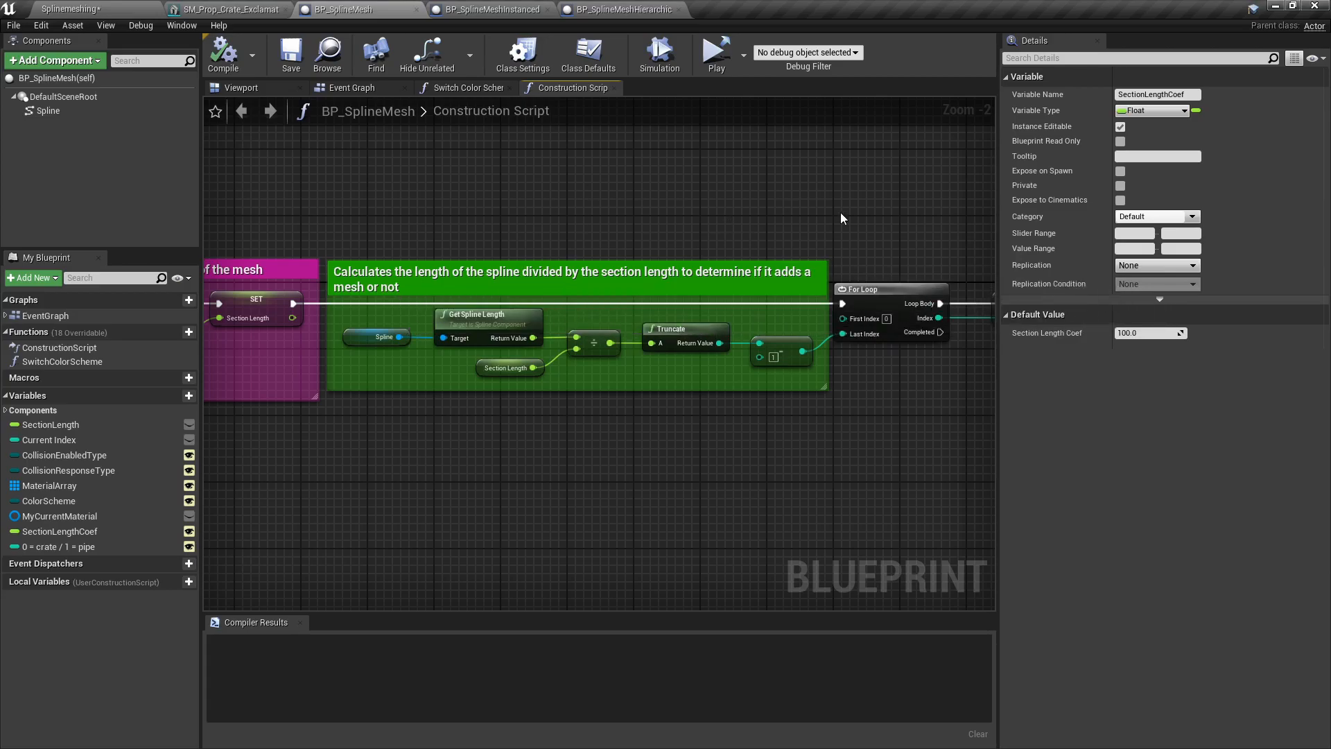
right_drag(841, 216, 830, 166)
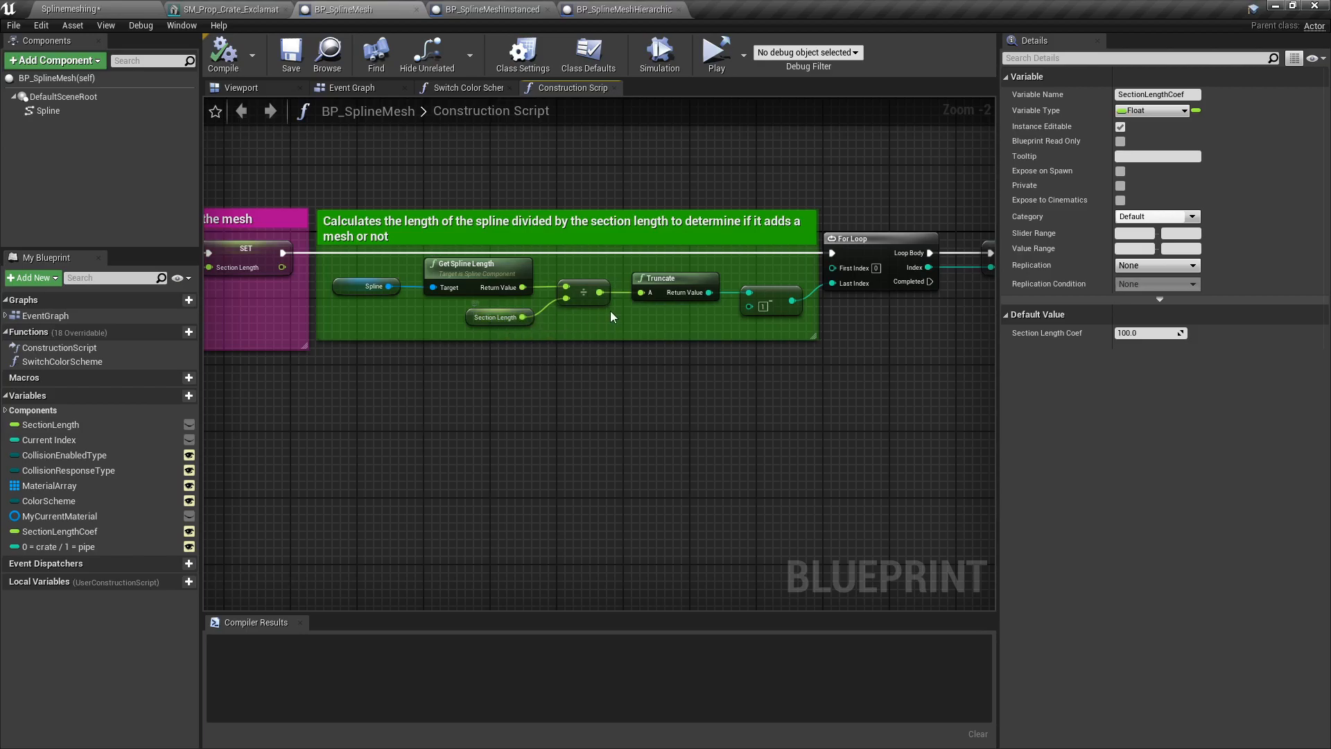
right_drag(841, 349, 680, 375)
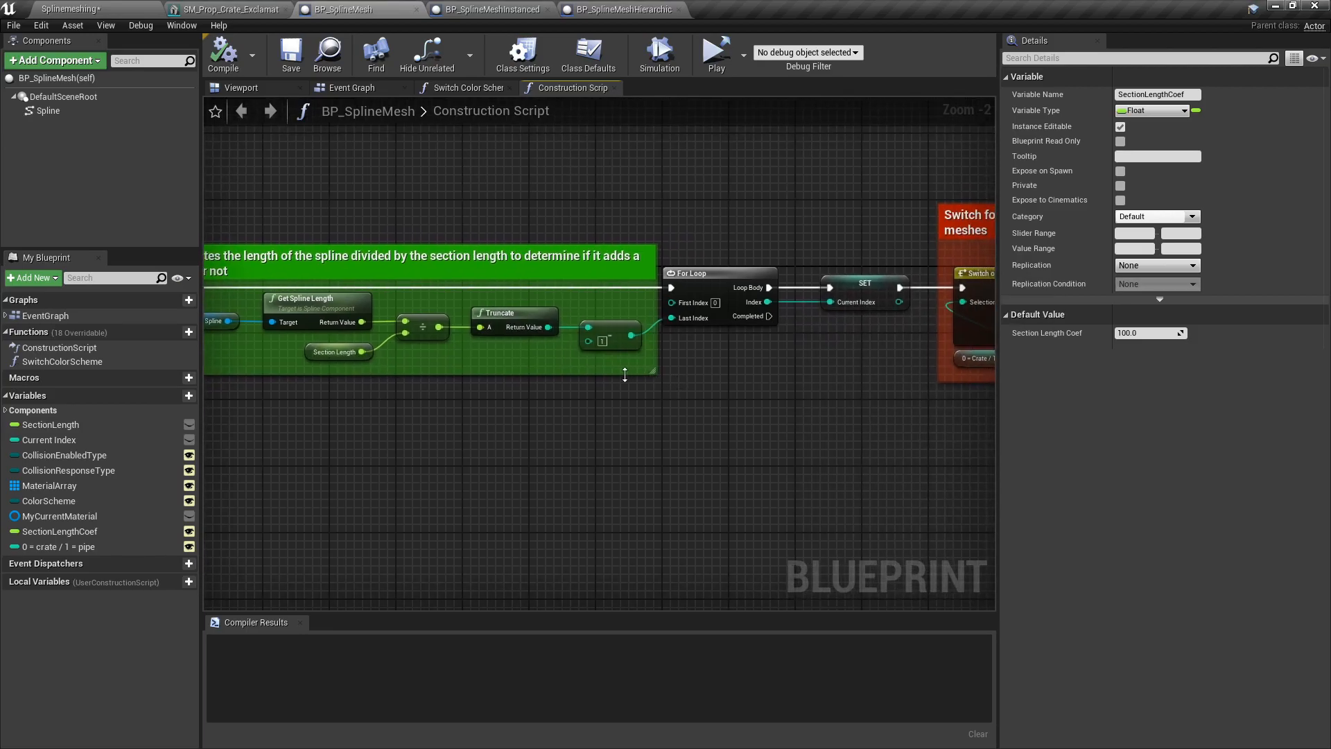
right_drag(536, 400, 441, 433)
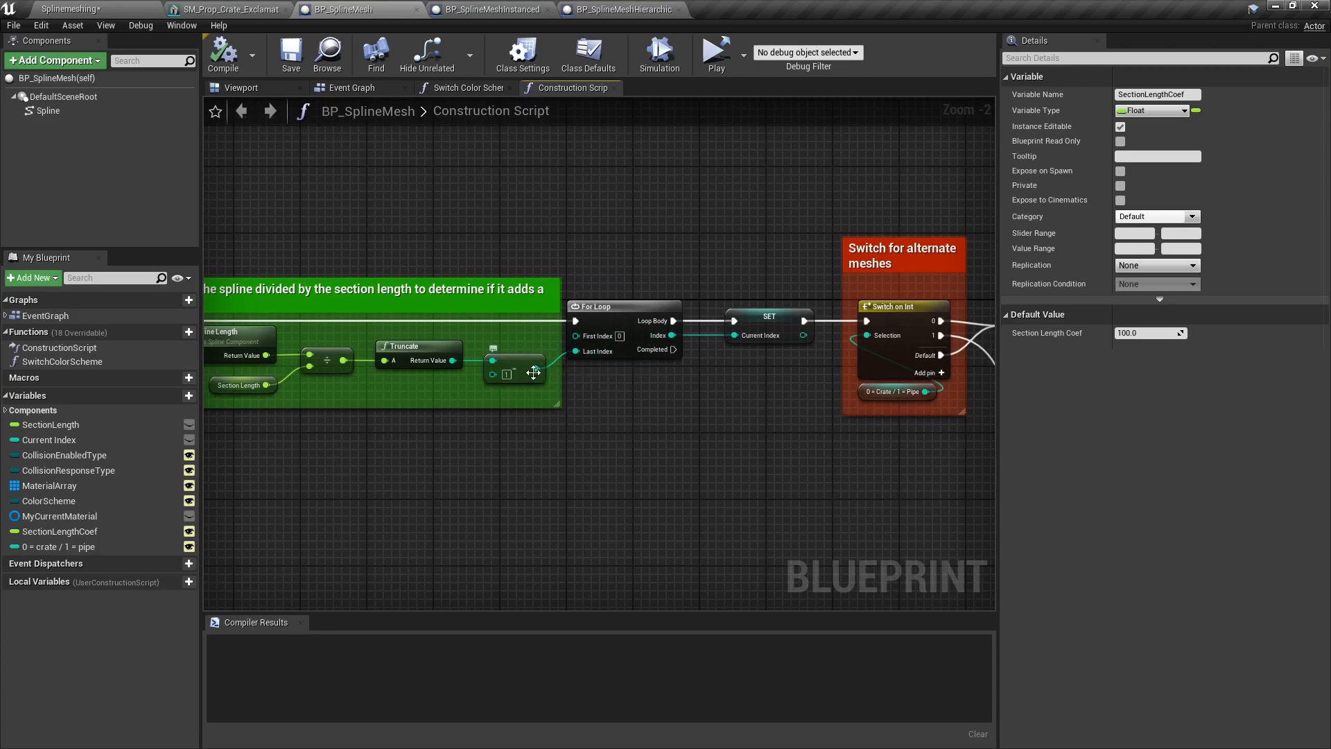
right_drag(652, 400, 575, 394)
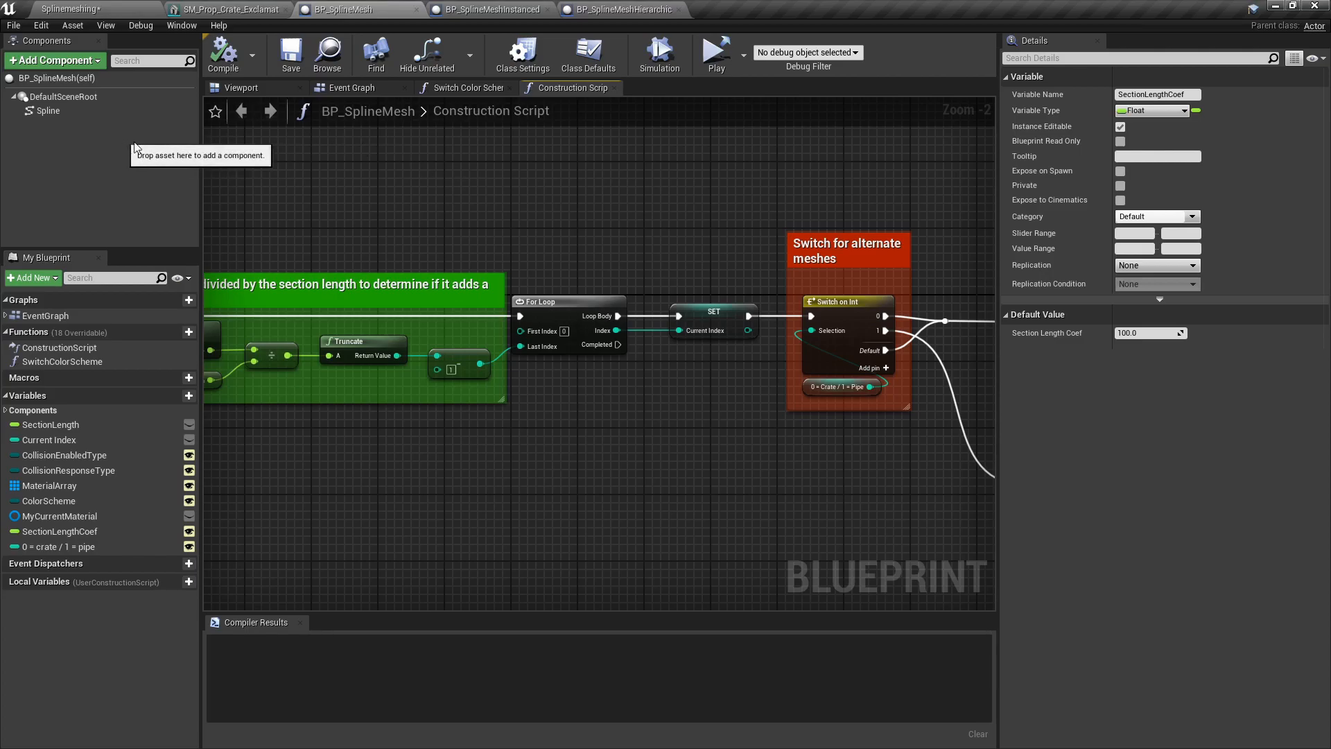
- Examine the Switch on Int for alternate meshes and the hardcoded crate and pipe spline mesh nodes
right_drag(722, 244, 399, 217)
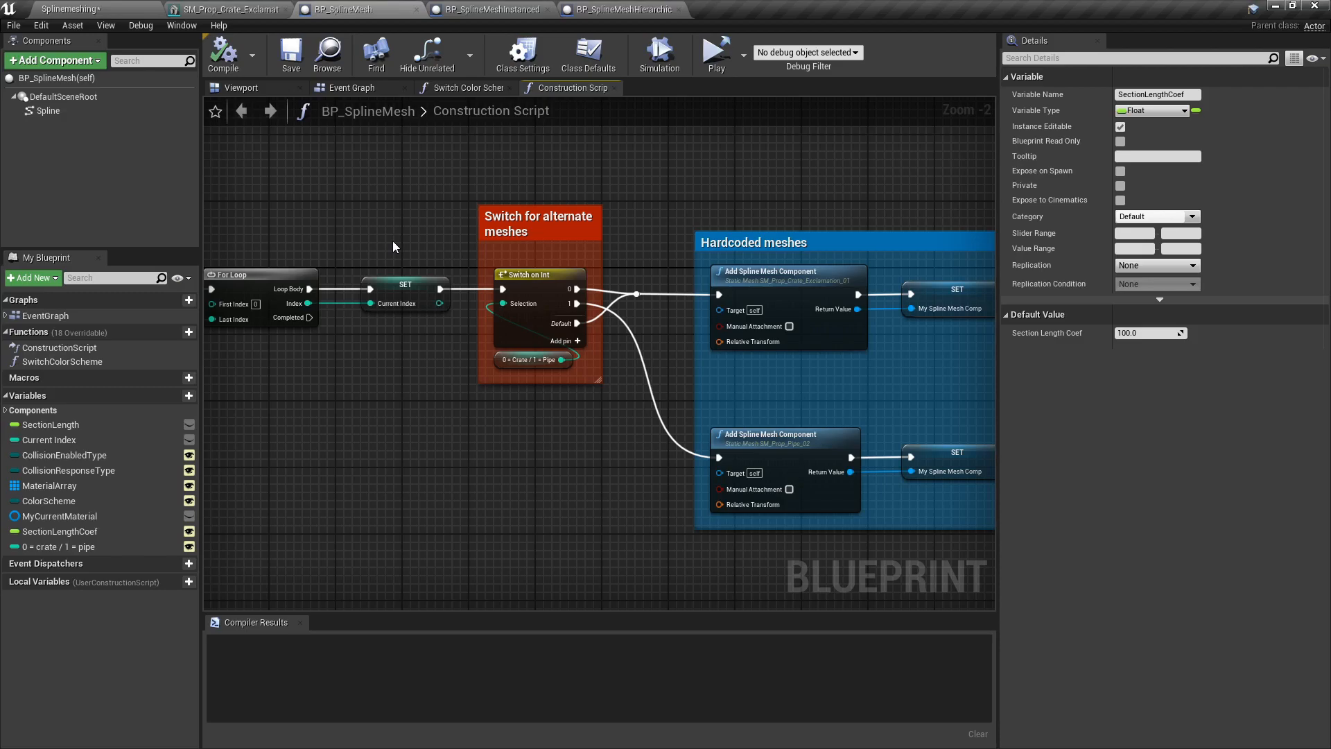
right_drag(638, 251, 560, 175)
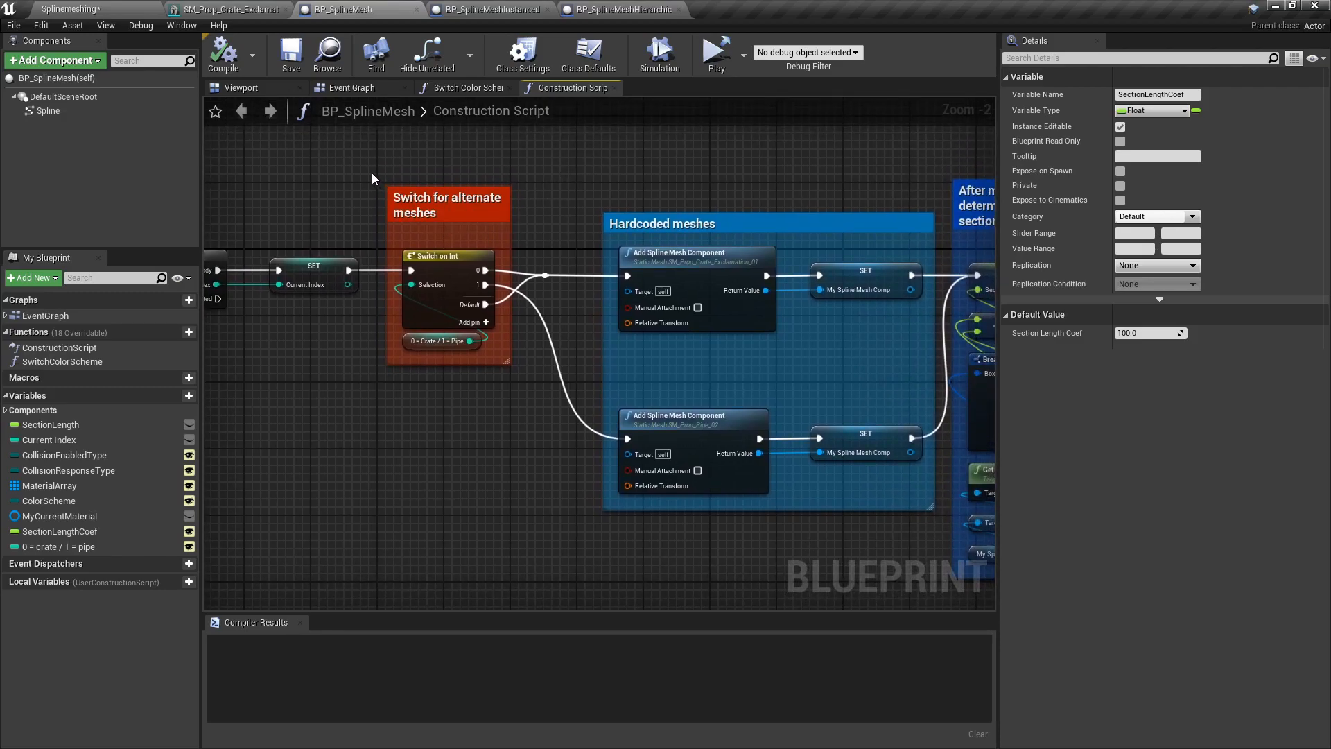
drag(377, 172, 946, 541)
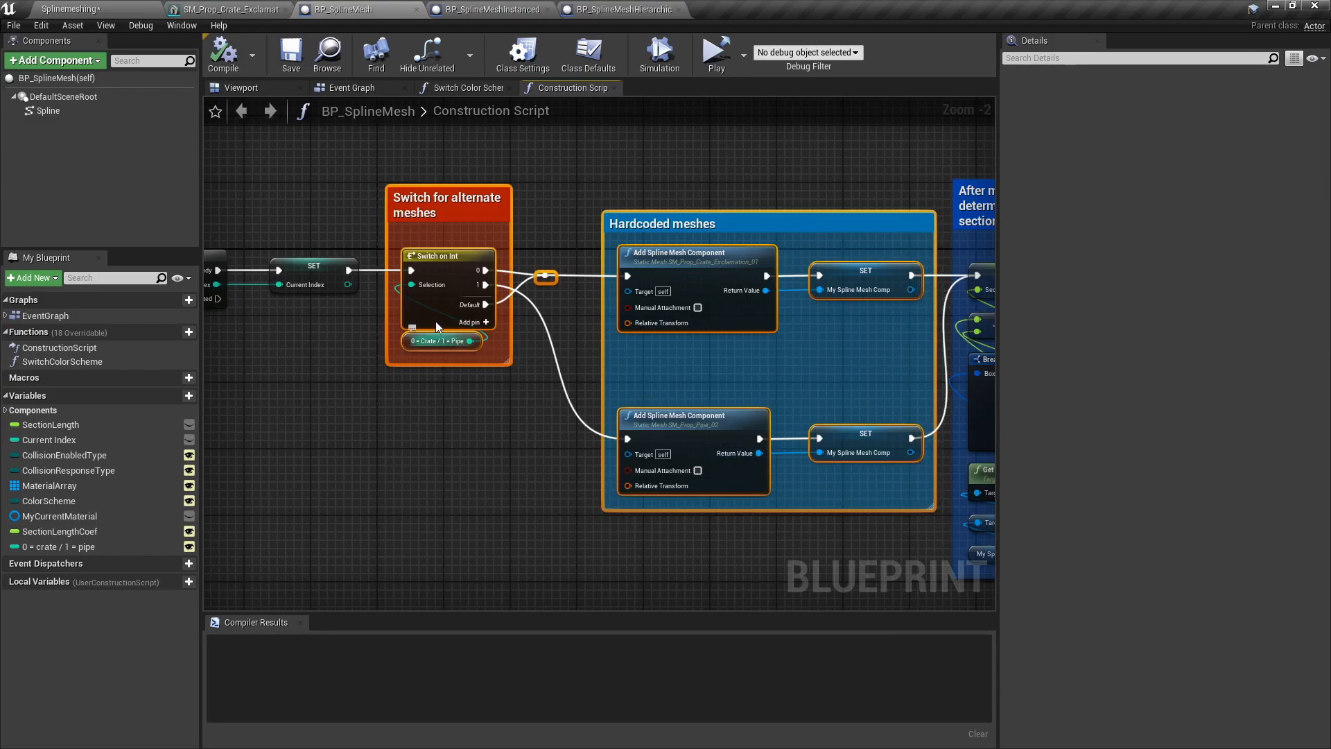
click(571, 181)
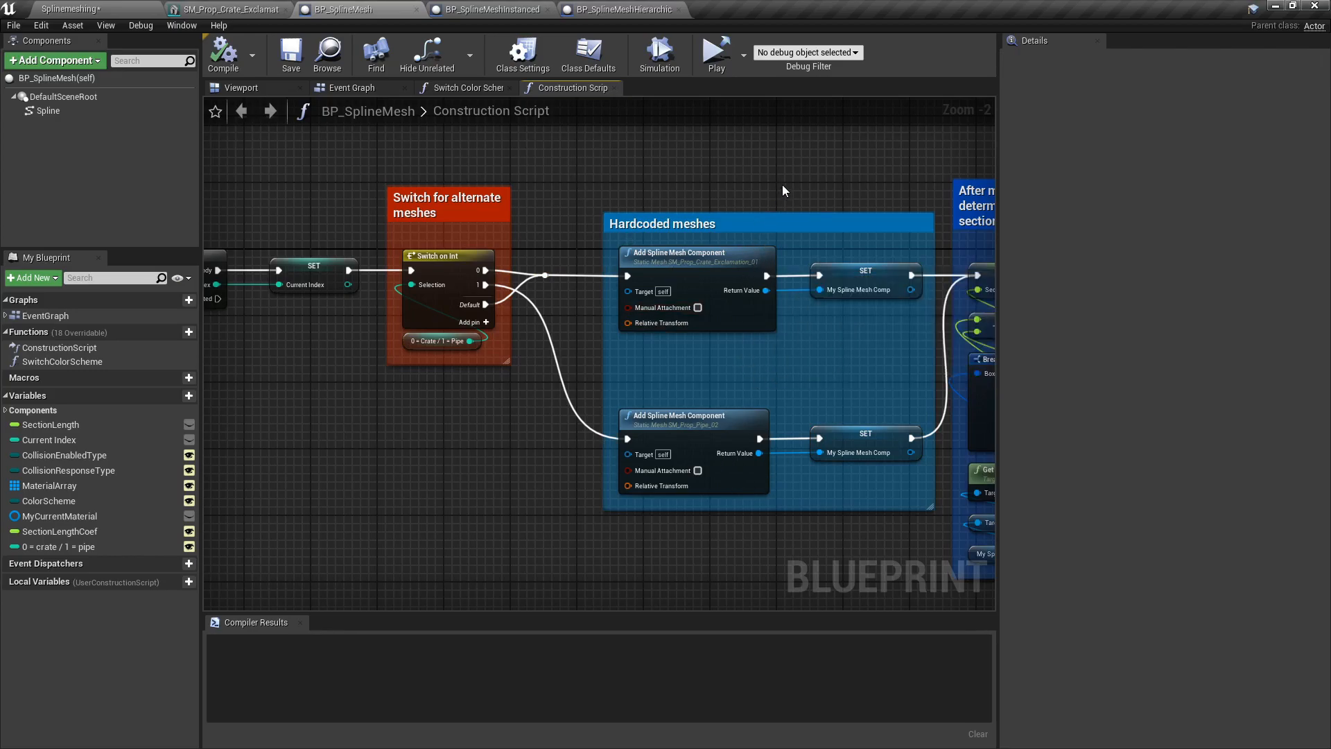
right_drag(801, 189, 749, 207)
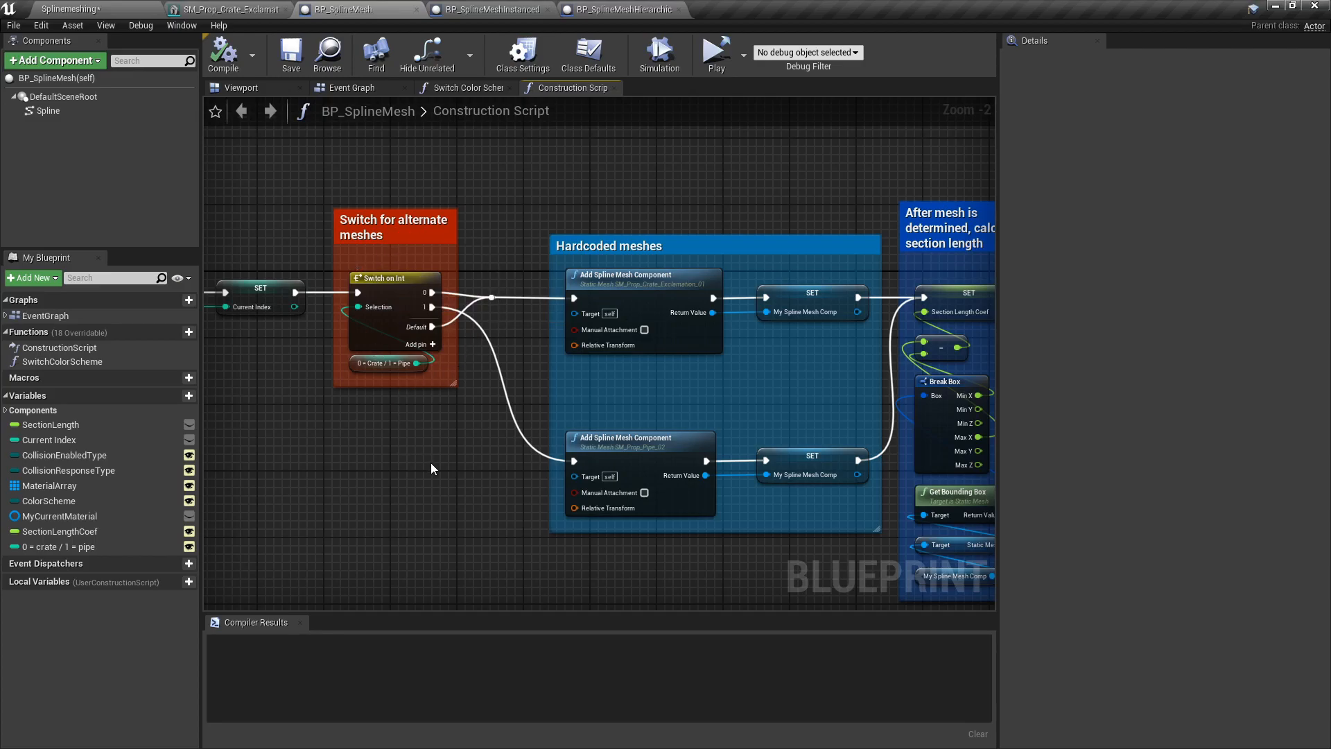
right_drag(528, 384, 452, 344)
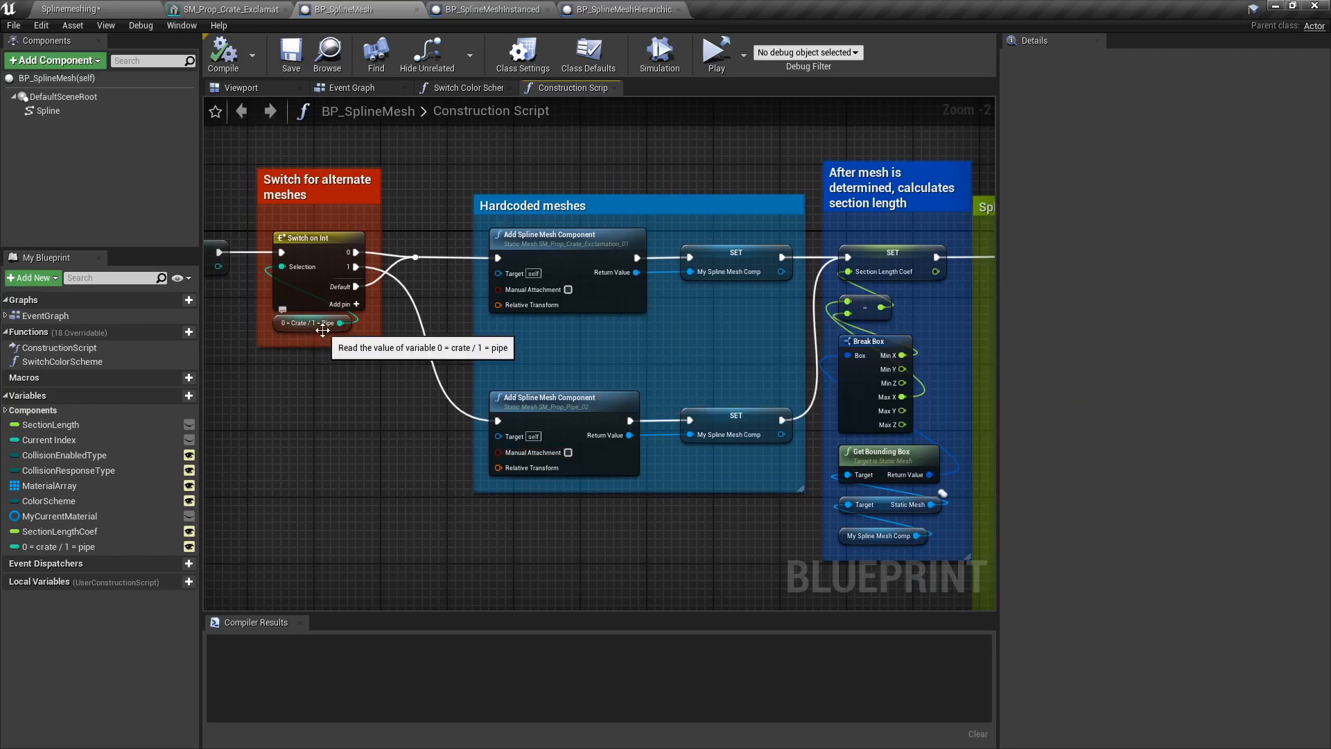
- Examine the hardcoded crate mesh component, the bounding-box section length calculation and the spline mesh post-processing of boundaries and tangents
right_drag(617, 373, 341, 369)
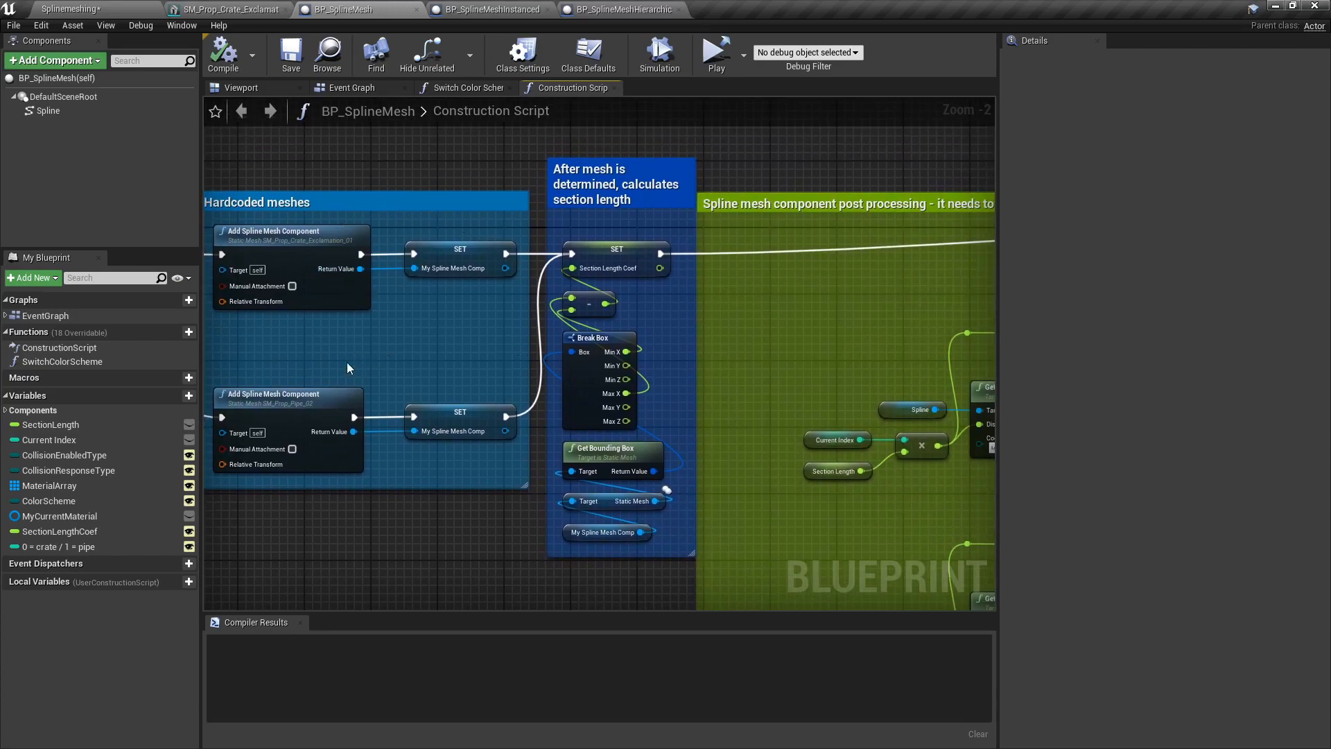
click(283, 240)
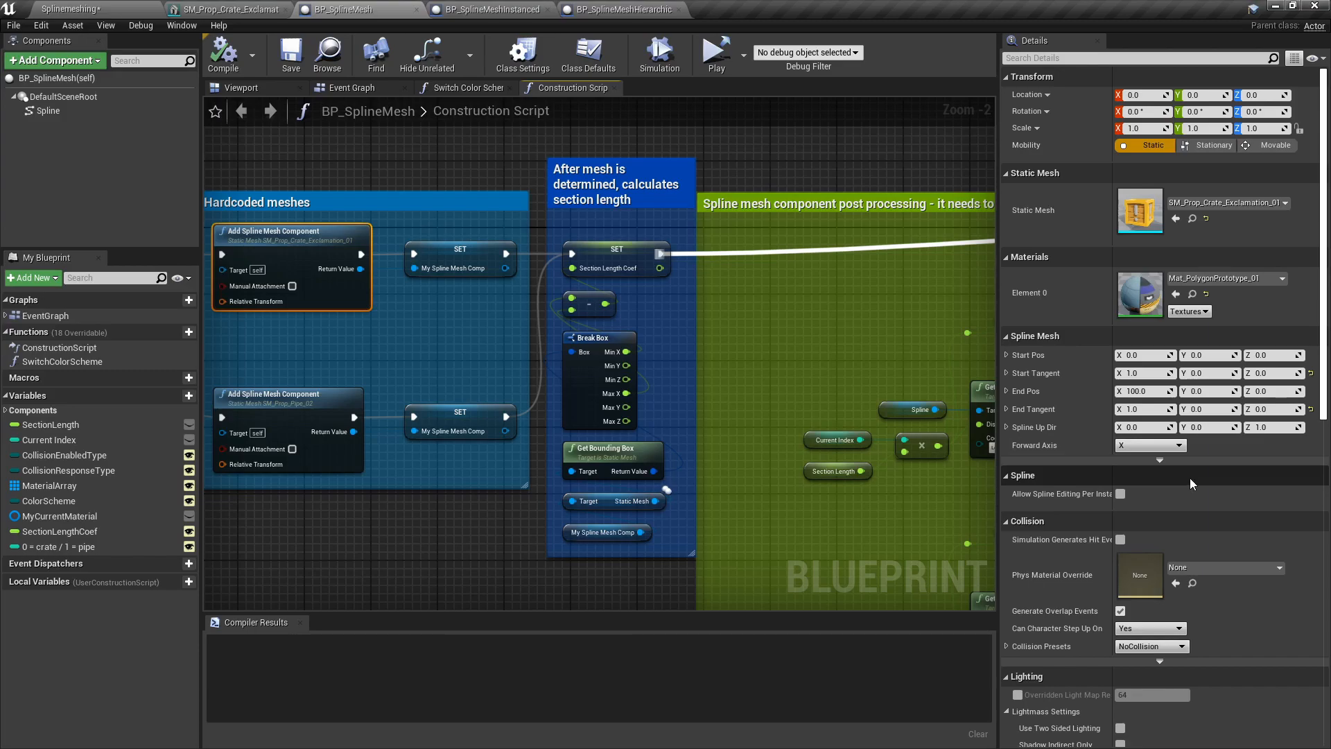
right_drag(764, 170, 698, 186)
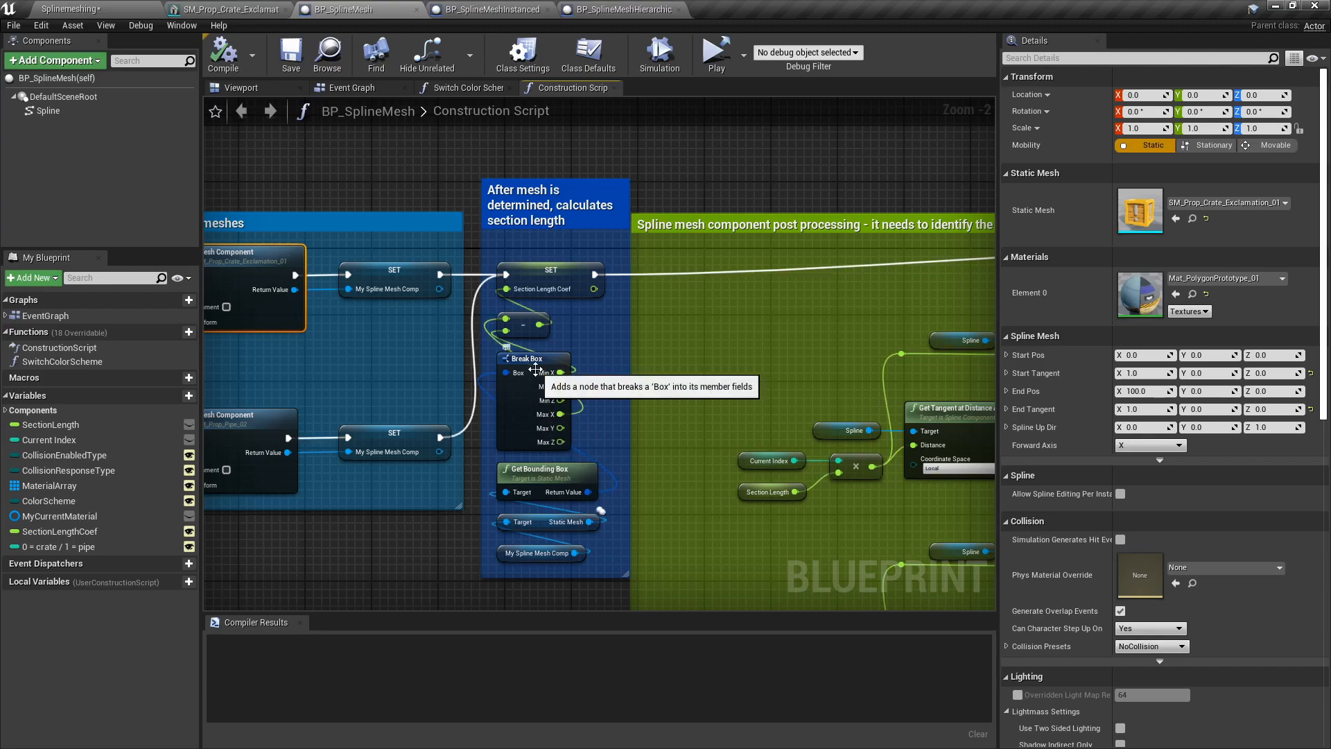
right_drag(735, 331, 482, 289)
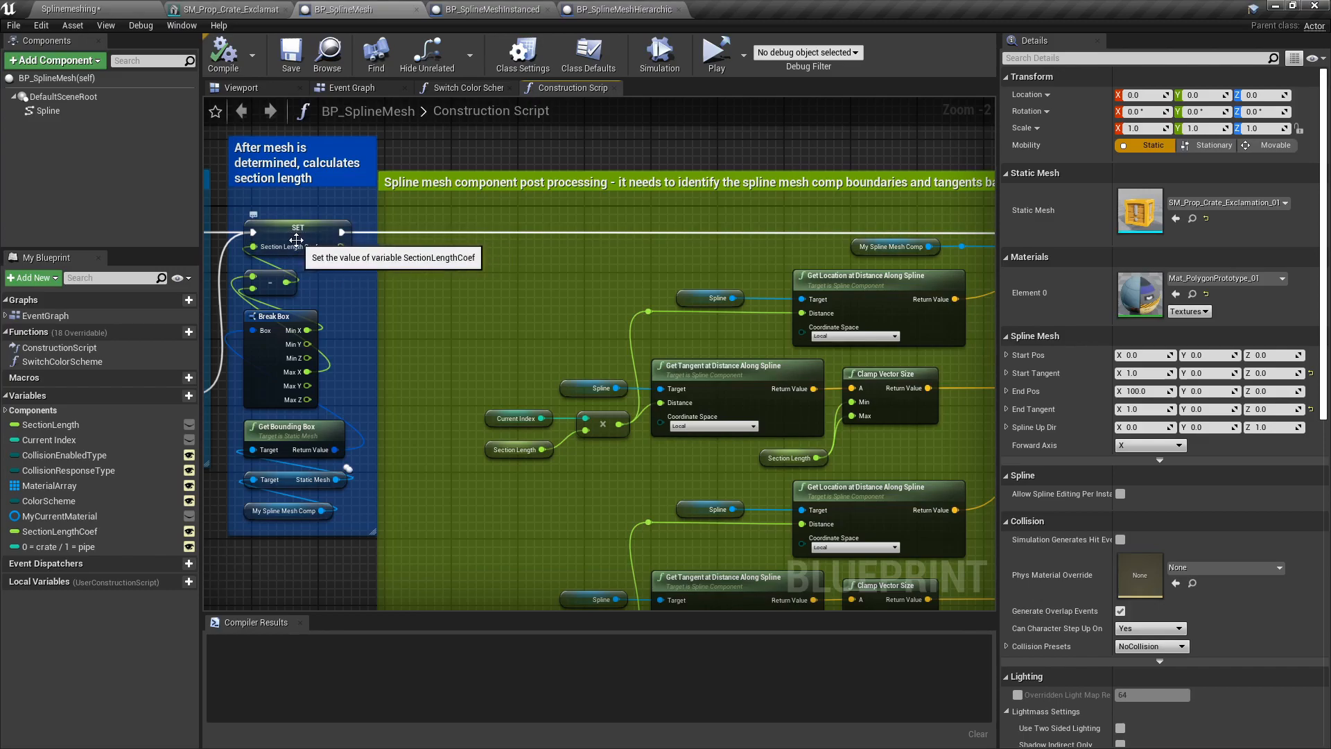
right_drag(502, 273, 355, 248)
scroll(360, 266, down, 1)
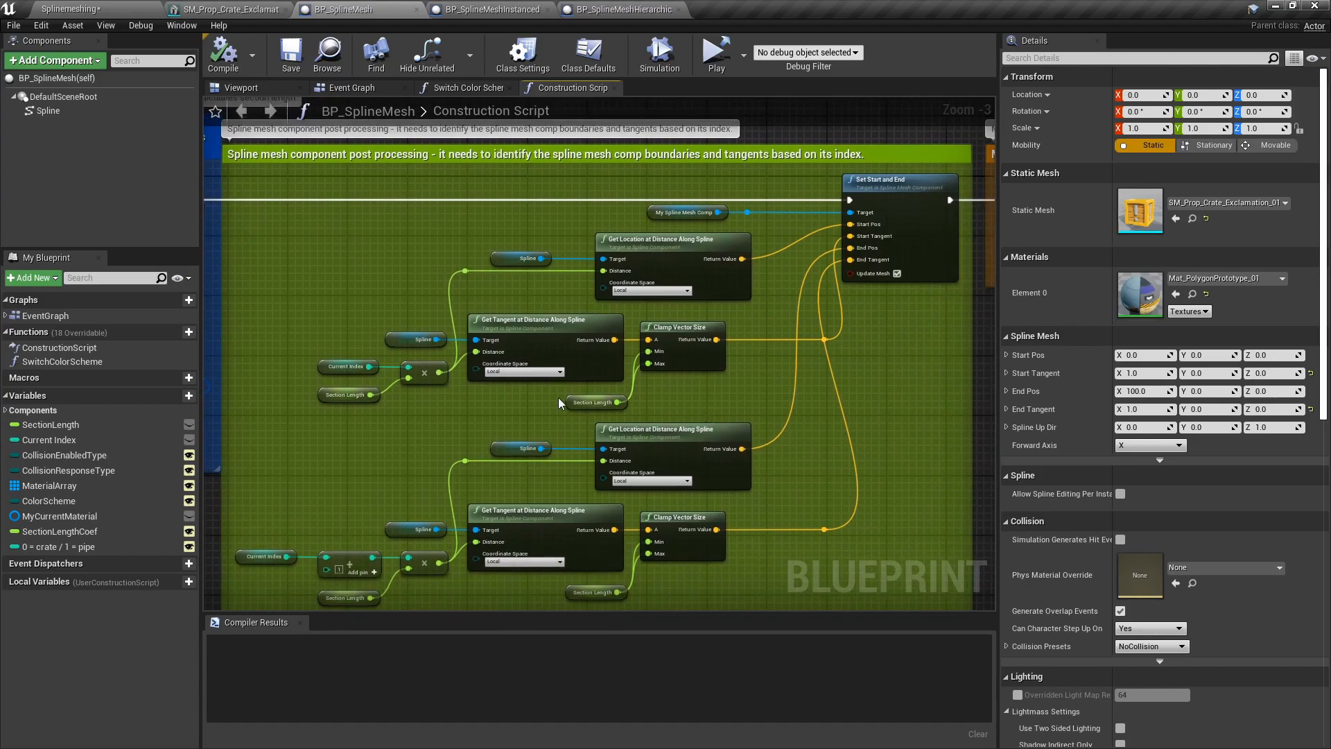
mouse_move(507, 402)
right_down()
mouse_move(515, 341)
mouse_move(513, 386)
right_up()
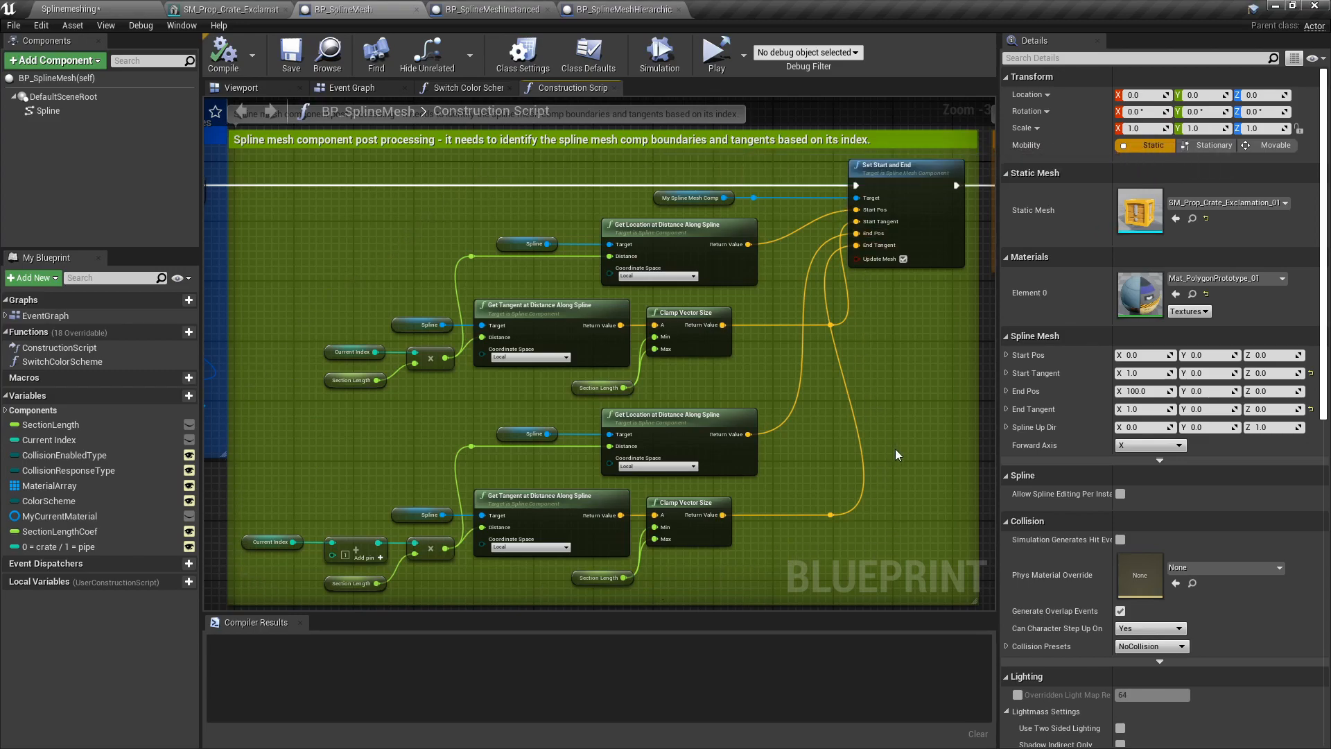
- Examine the misc functions that set collision, color scheme and material, including the Color Scheme variable feeding Switch Color Scheme
right_drag(928, 379, 477, 414)
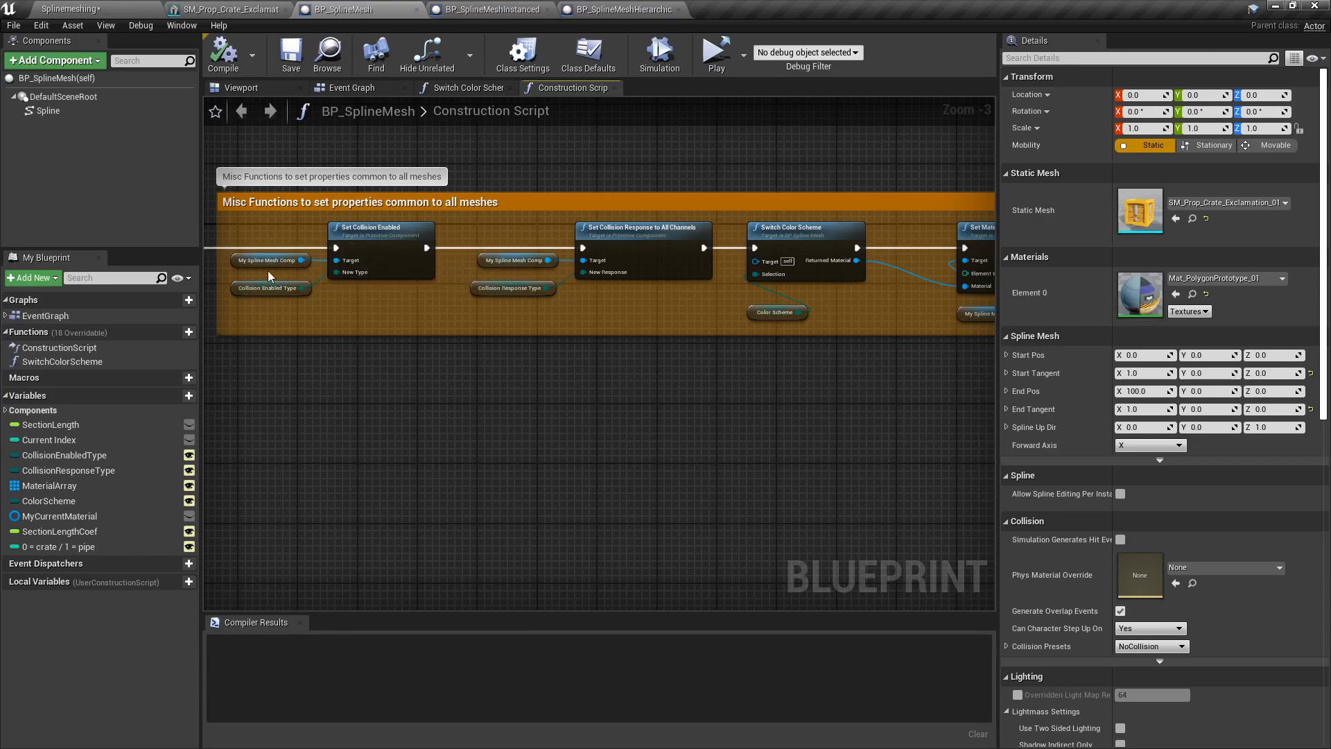
click(375, 243)
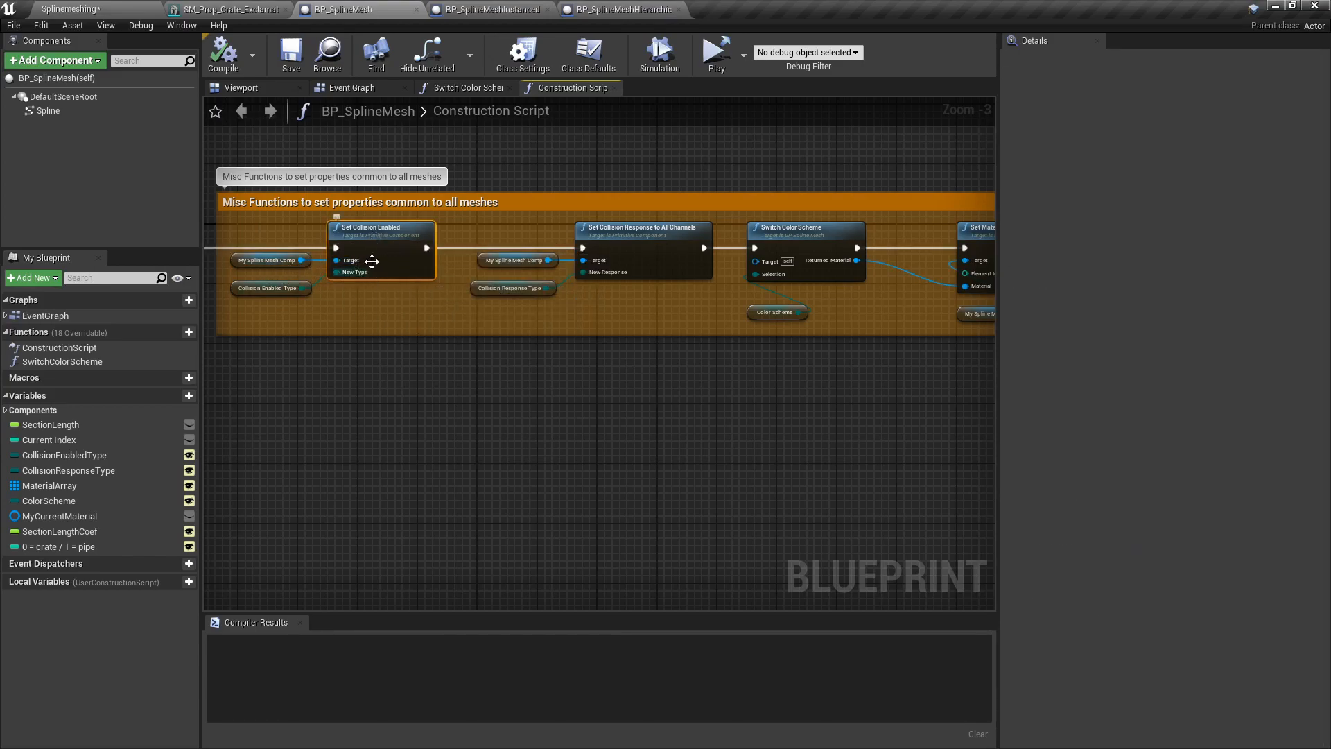
right_drag(622, 255, 468, 263)
click(481, 241)
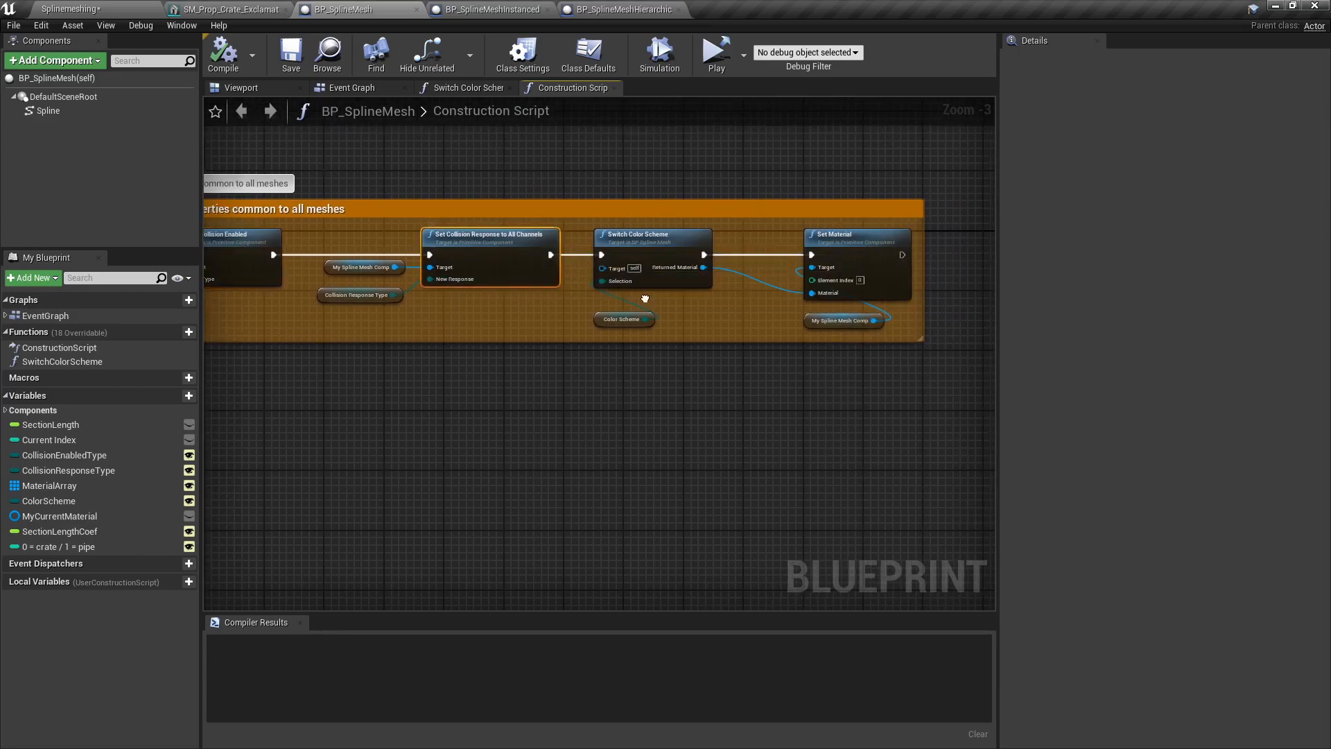
right_drag(649, 272, 565, 272)
click(572, 251)
right_drag(677, 319, 615, 313)
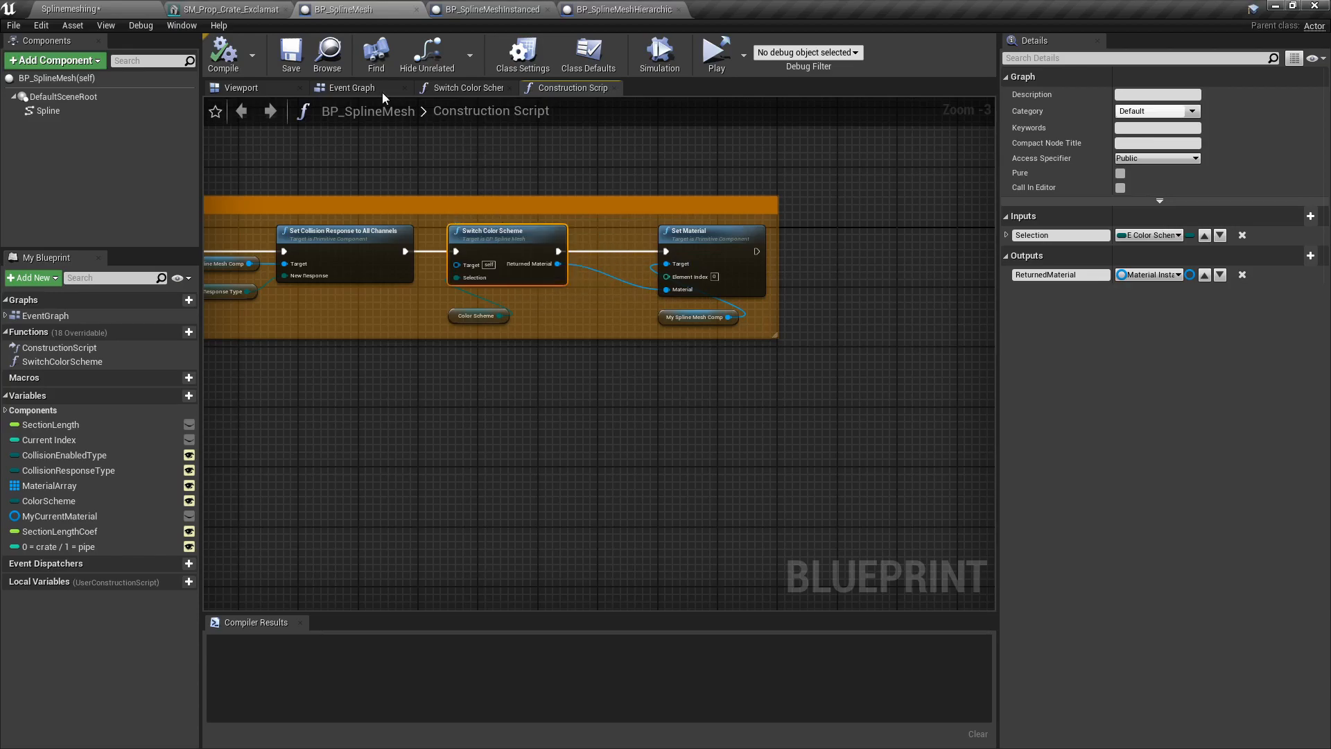
click(456, 316)
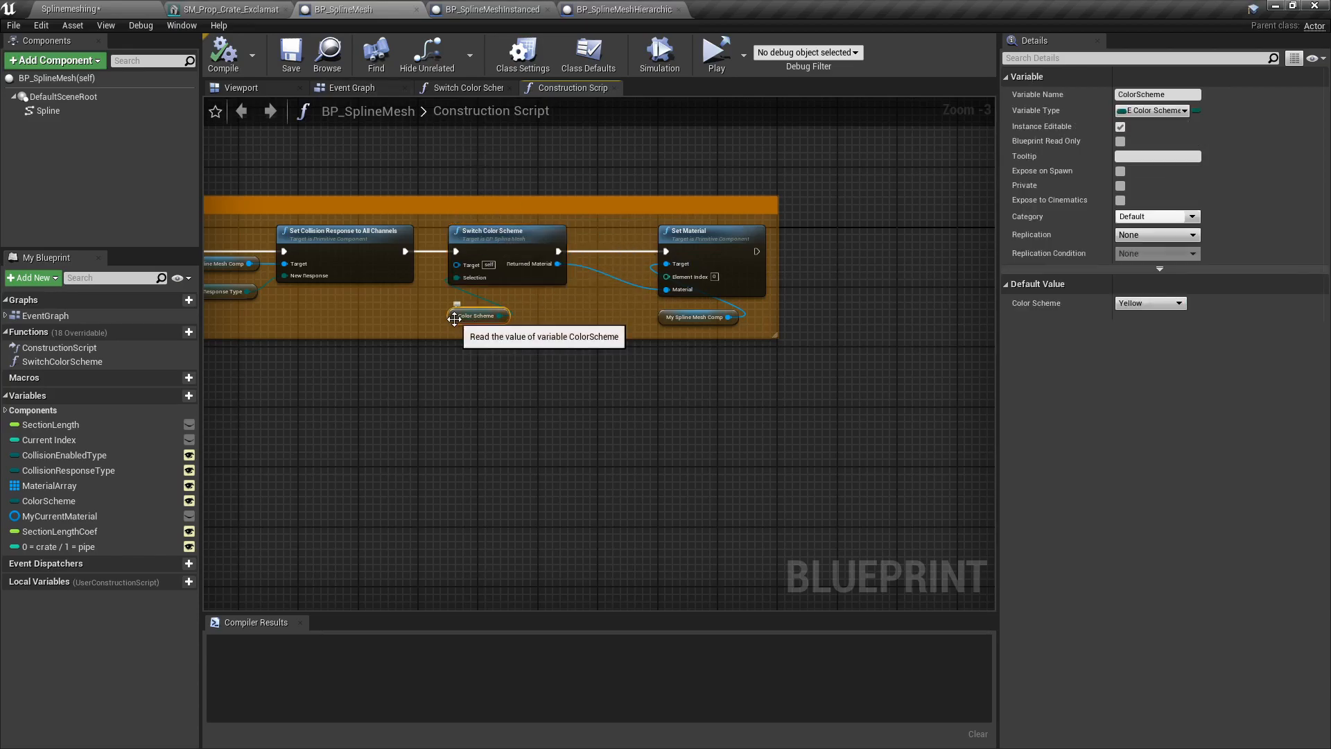
- Open the Switch Color Scheme function and examine its Switch on E_ColorScheme, color branches and Random branch
double_click(496, 233)
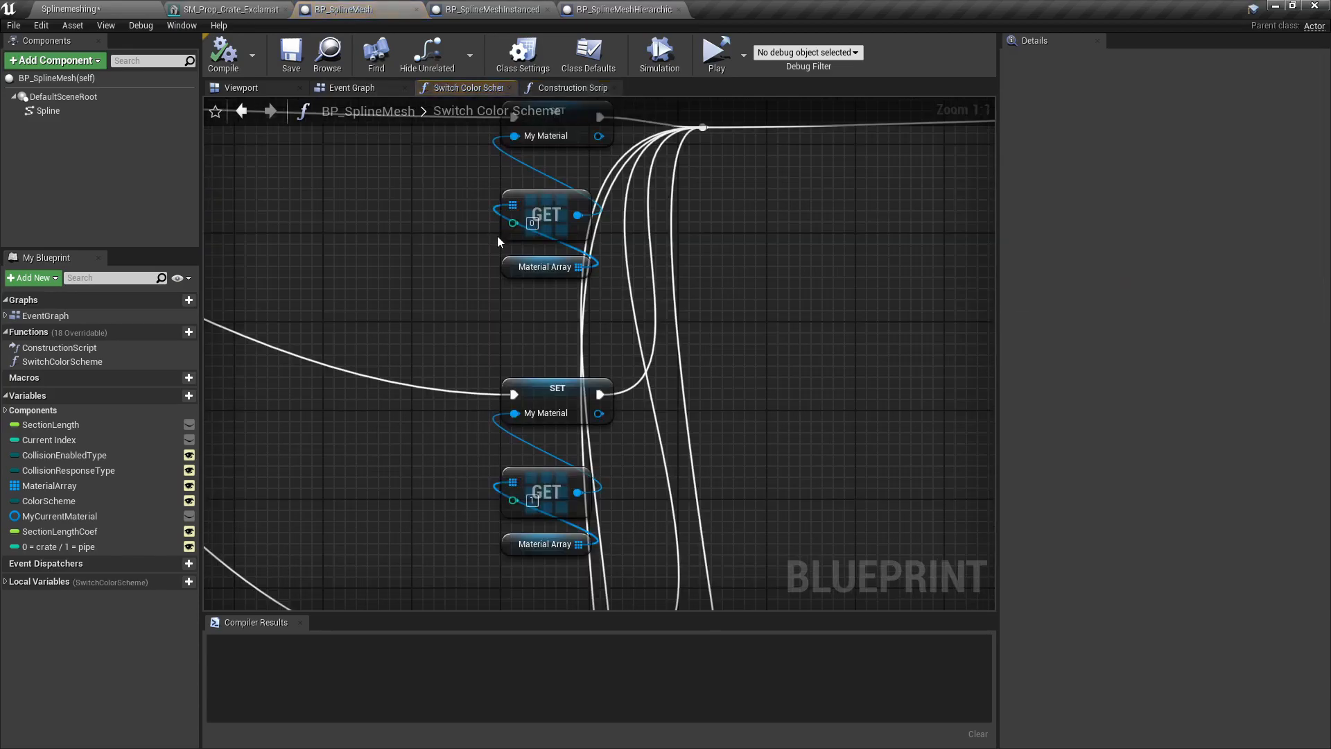
scroll(459, 296, down, 5)
right_drag(402, 314, 731, 312)
right_drag(396, 271, 484, 316)
scroll(472, 312, up, 6)
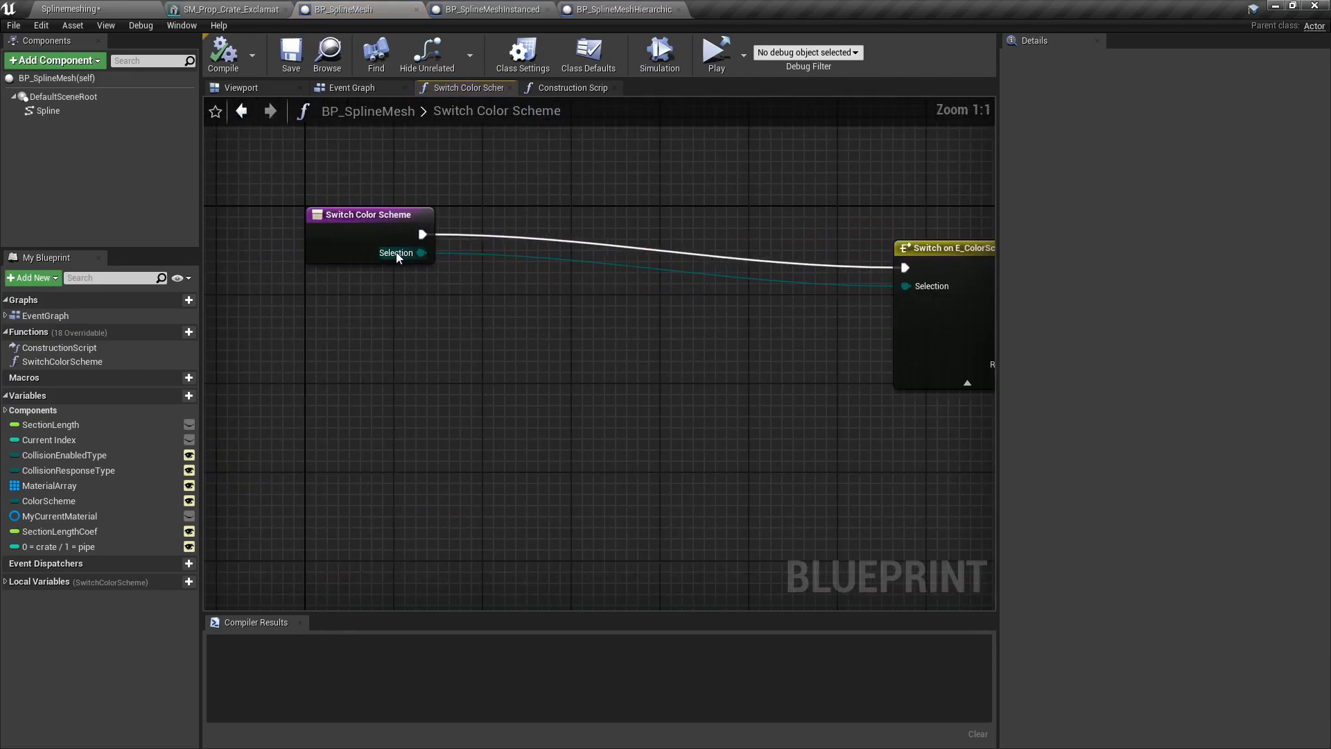
right_drag(396, 251, 344, 270)
scroll(722, 409, down, 1)
scroll(703, 400, down, 1)
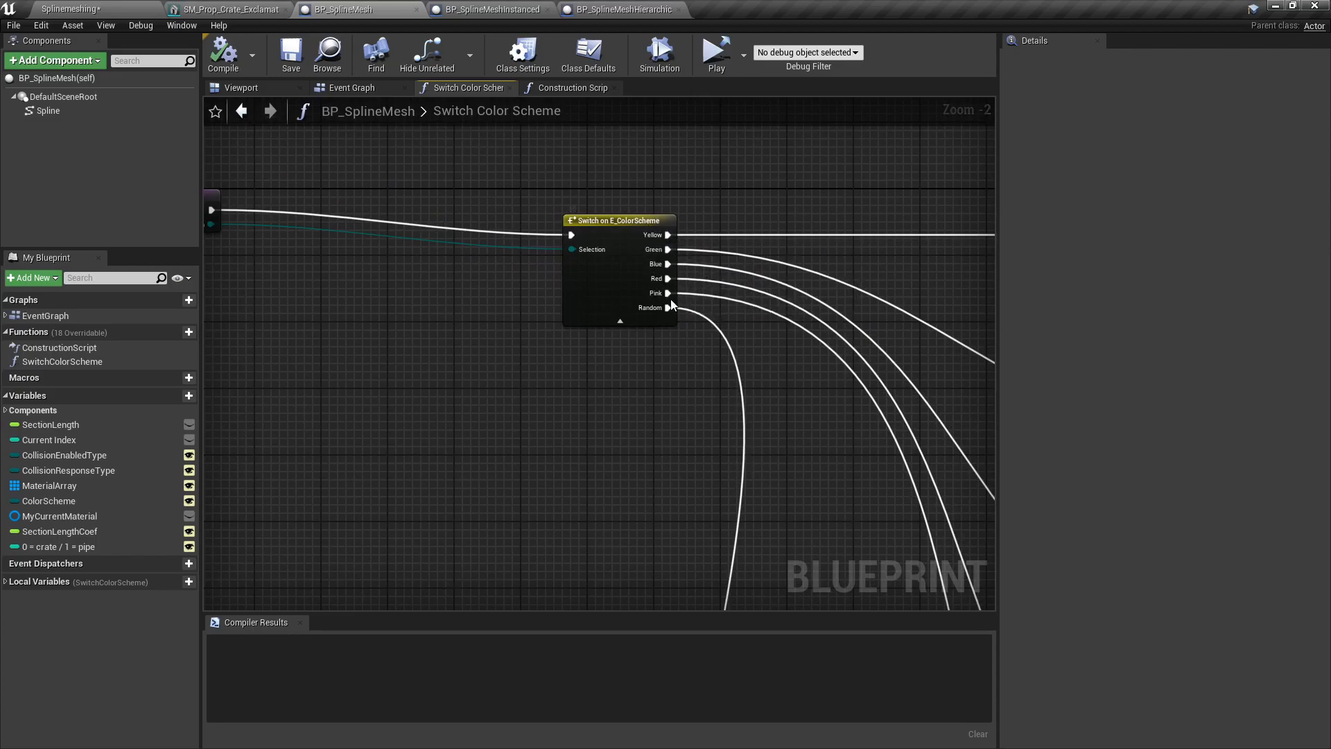
right_drag(798, 441, 586, 376)
scroll(586, 378, down, 4)
right_drag(761, 456, 328, 419)
scroll(664, 320, up, 6)
right_drag(717, 194, 638, 315)
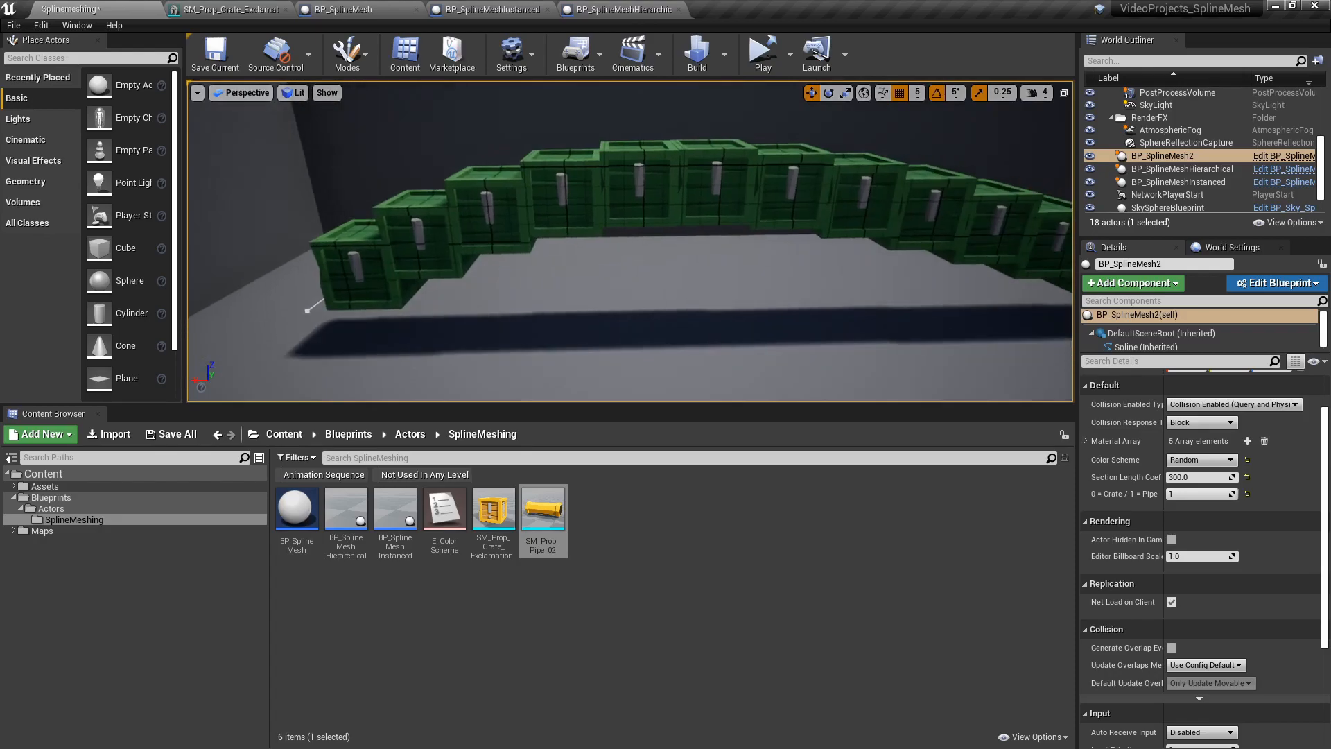
- Return to the Splinemeshing level, try the Blue color scheme on BP_SplineMeshHierarchical and set it to Random
right_drag(630, 241, 540, 247)
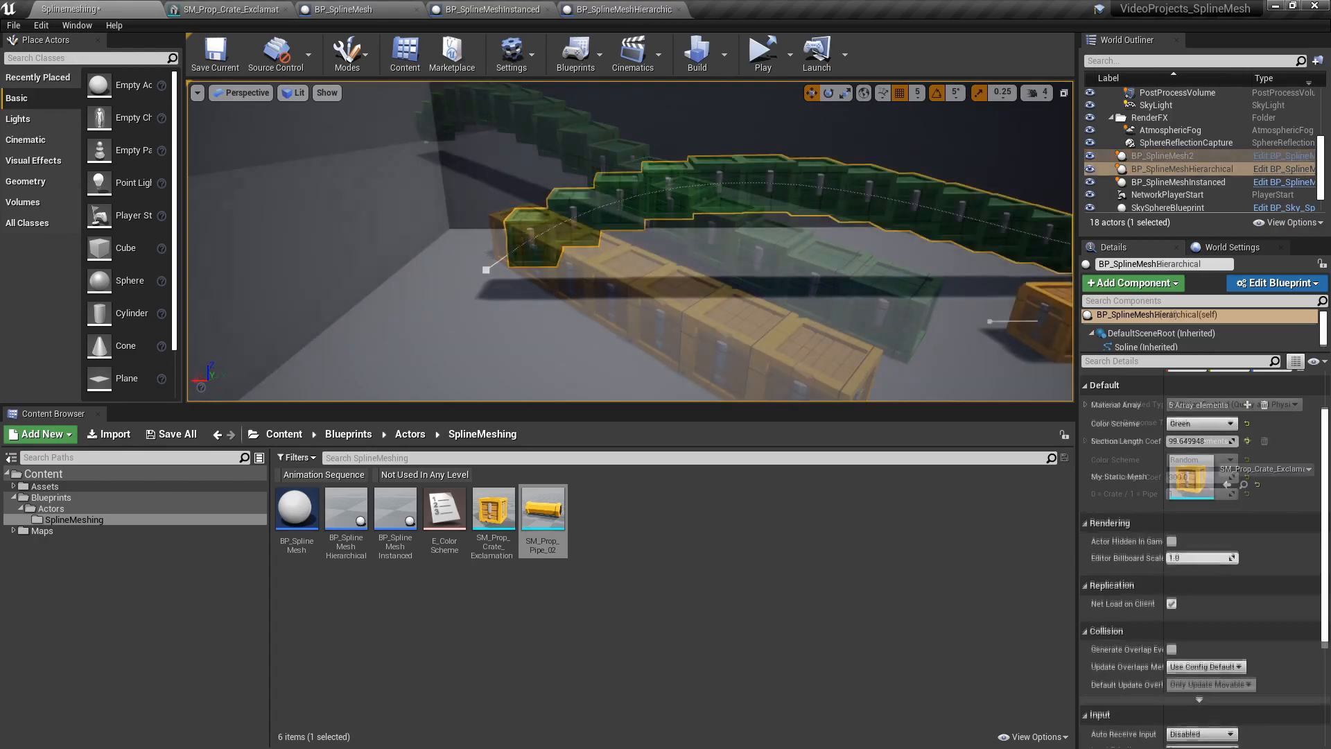
right_drag(631, 241, 662, 277)
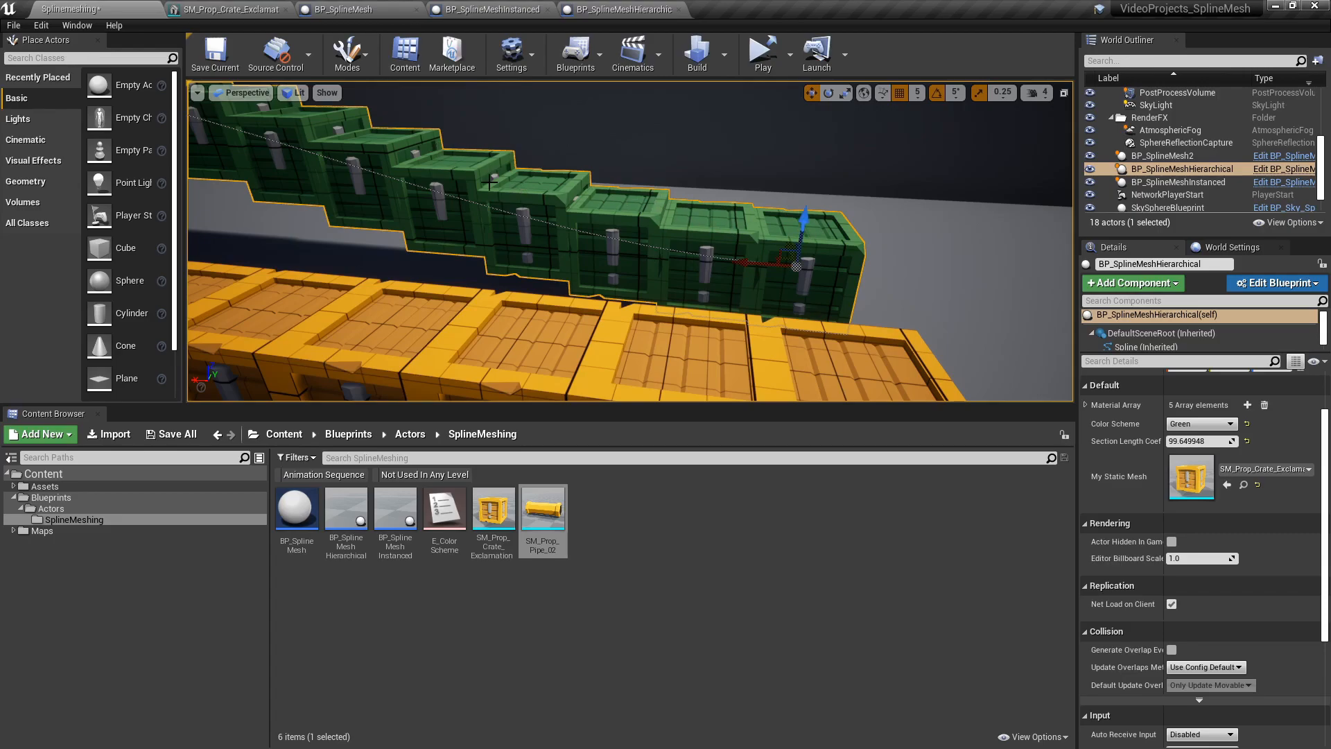
right_drag(554, 189, 569, 154)
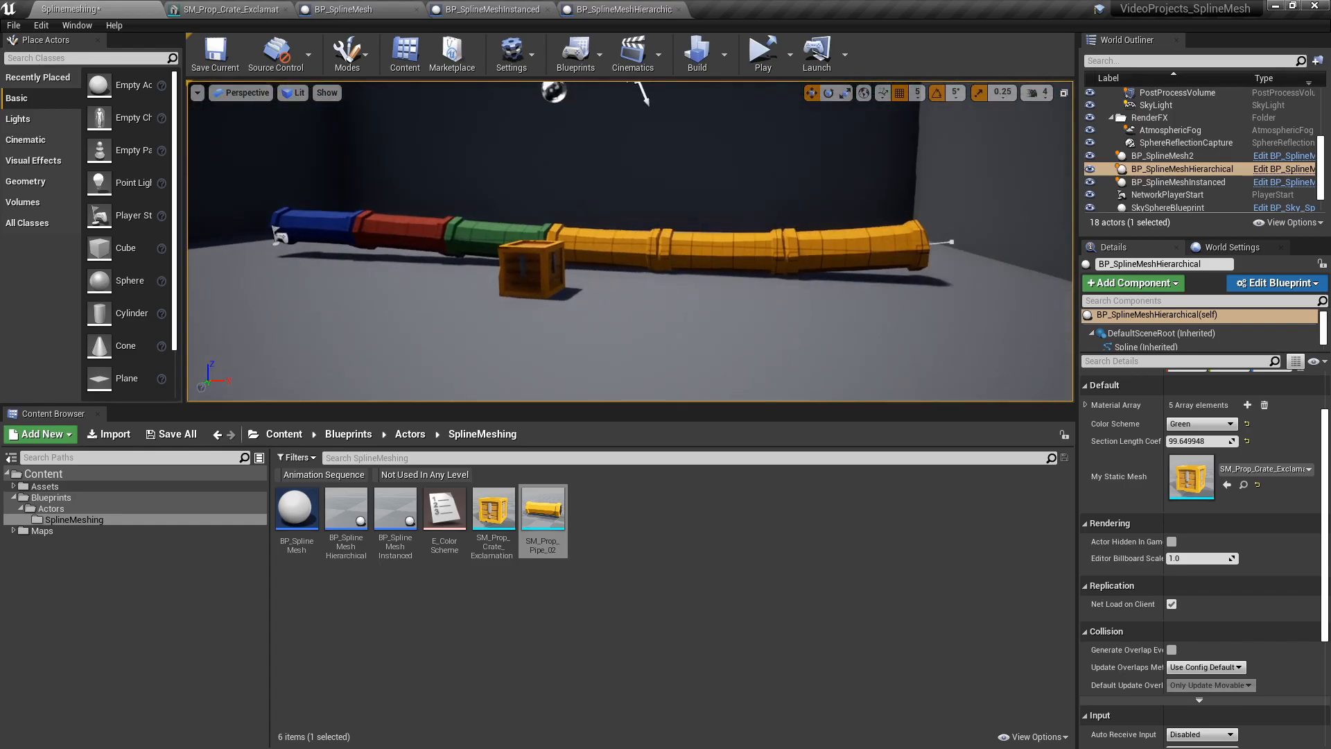
key(f)
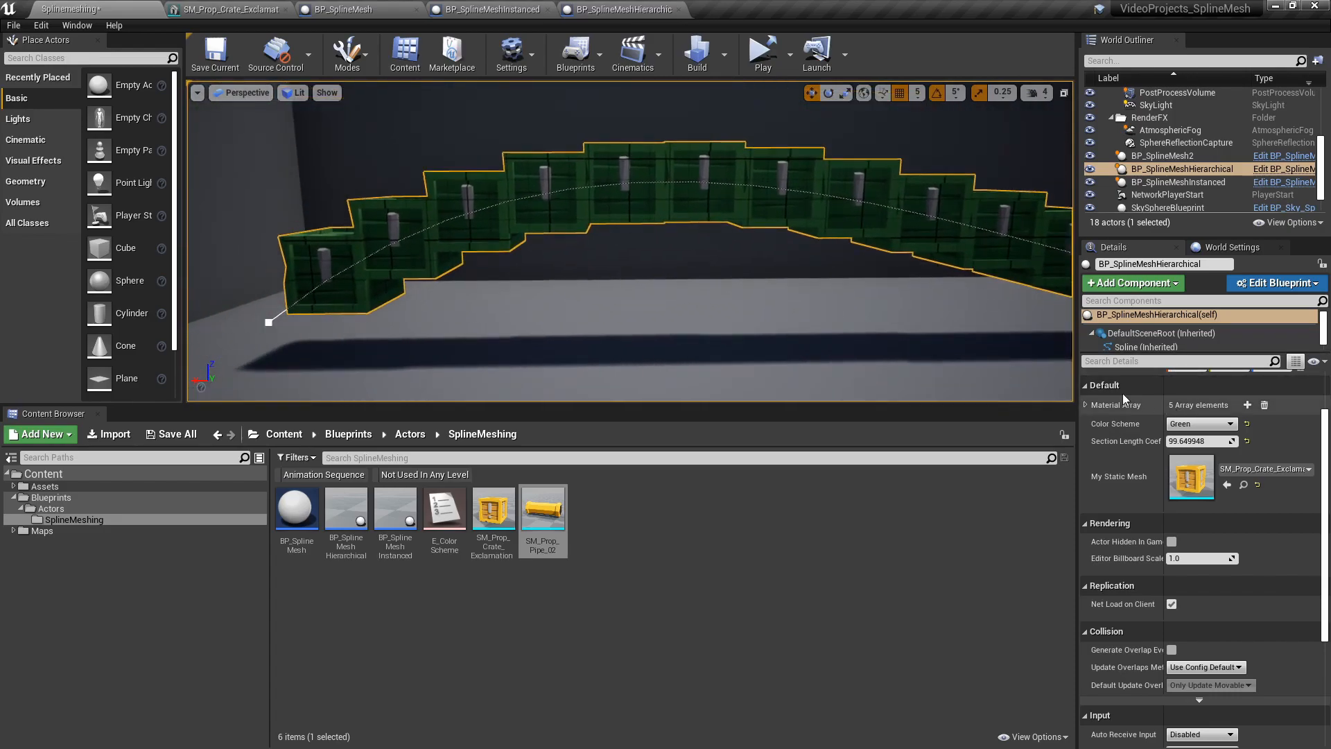
click(1188, 423)
click(1191, 452)
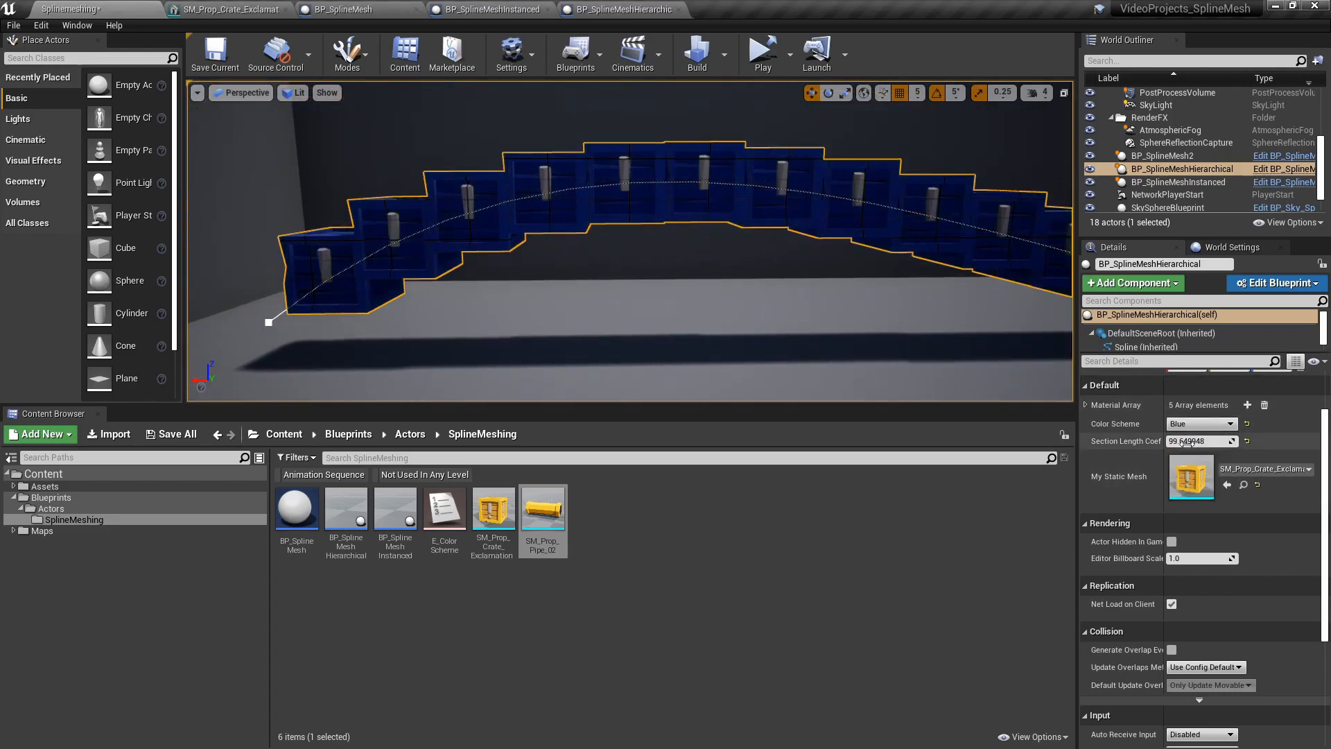
click(1199, 423)
click(1185, 485)
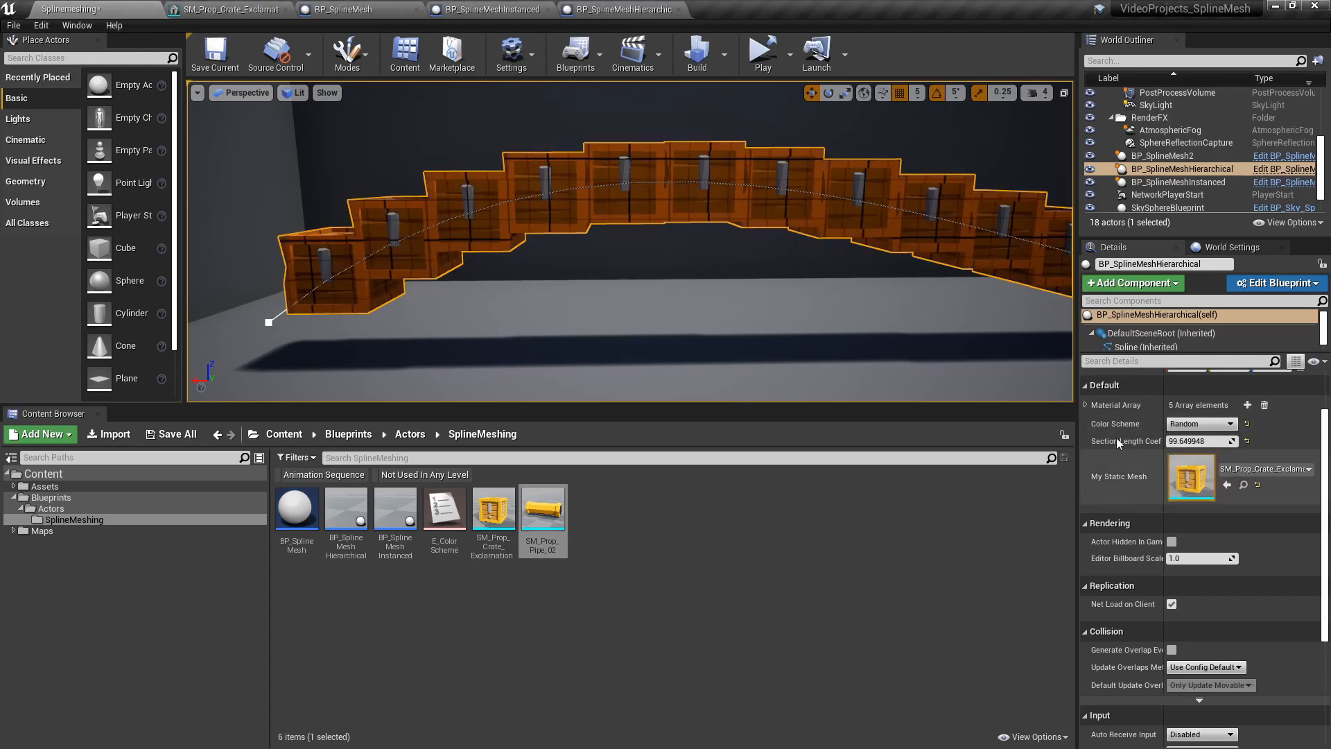
right_drag(631, 241, 624, 280)
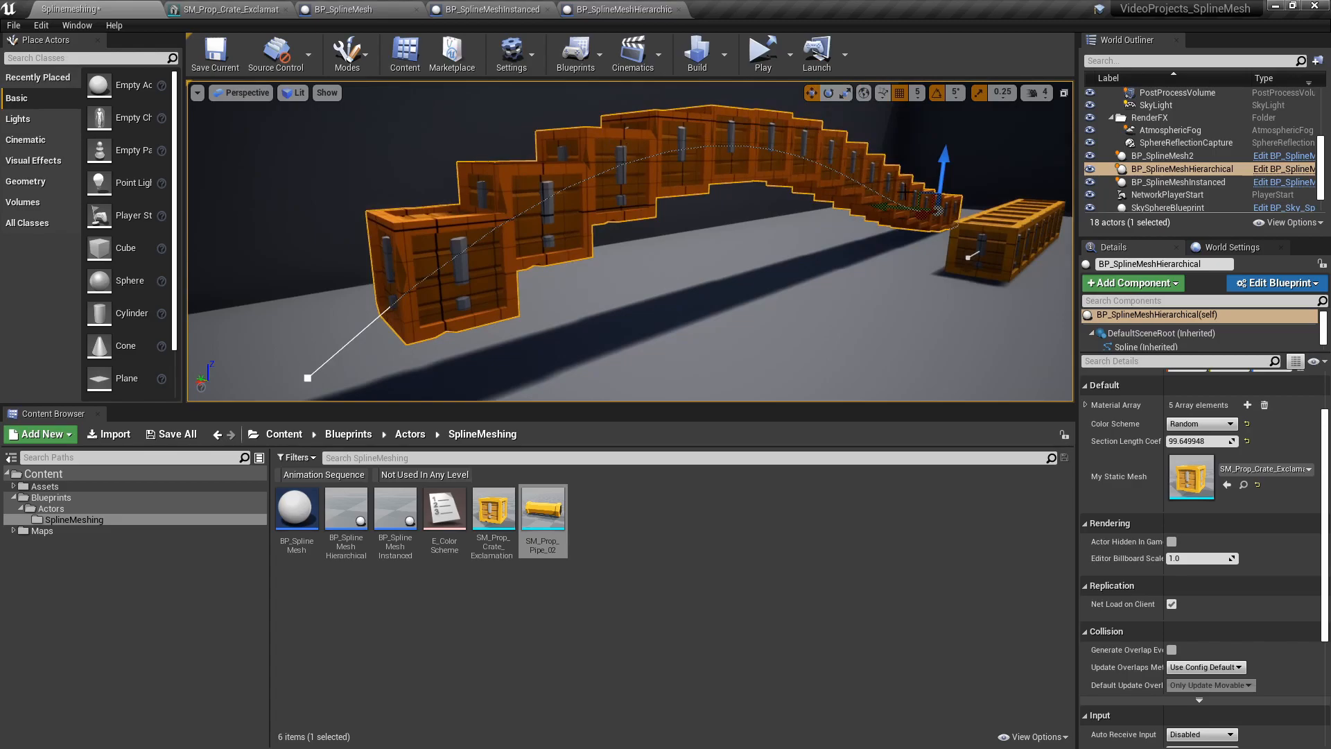
mouse_move(935, 269)
right_down()
mouse_move(929, 298)
mouse_move(921, 288)
right_up()
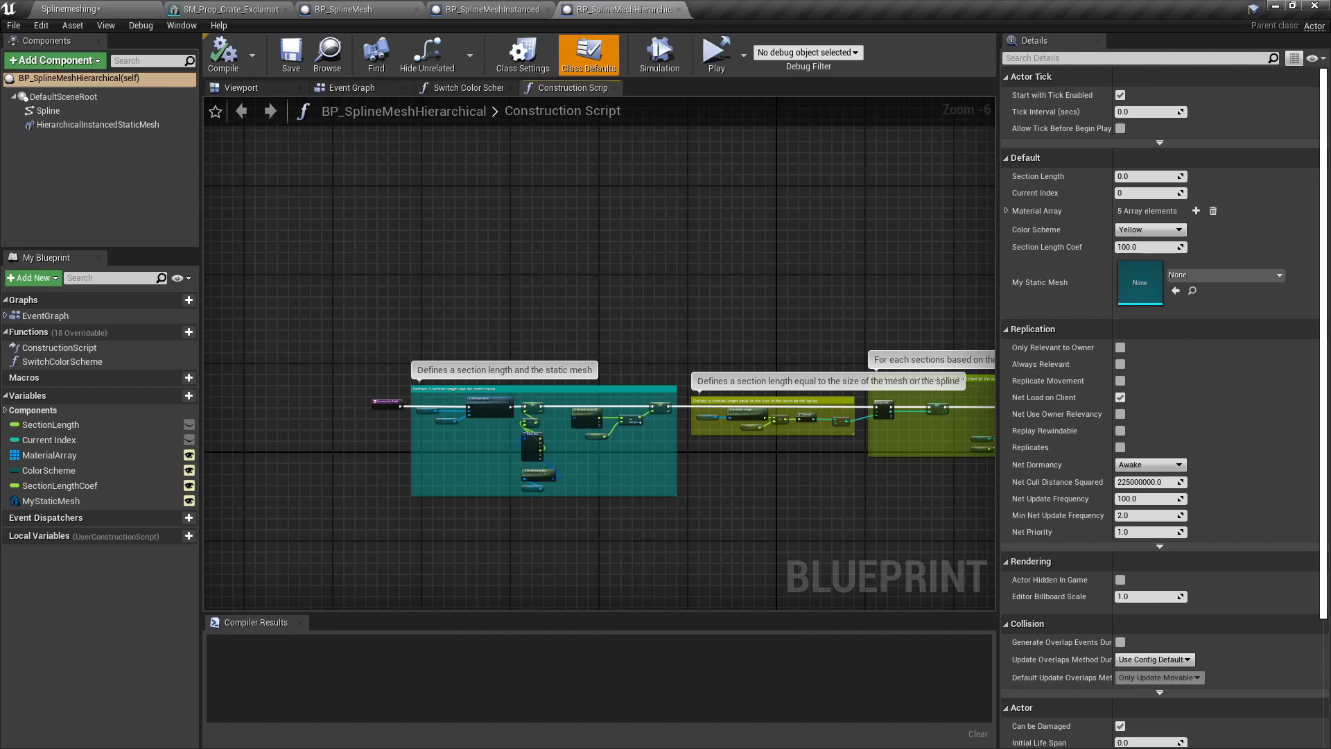
- Examine BP_SplineMeshHierarchical's Construction Script, focusing on the Set Static Mesh node and the public My Static Mesh variable
right_drag(596, 273, 624, 144)
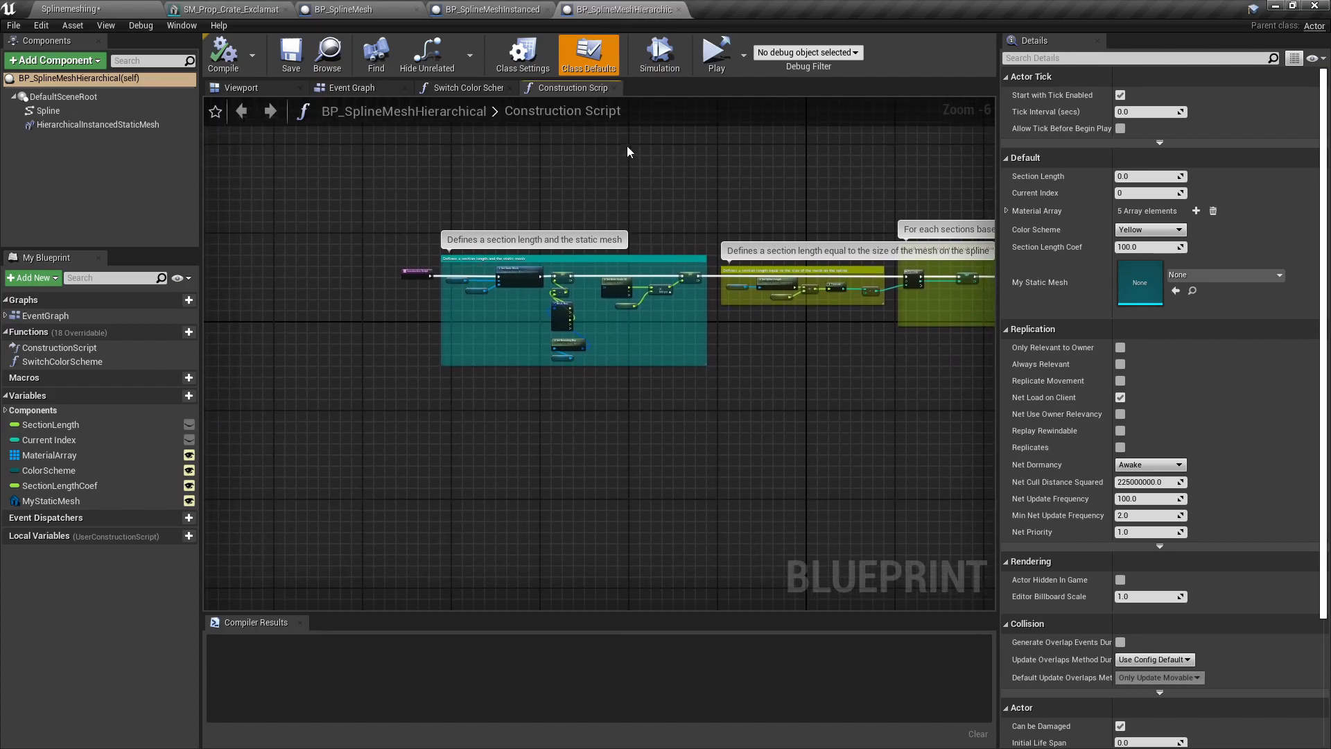
scroll(517, 233, up, 5)
right_drag(517, 233, 544, 124)
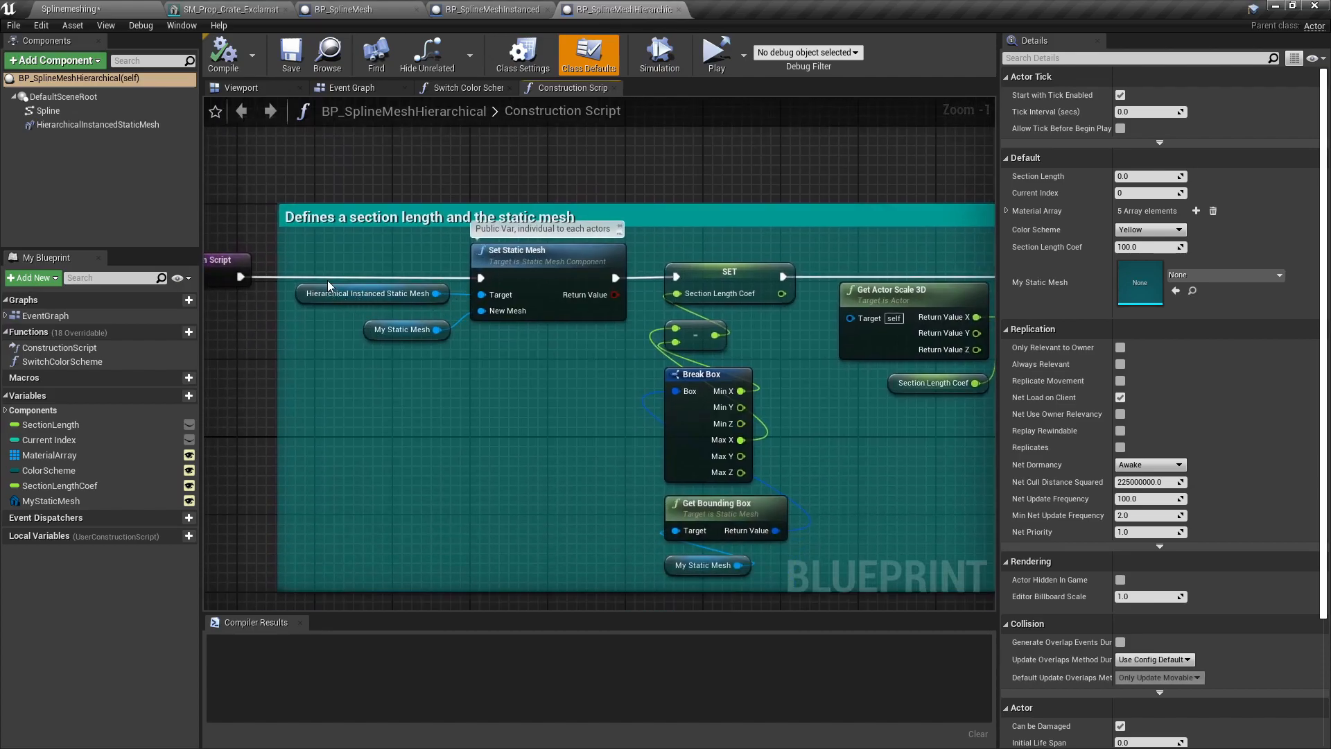
right_drag(811, 181, 796, 154)
click(358, 311)
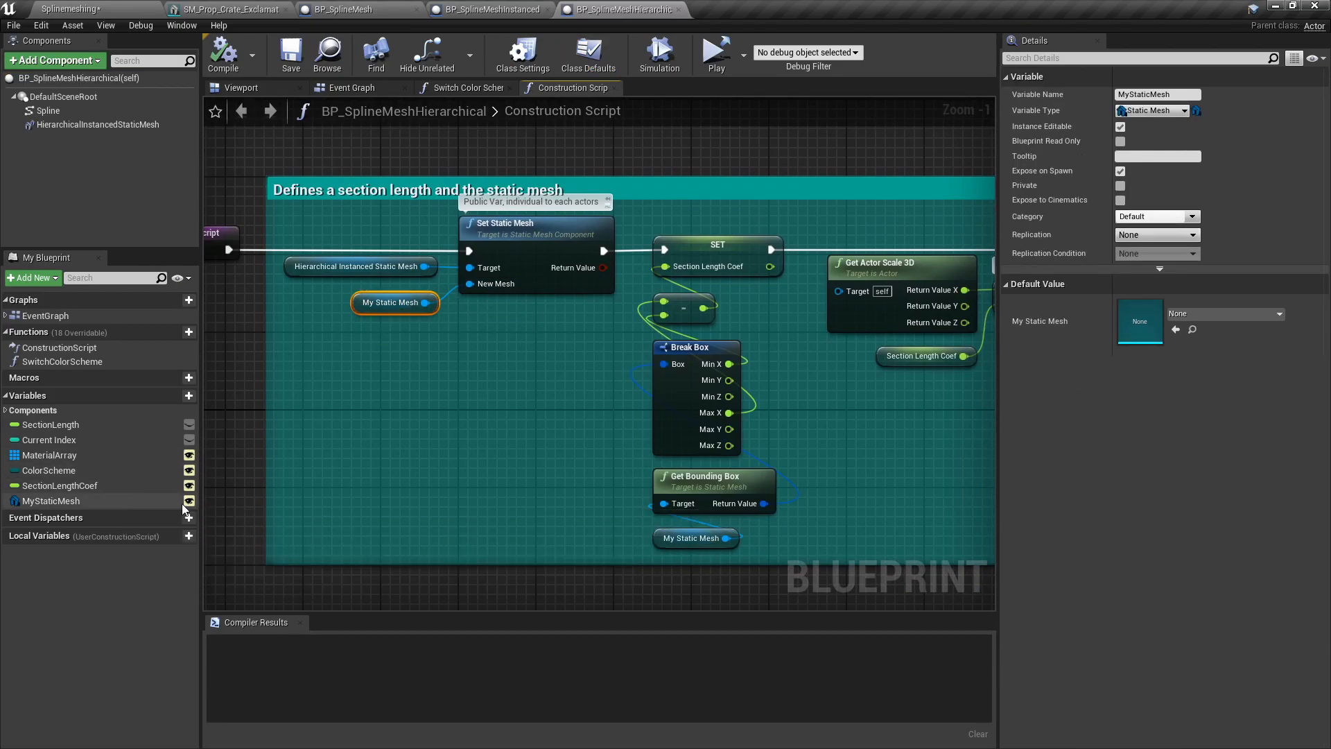
- Return to the level and place a new BP_SplineMeshHierarchical actor on the open floor beside the yellow crate row
click(80, 6)
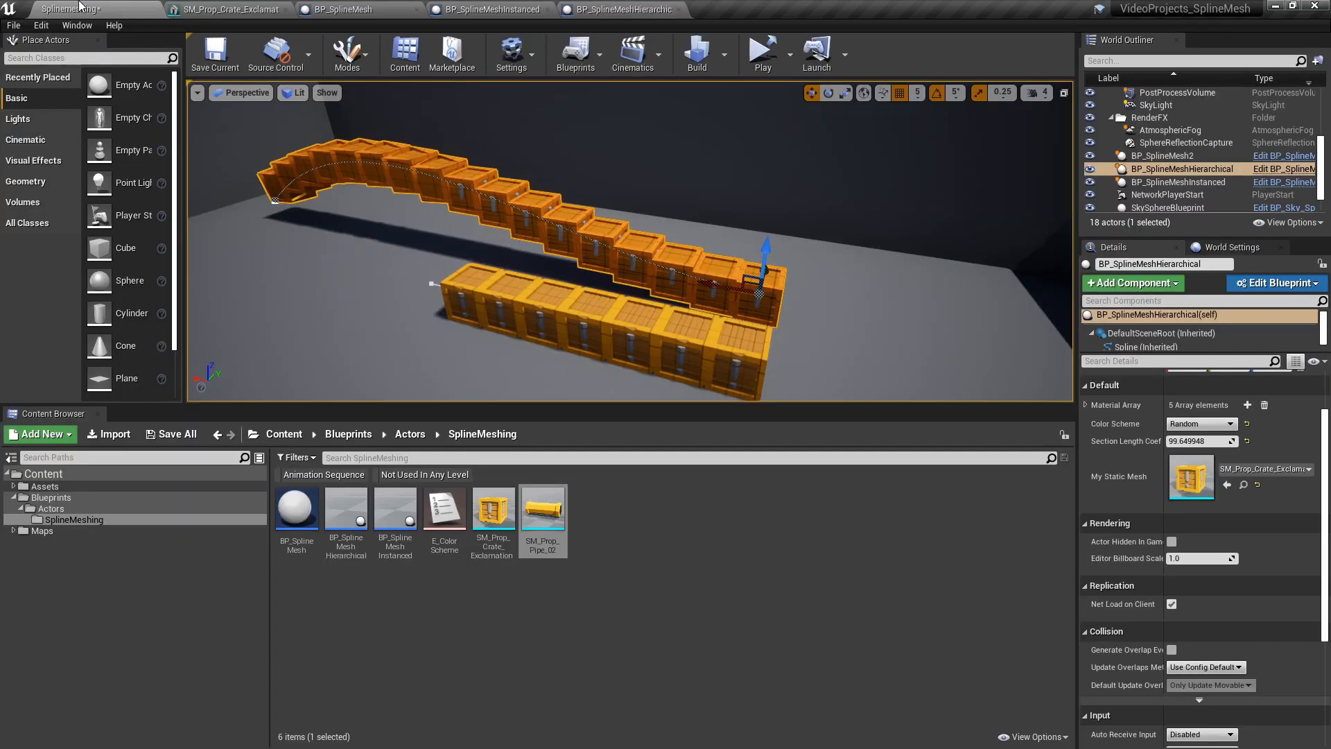
right_drag(611, 242, 595, 333)
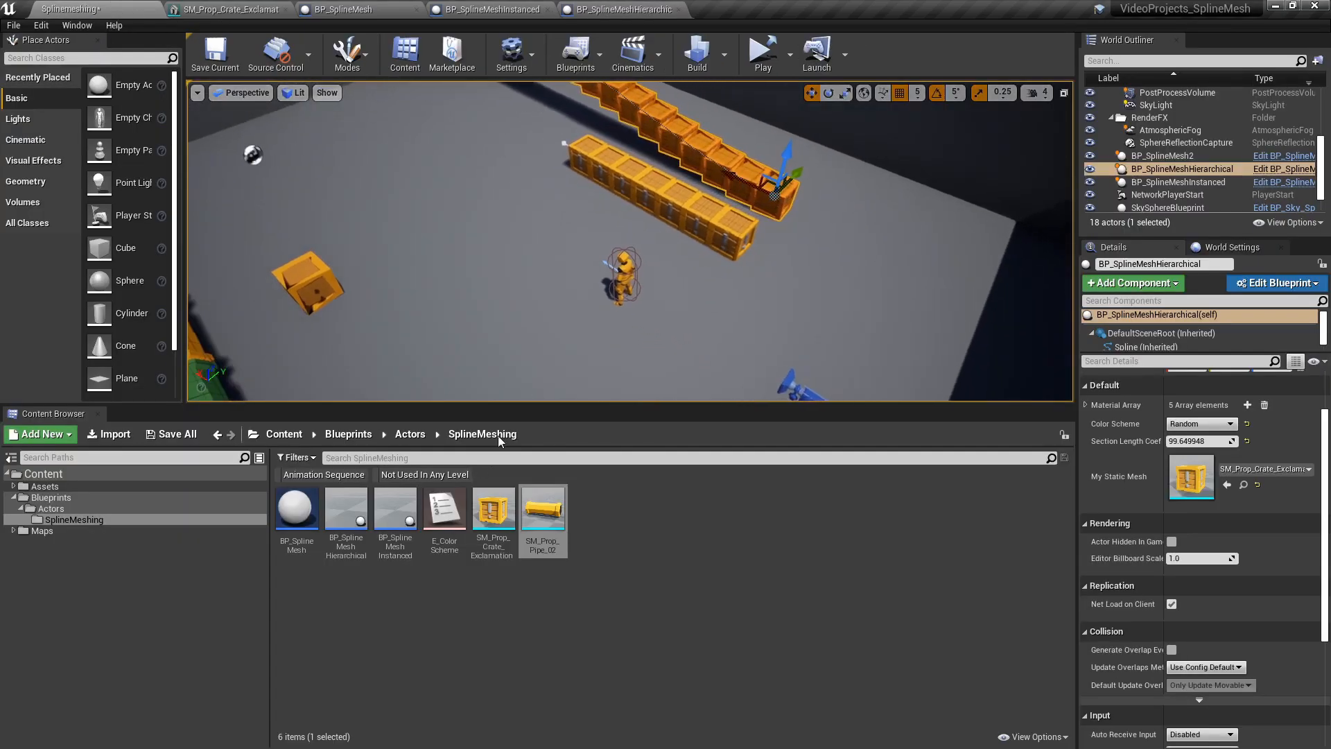
drag(338, 516, 466, 208)
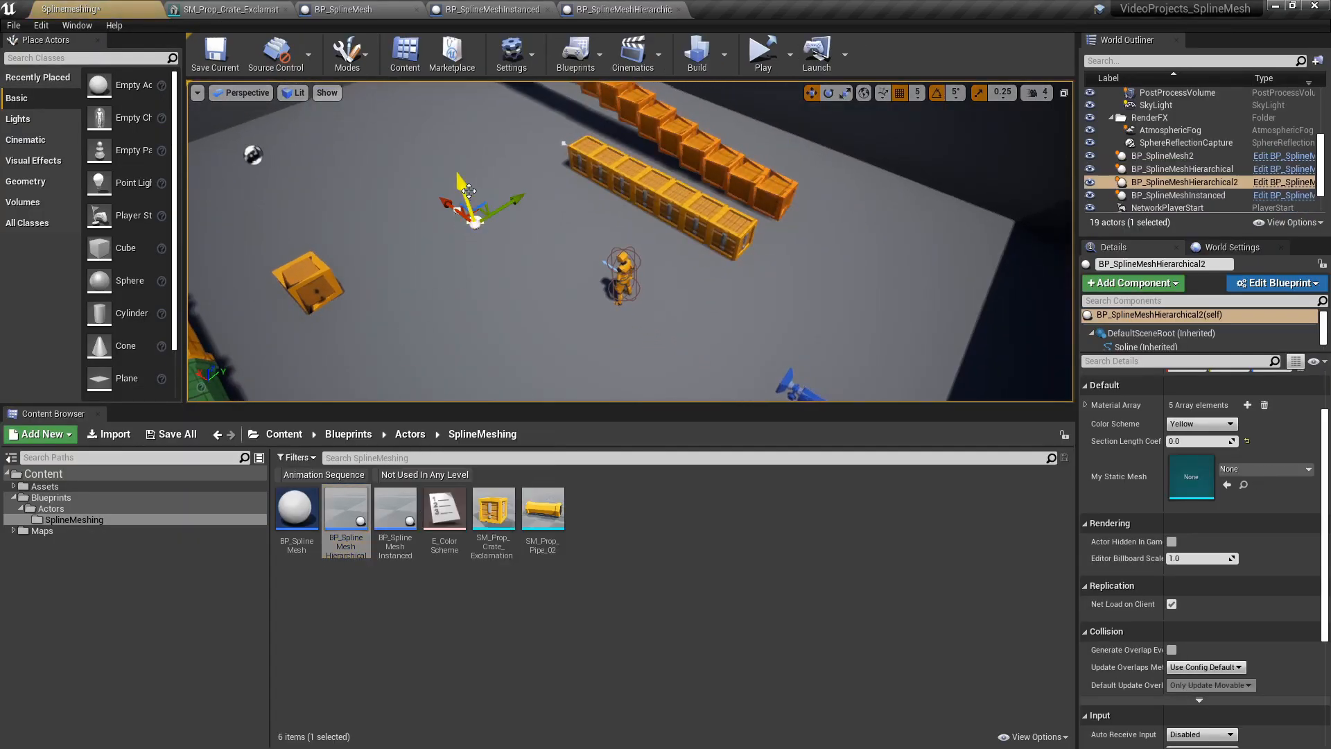
mouse_move(466, 210)
right_down()
mouse_move(431, 183)
mouse_move(470, 217)
right_up()
key(w)
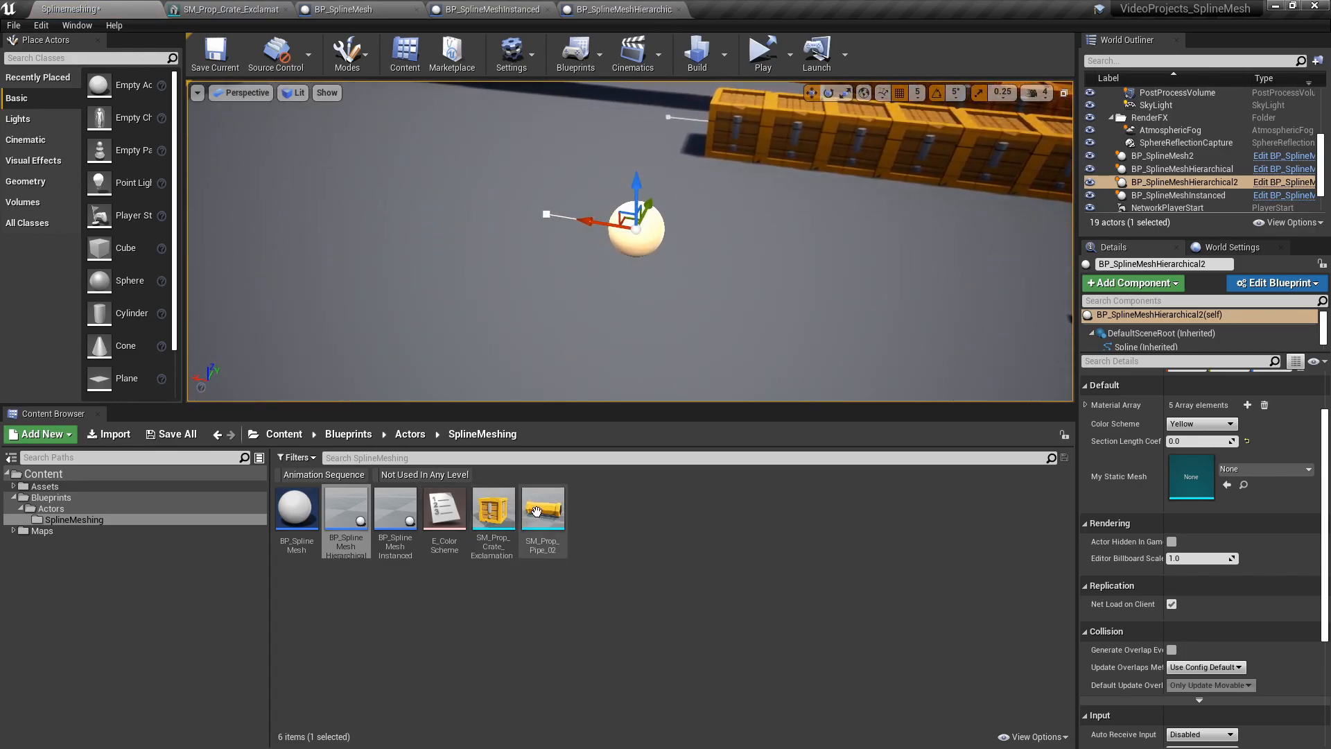
- Assign SM_Prop_Pipe_02 as the new actor's My Static Mesh and pull its spline end point away to lengthen the spline
click(542, 513)
click(1227, 485)
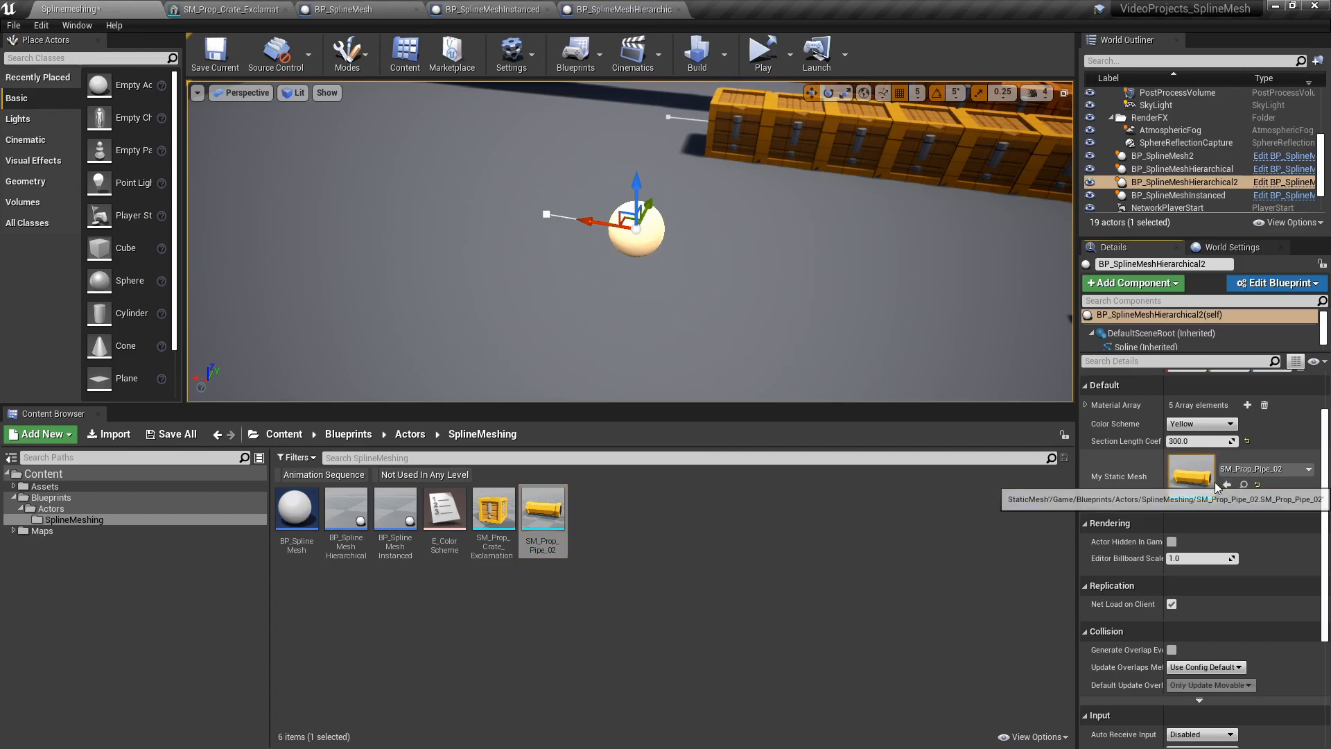
click(549, 214)
drag(494, 205, 229, 161)
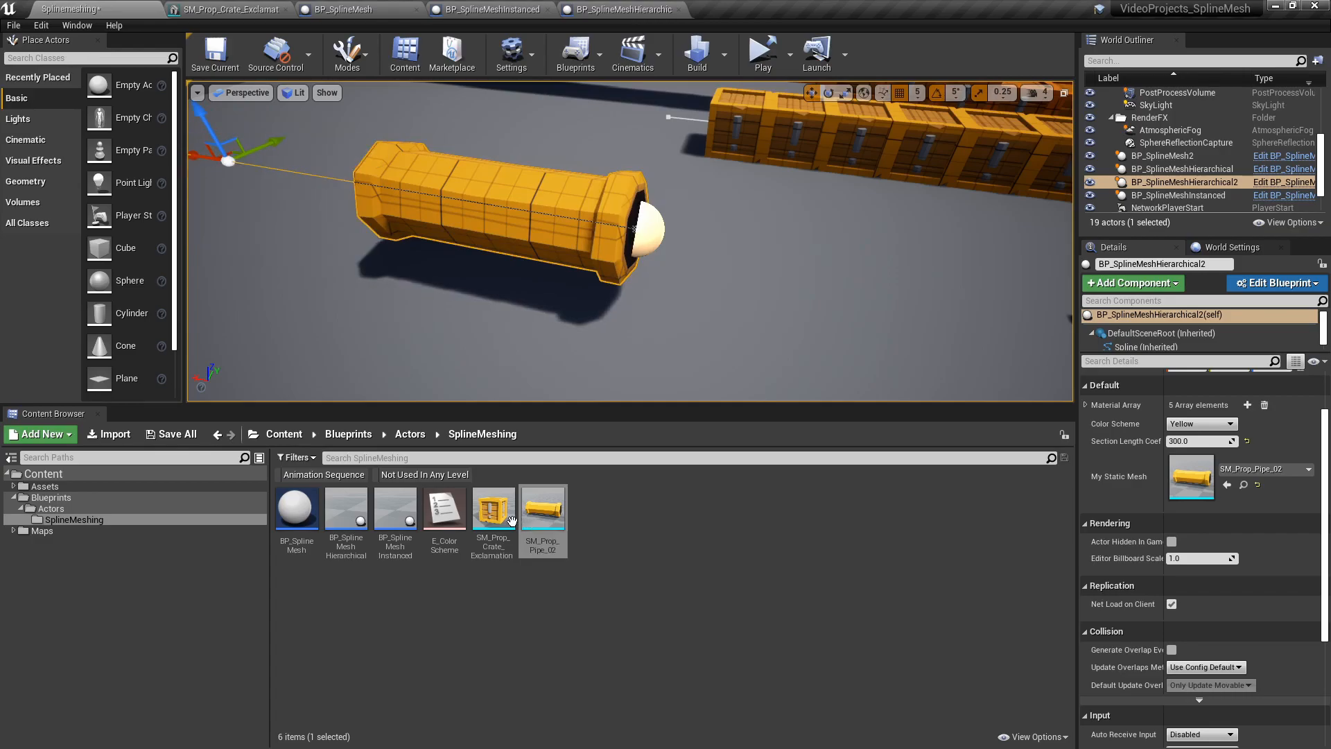
- Replace the new actor's My Static Mesh with SM_Prop_Crate_Exclamation_01
drag(492, 512, 1175, 474)
mouse_move(857, 246)
right_down()
mouse_move(825, 218)
mouse_move(870, 228)
right_up()
key(a)
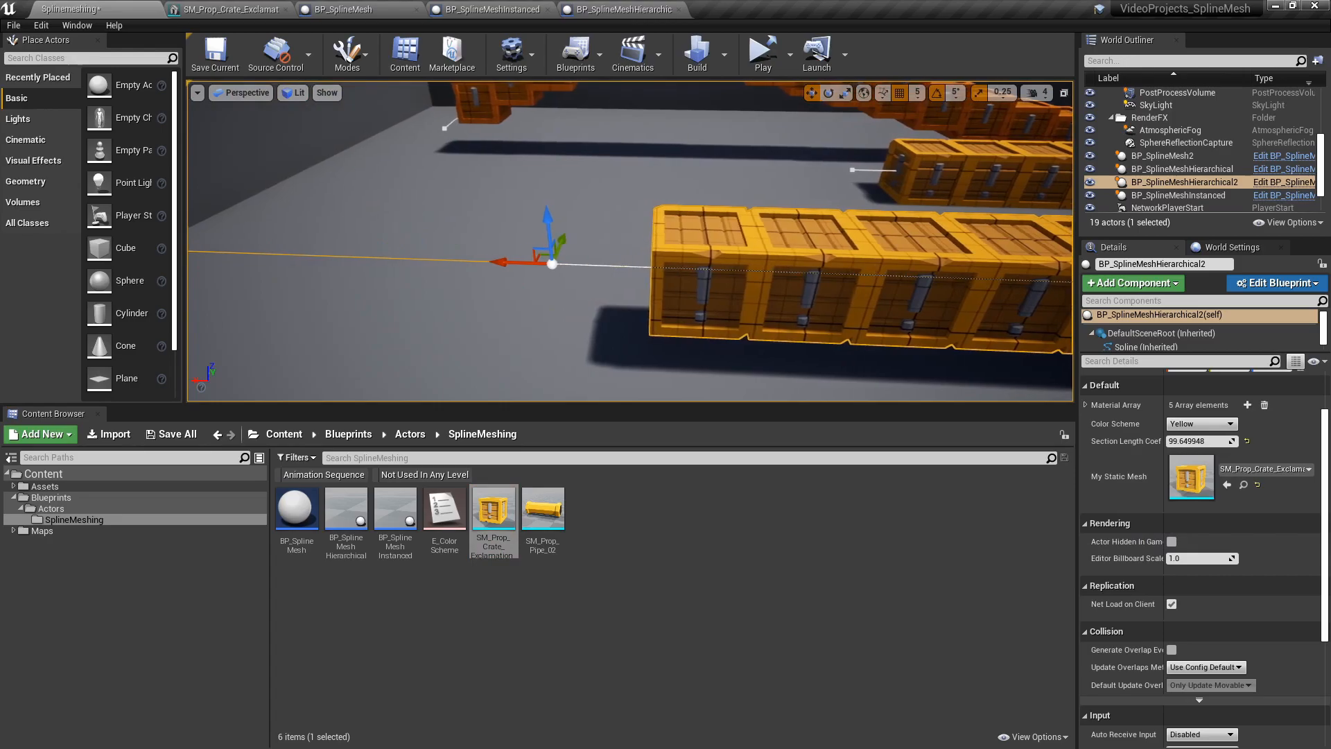
- Return to BP_SplineMeshHierarchical's Construction Script and examine how the mesh's bounding box and the actor's X scale define the section length
click(590, 9)
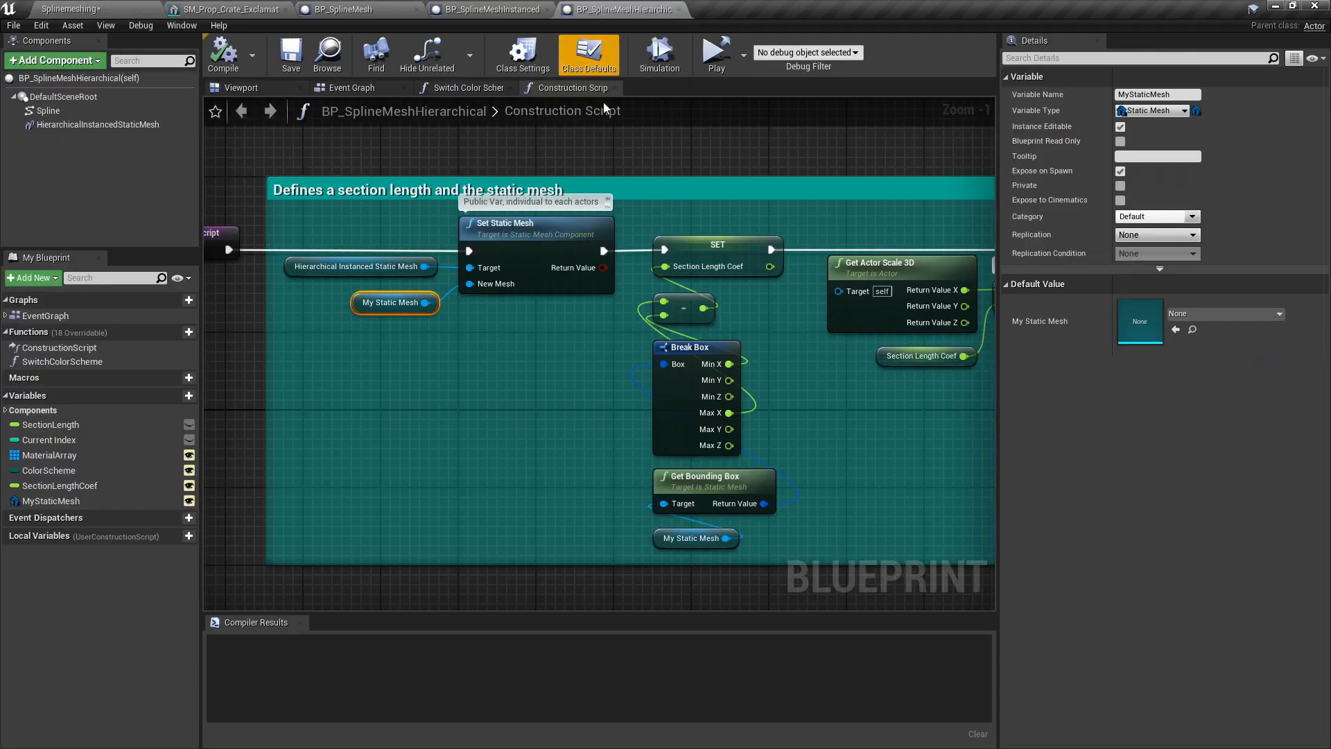
right_drag(665, 176, 654, 164)
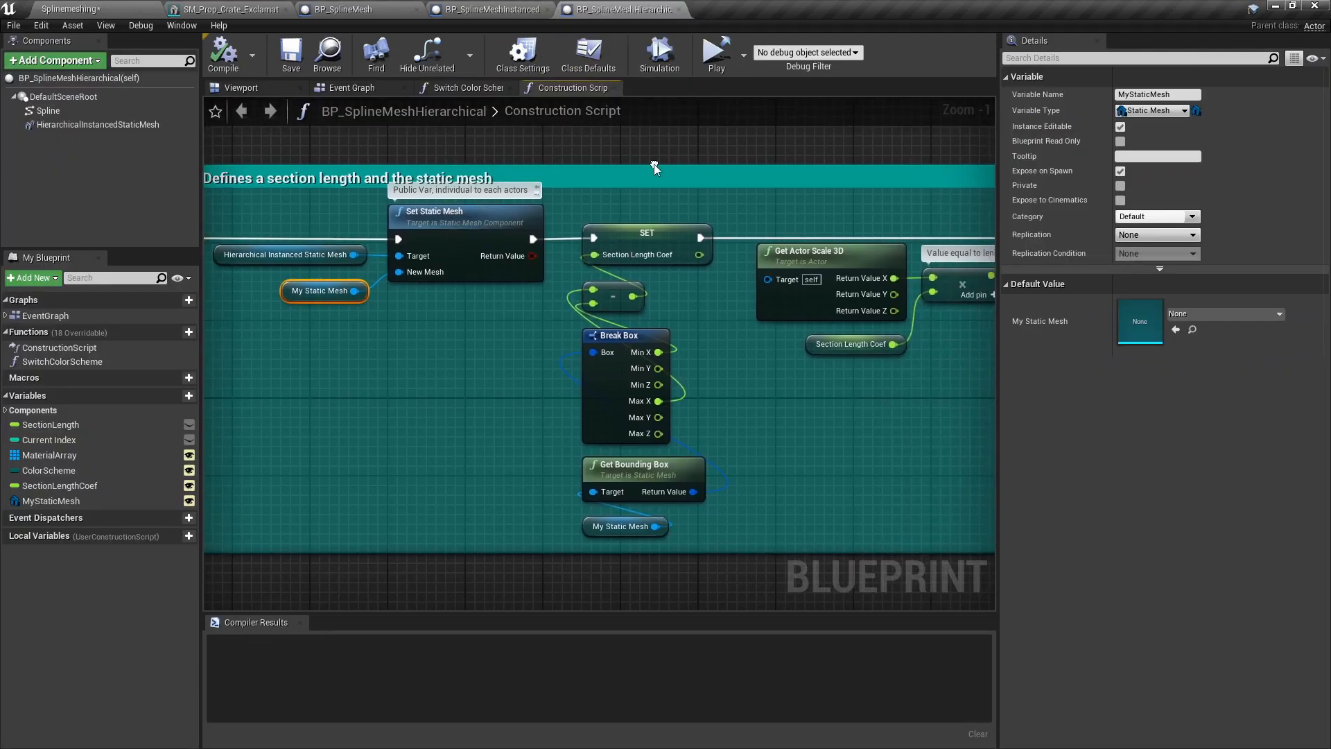
right_drag(455, 247, 347, 227)
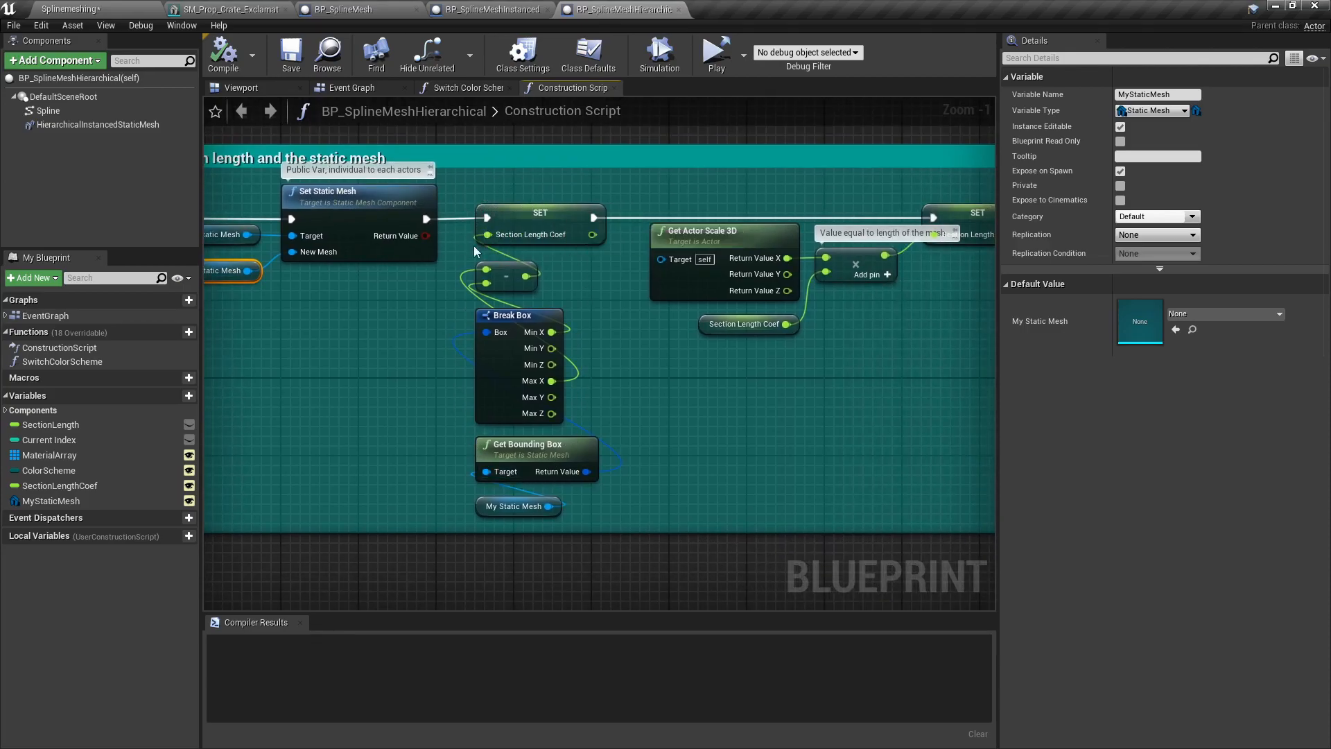
right_drag(356, 366, 411, 320)
right_drag(517, 273, 415, 286)
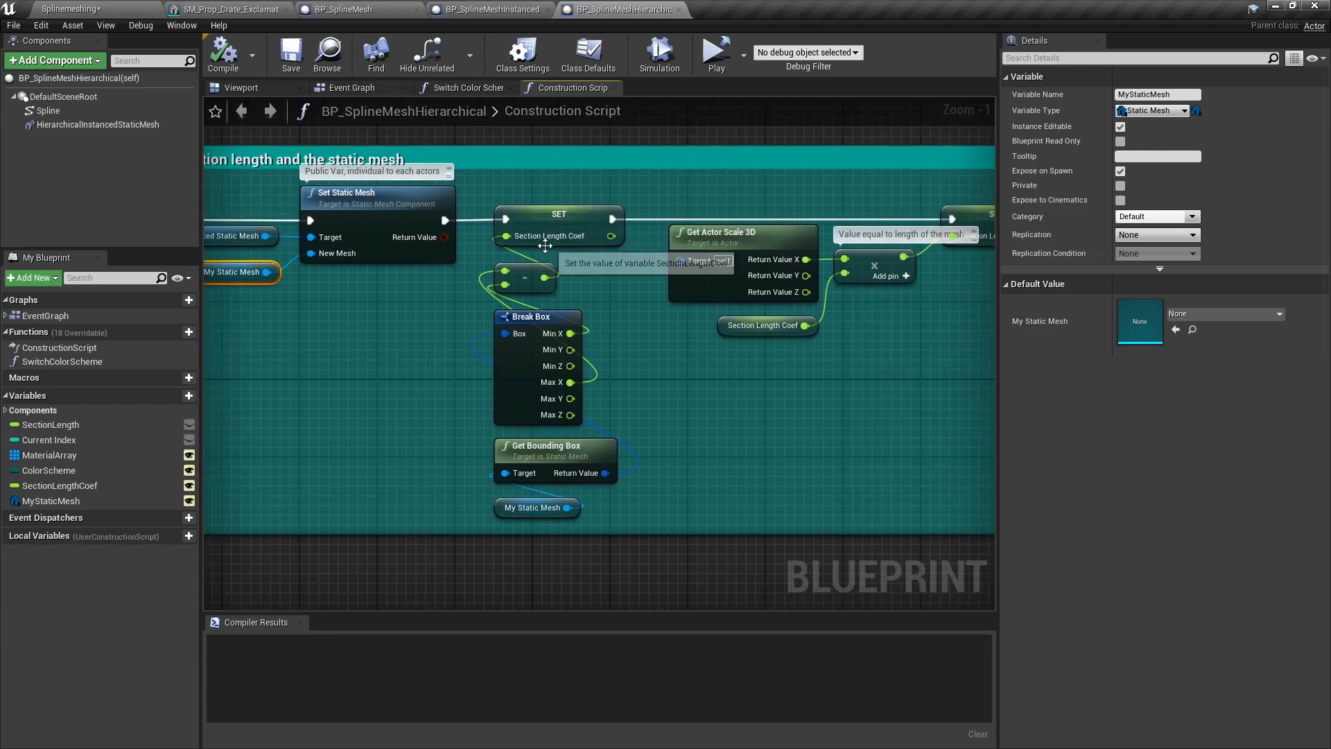
right_drag(884, 416, 658, 424)
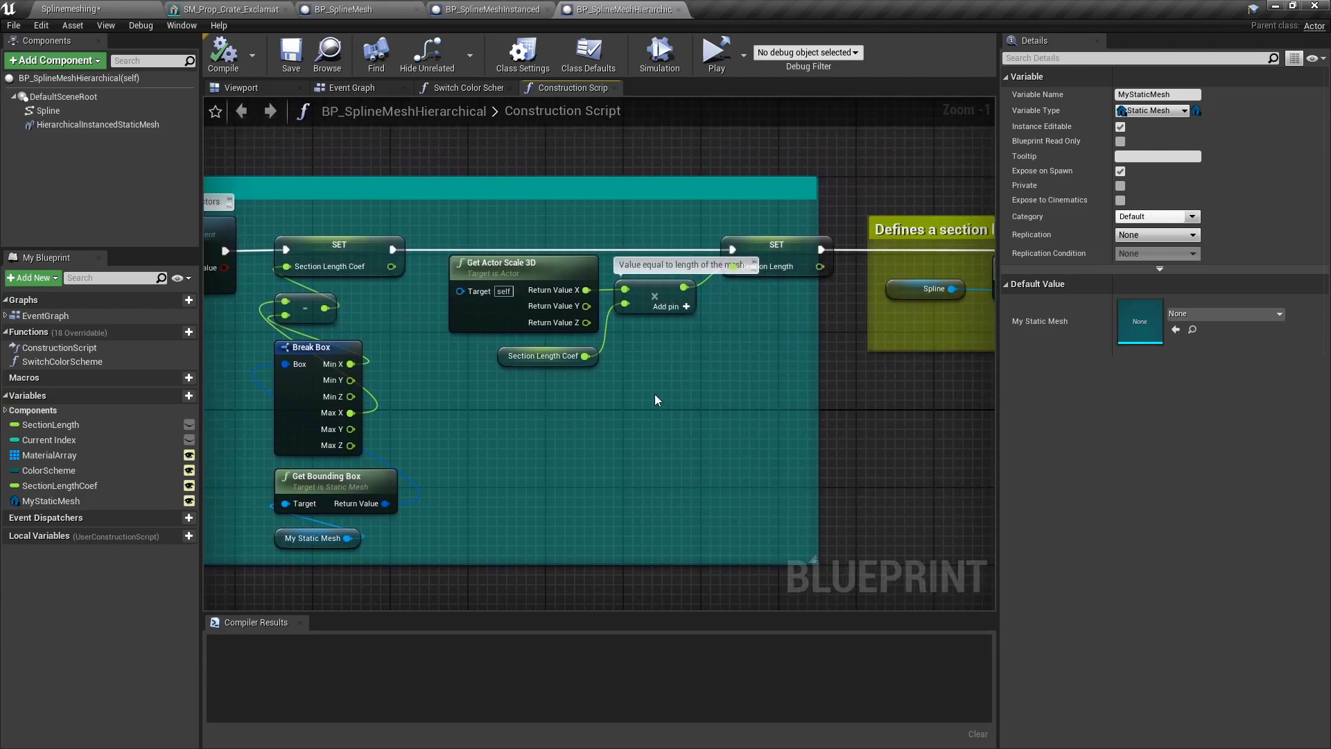
- Examine how spline length is divided by Section Length and truncated to supply the For Loop's last index
right_drag(917, 400, 489, 424)
right_drag(774, 426, 543, 412)
right_drag(382, 197, 417, 180)
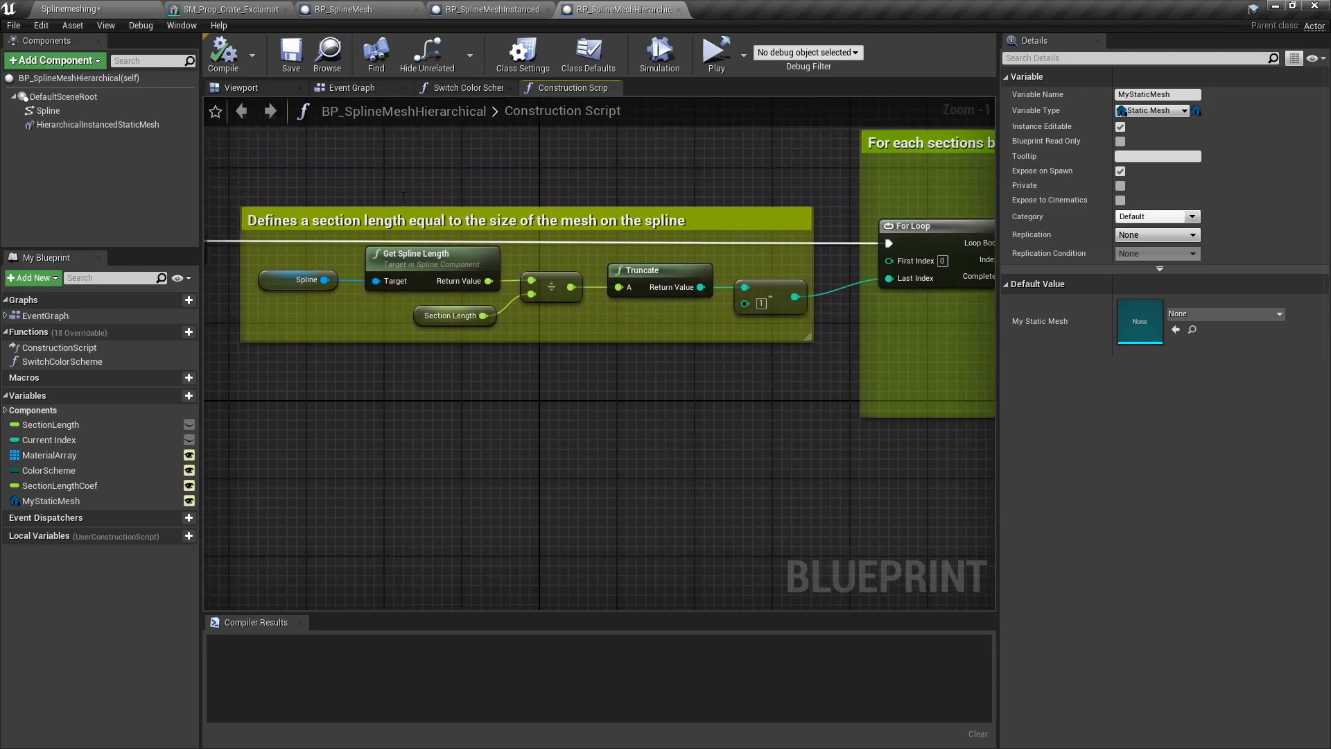
right_drag(765, 310, 595, 351)
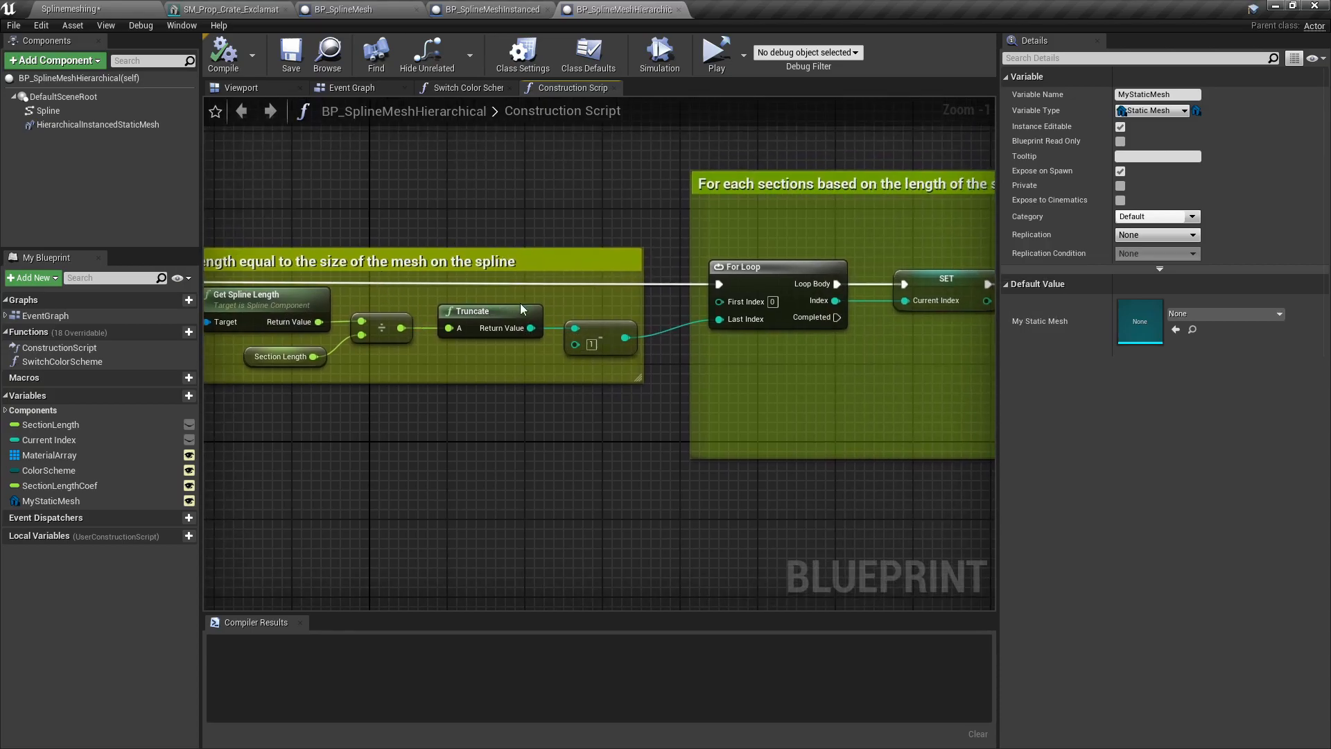
right_drag(588, 257, 430, 249)
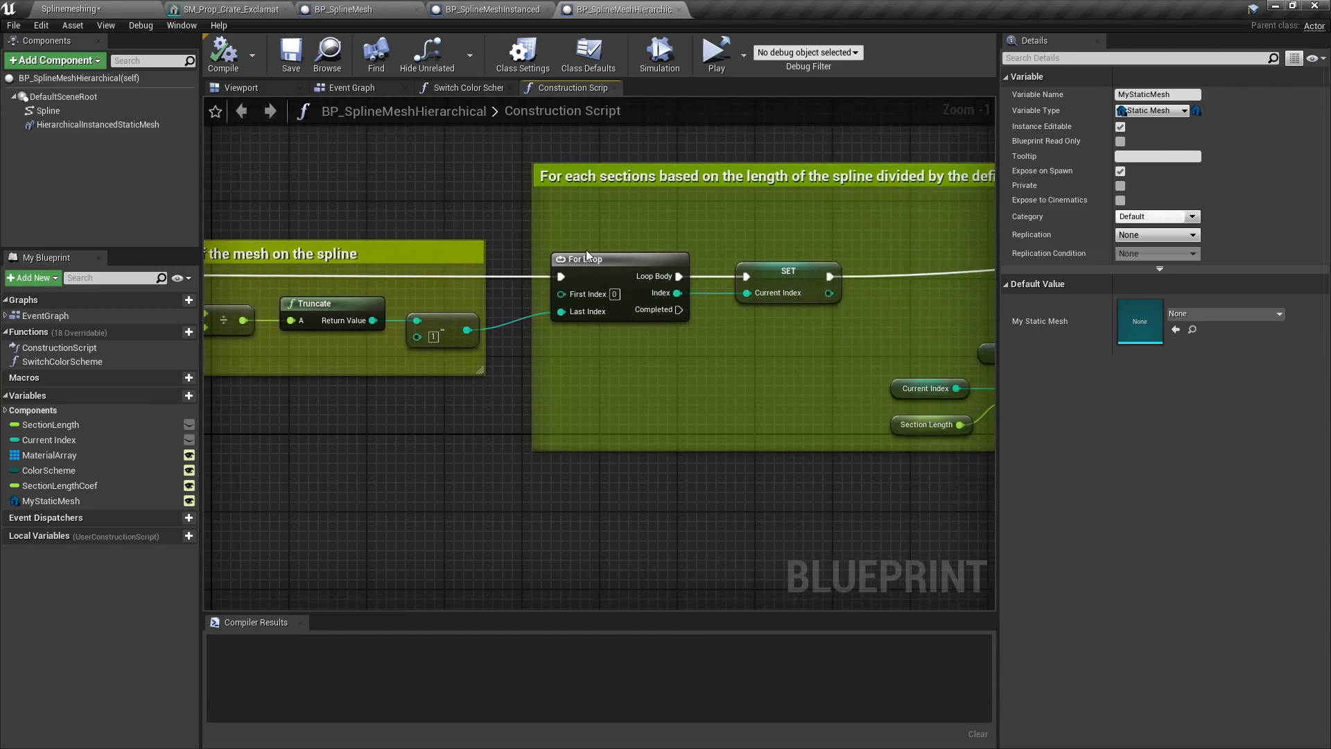
- Follow the For Loop to the Add Instance node and inspect the HierarchicalInstancedStaticMesh component it targets
right_drag(747, 239, 408, 269)
right_drag(661, 245, 497, 235)
right_drag(812, 265, 756, 260)
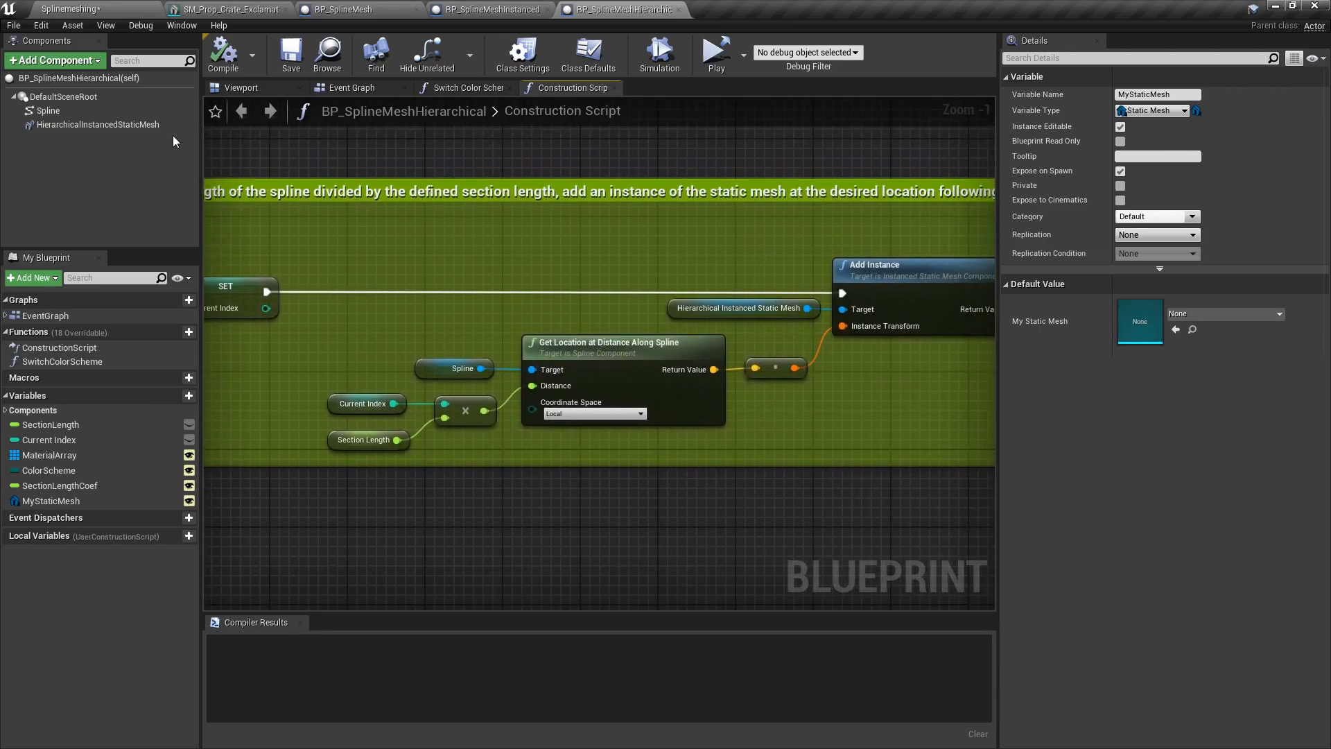
click(54, 126)
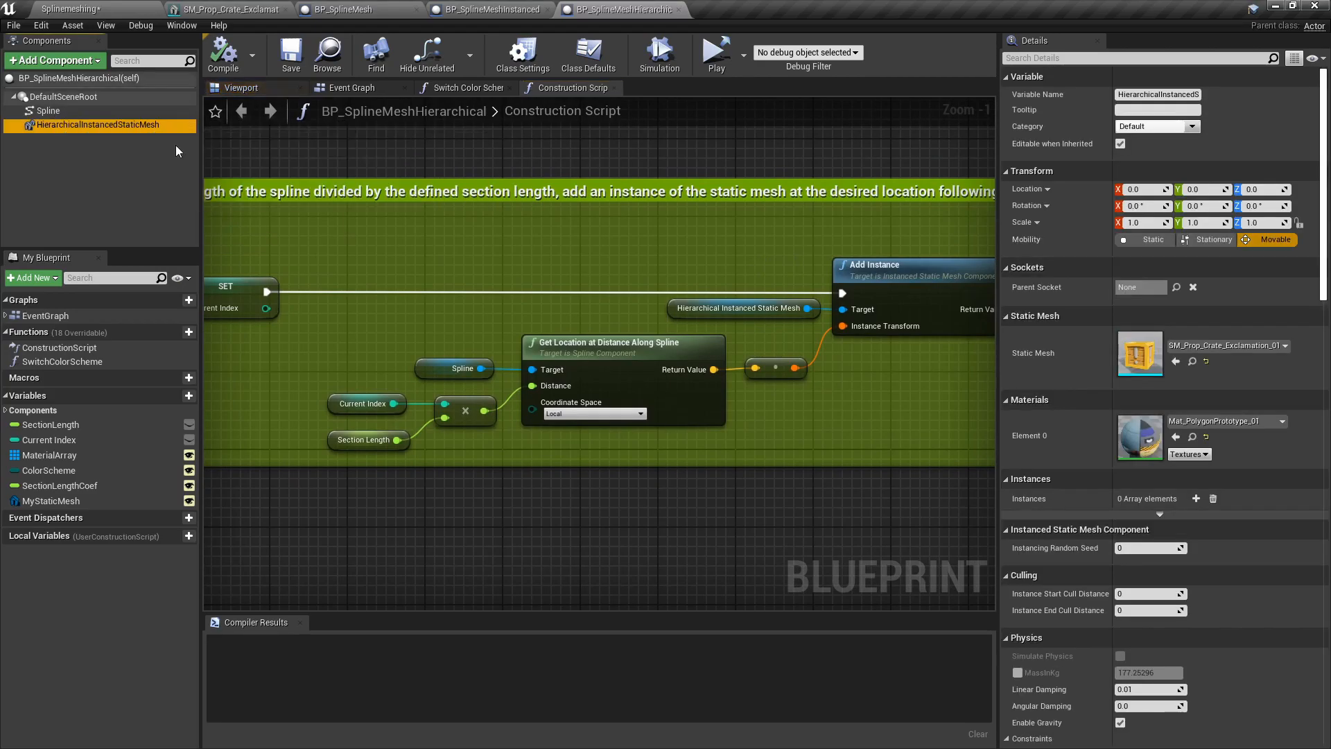
right_drag(758, 299, 679, 264)
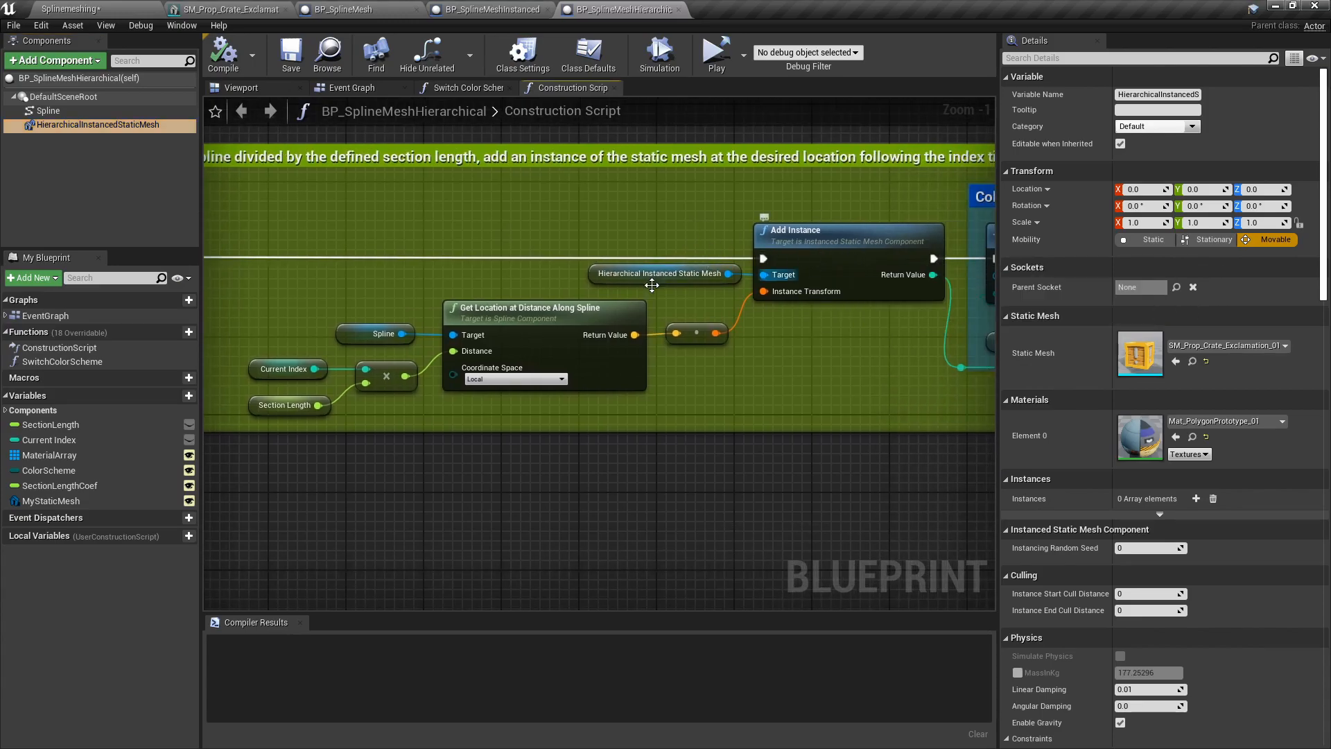
- Examine how Current Index times Section Length sets each instance's location along the spline, continuing to the Color Scheme Function block
right_drag(458, 295, 516, 266)
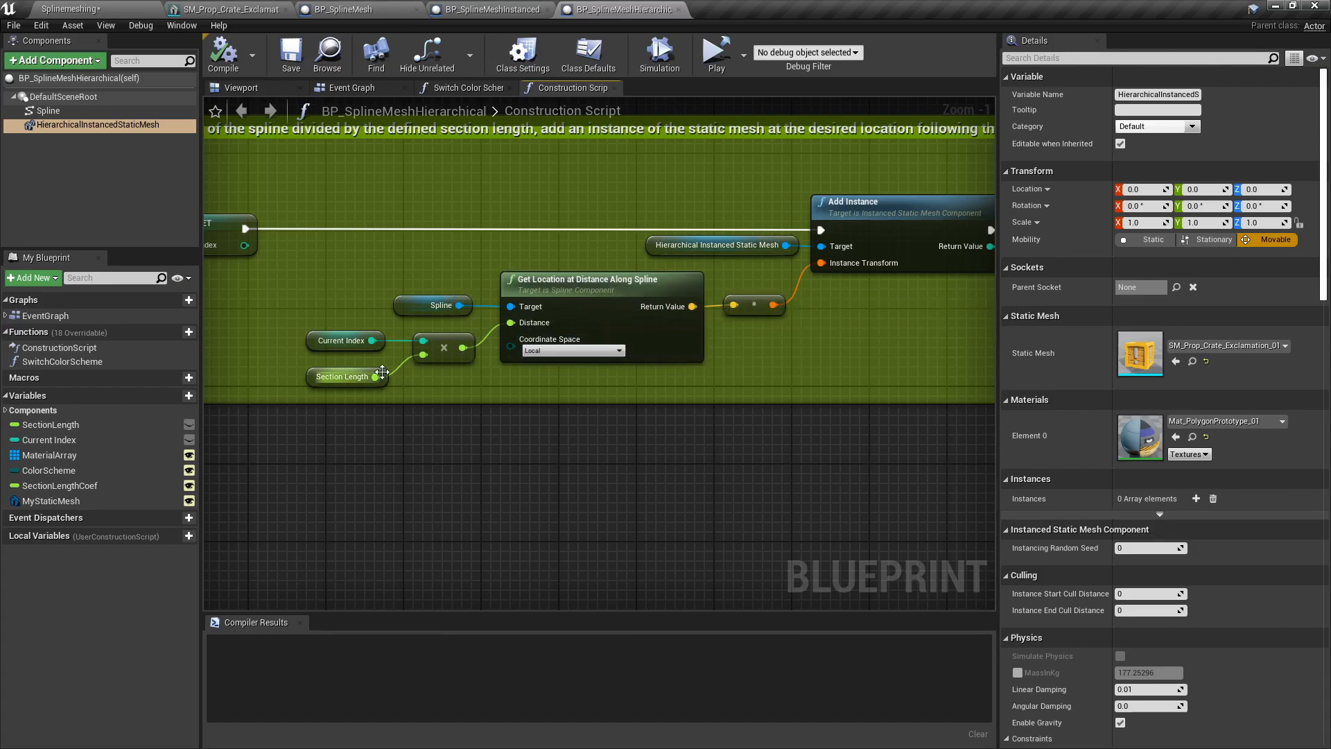
click(310, 347)
click(317, 375)
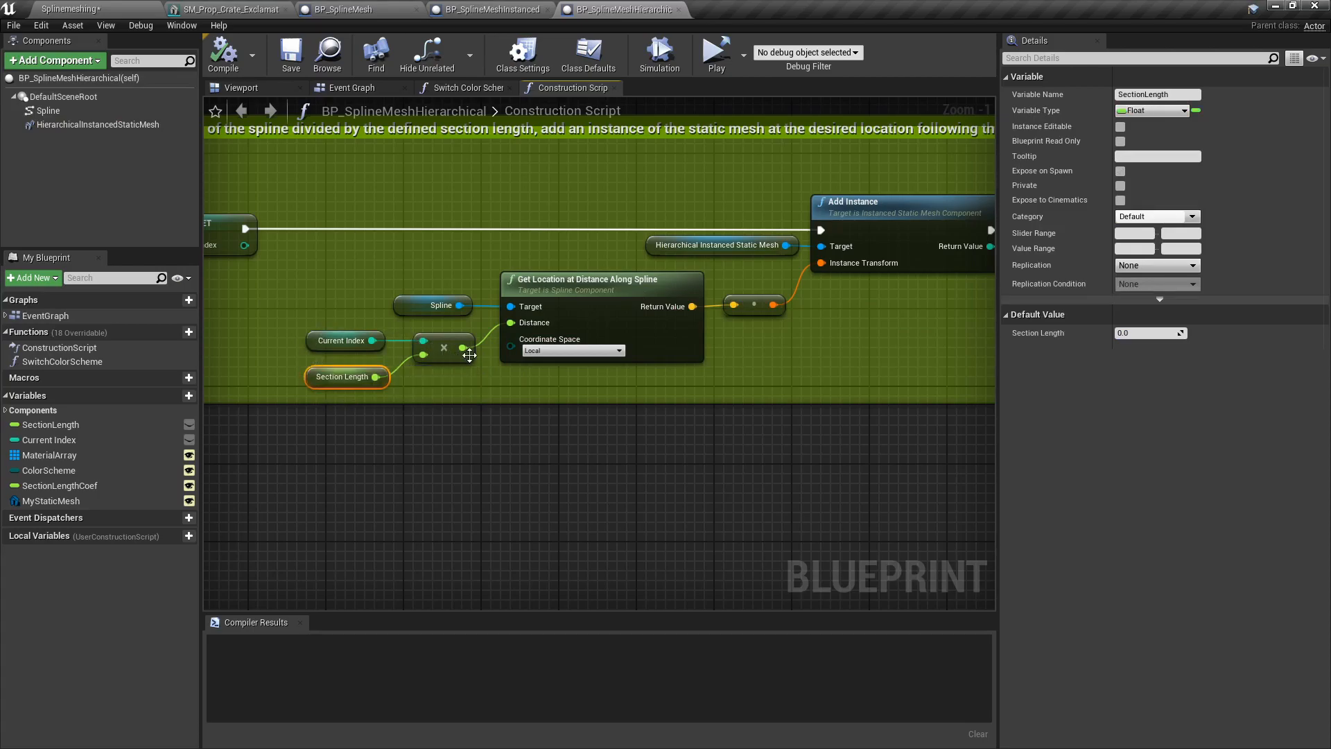
right_drag(459, 355, 442, 363)
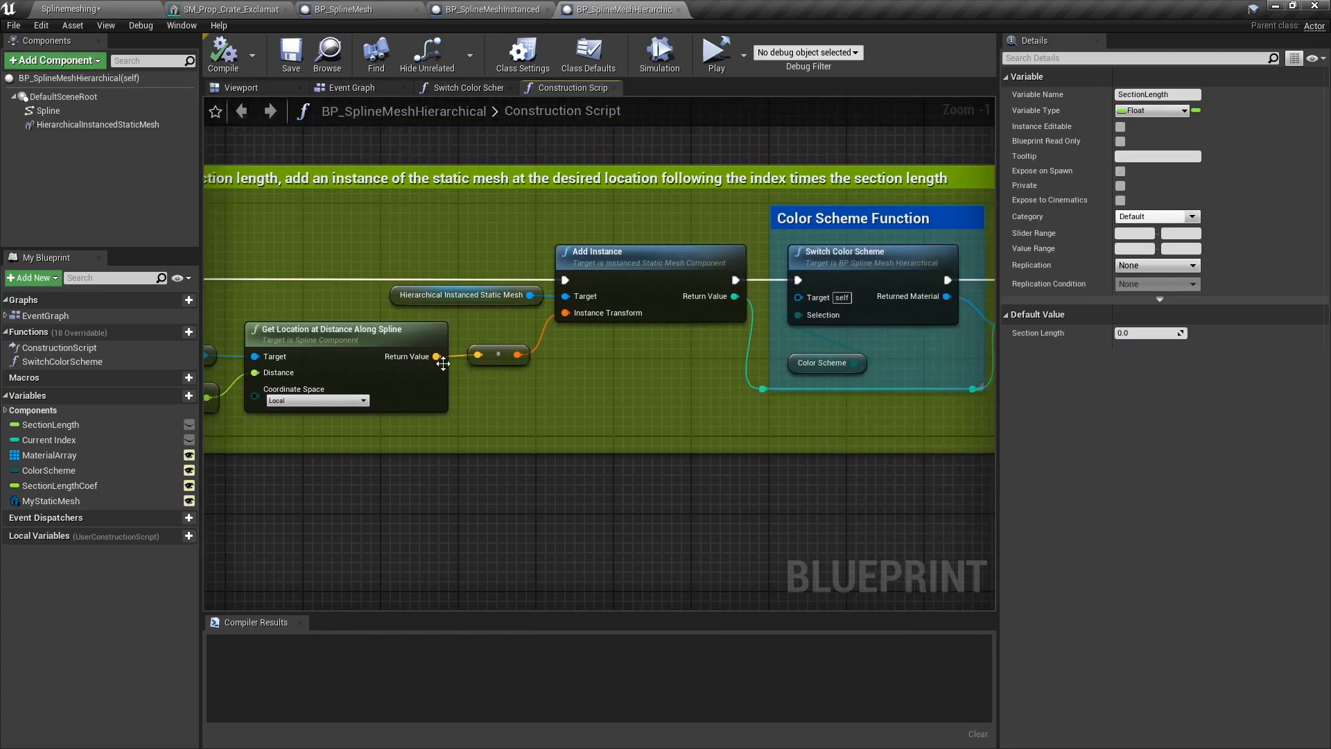
right_drag(698, 360, 432, 344)
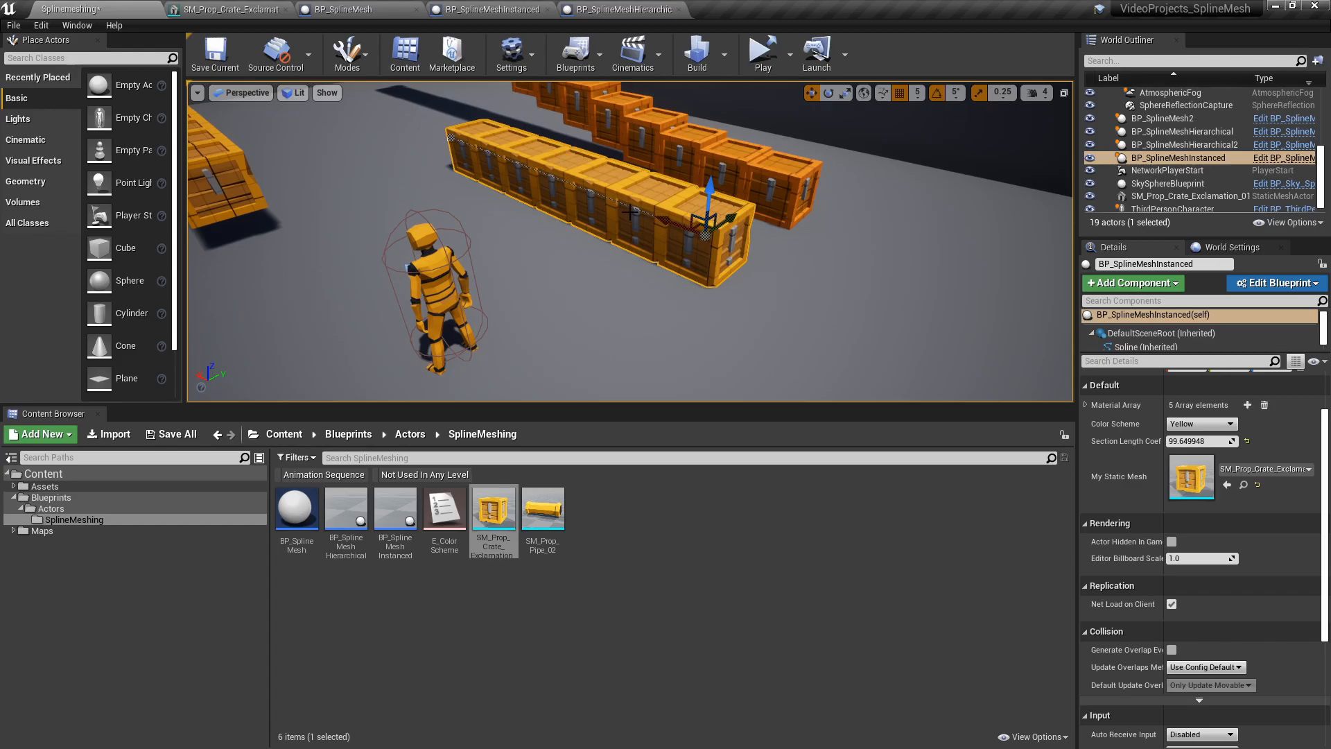
- Open BP_SplineMeshInstanced from the level and review its Construction Script, starting with the Set Static Mesh and section length logic
right_drag(630, 242, 444, 270)
click(492, 9)
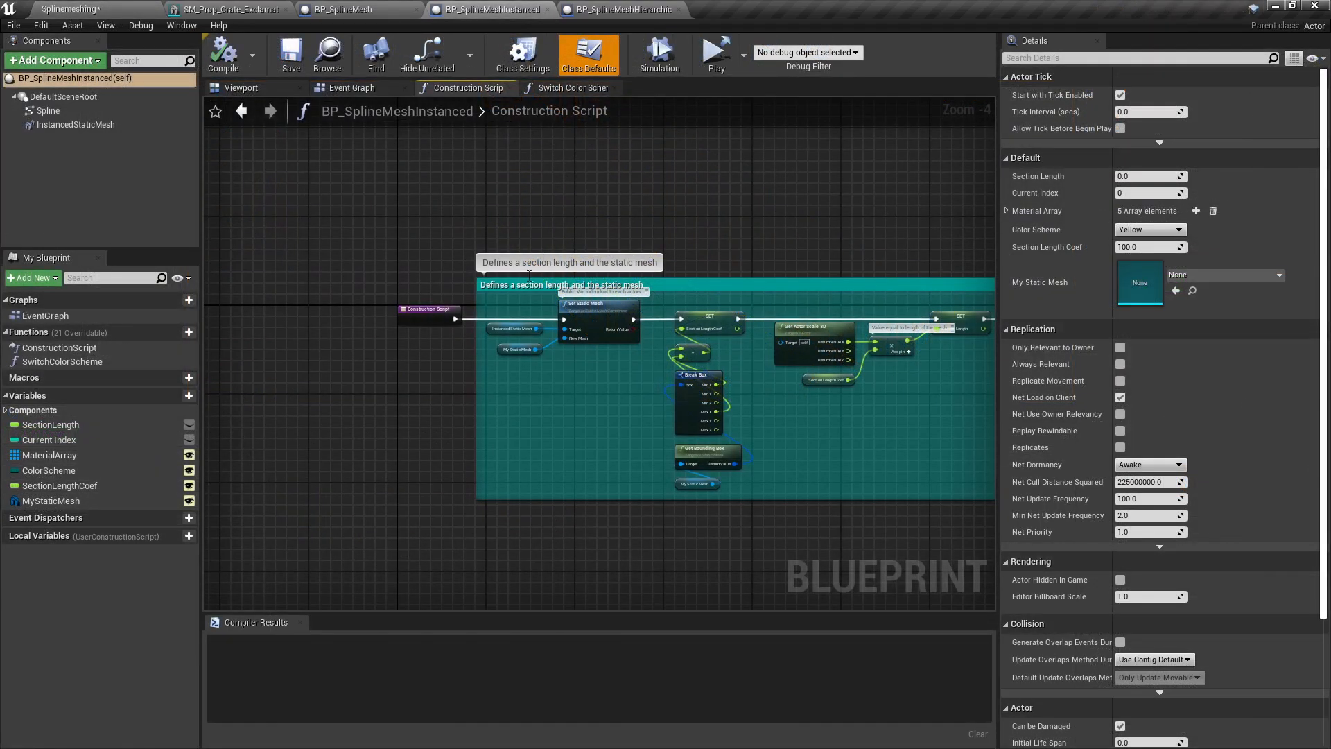
scroll(488, 352, up, 2)
right_drag(489, 353, 403, 359)
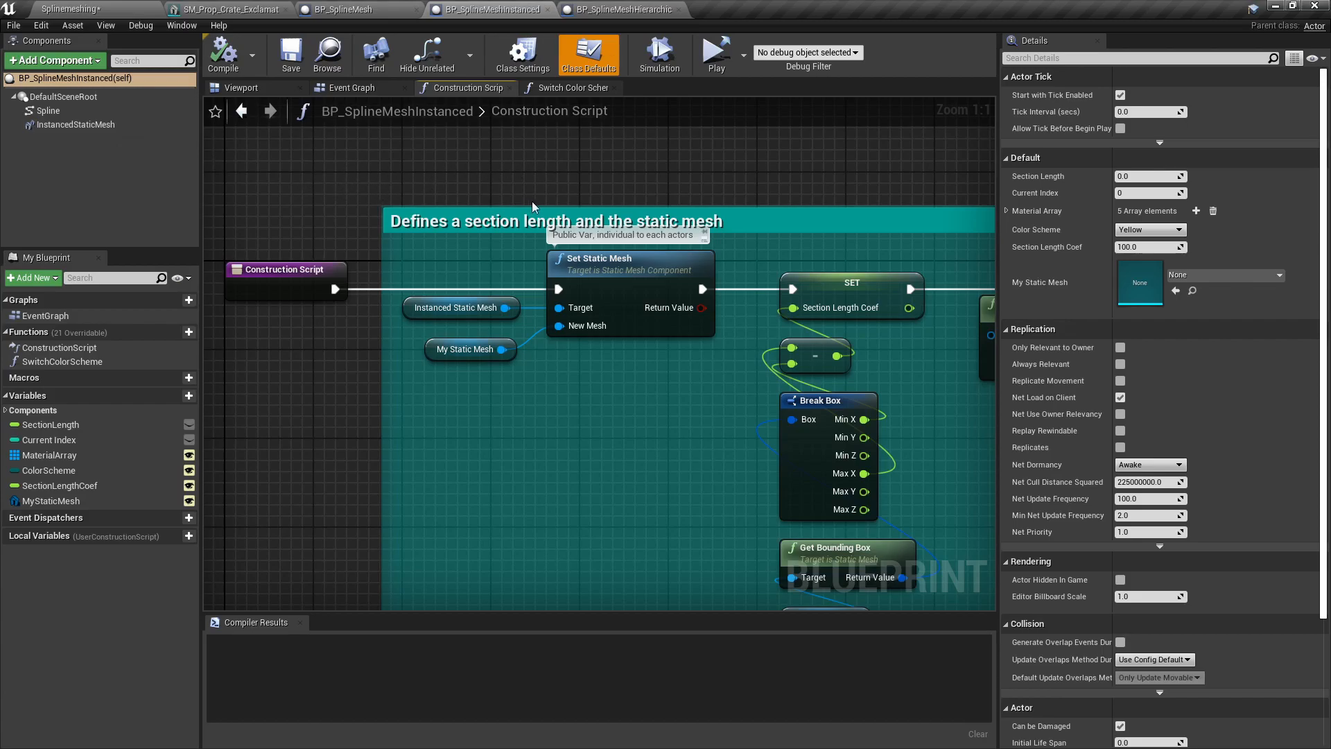
right_drag(835, 225, 477, 182)
scroll(541, 320, down, 4)
right_drag(817, 354, 414, 314)
right_drag(874, 382, 520, 364)
right_drag(936, 395, 659, 407)
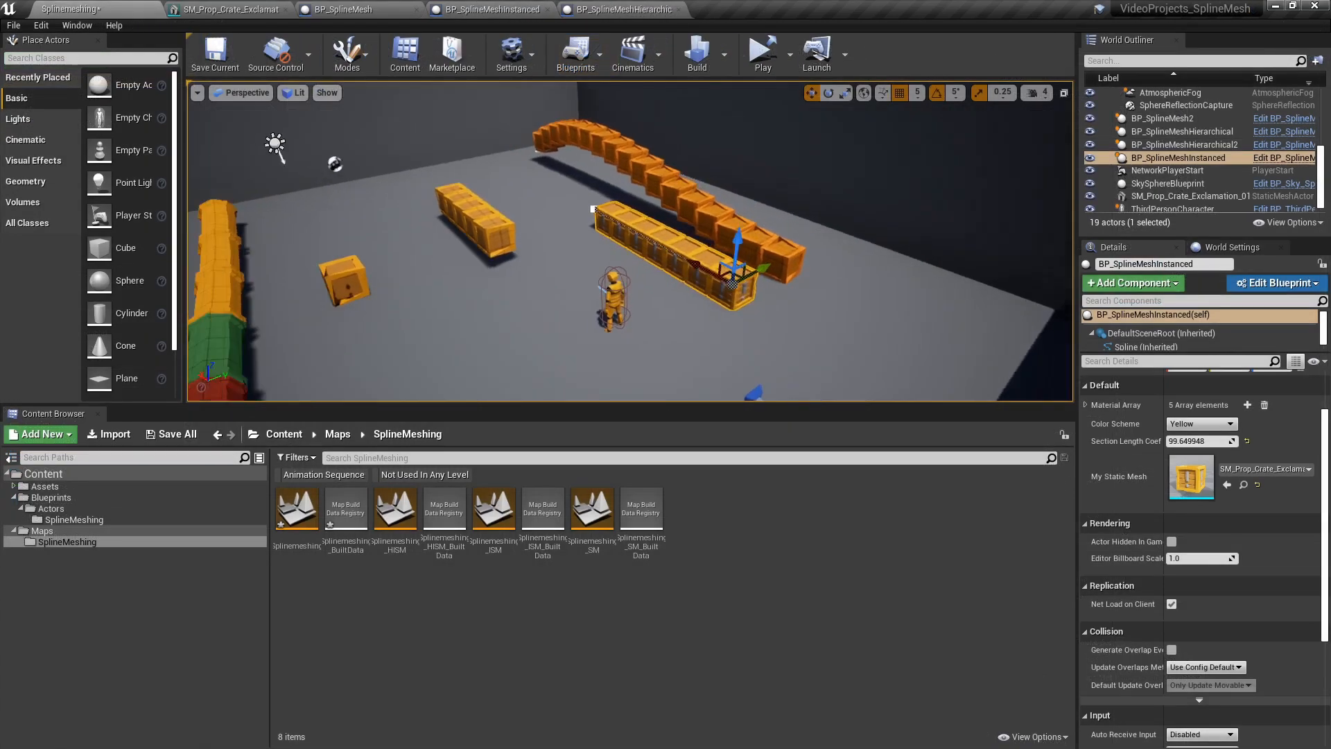
right_drag(277, 134, 277, 217)
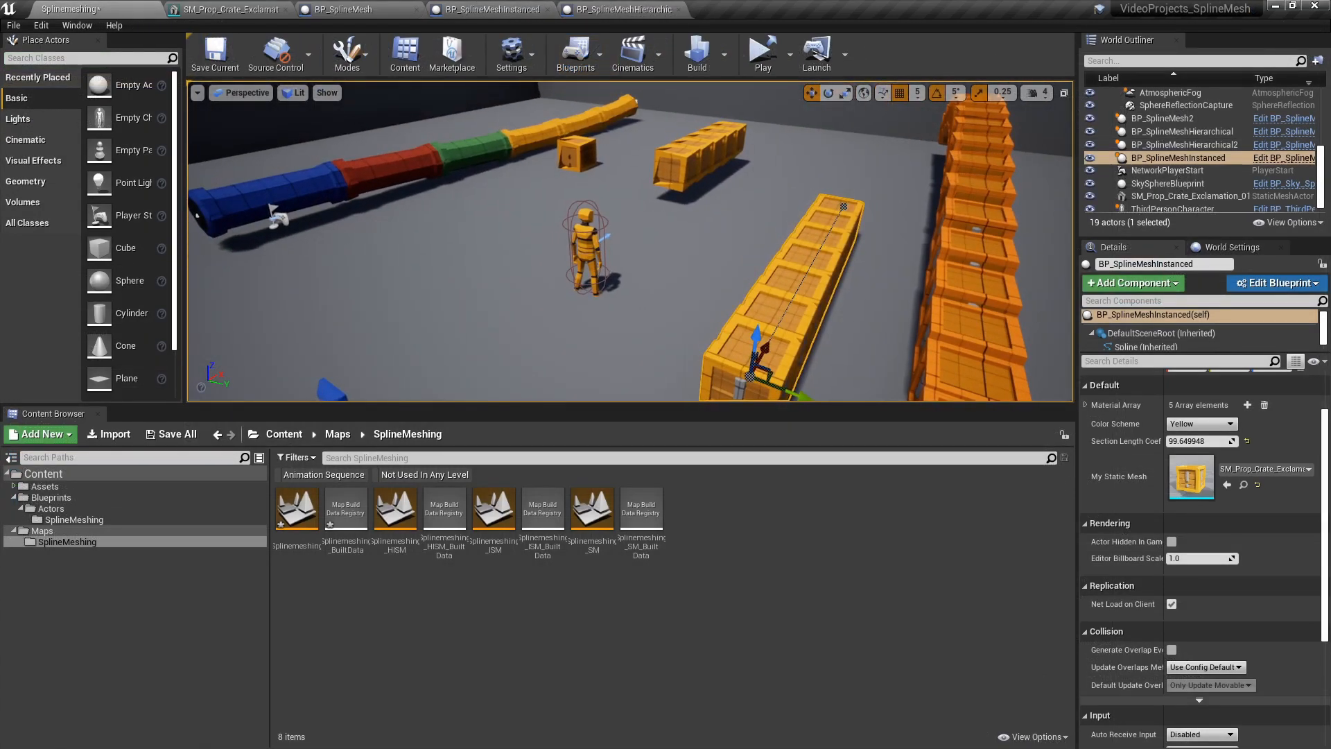
right_drag(630, 241, 604, 227)
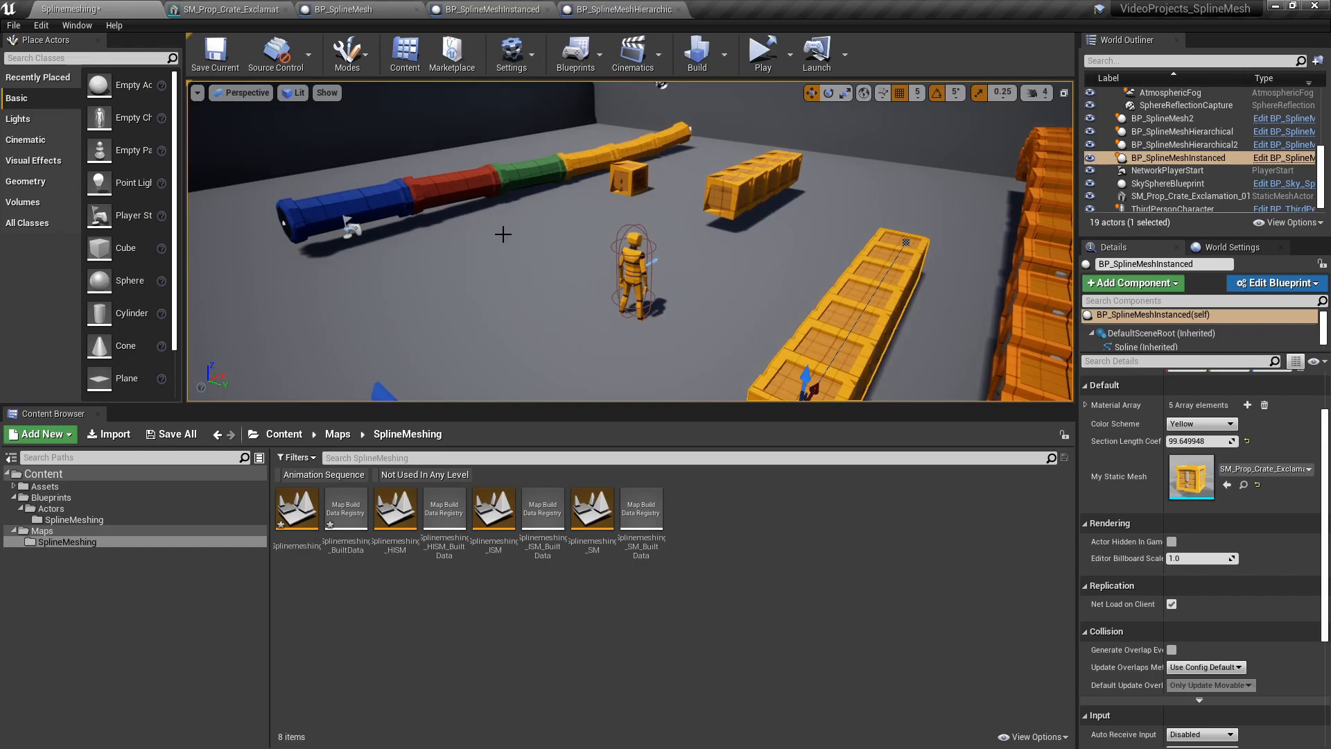
right_drag(550, 195, 735, 203)
right_drag(630, 241, 554, 191)
- Walk the character beside the multicolored crate row and show performance overlays with the console commands stat SceneRendering and stat unit
key(w)
key(w)
key(d)
key(s)
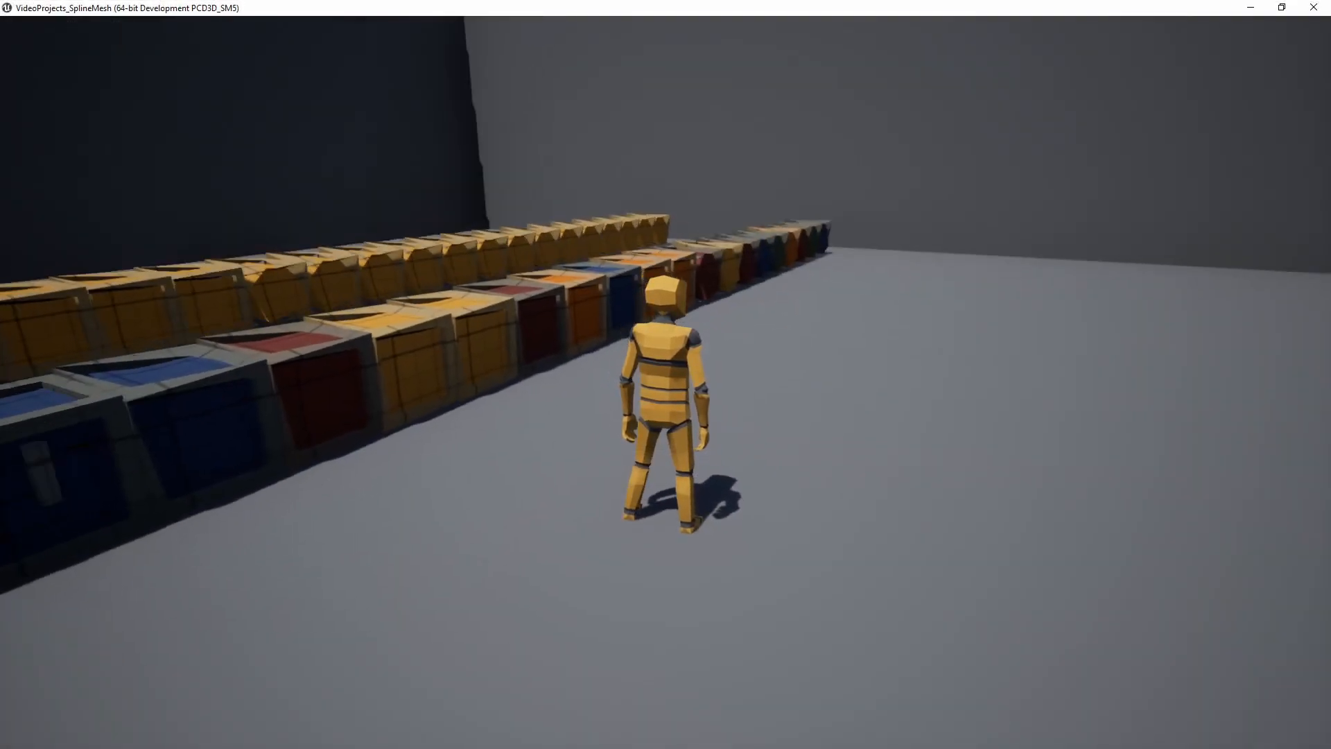
key(grave)
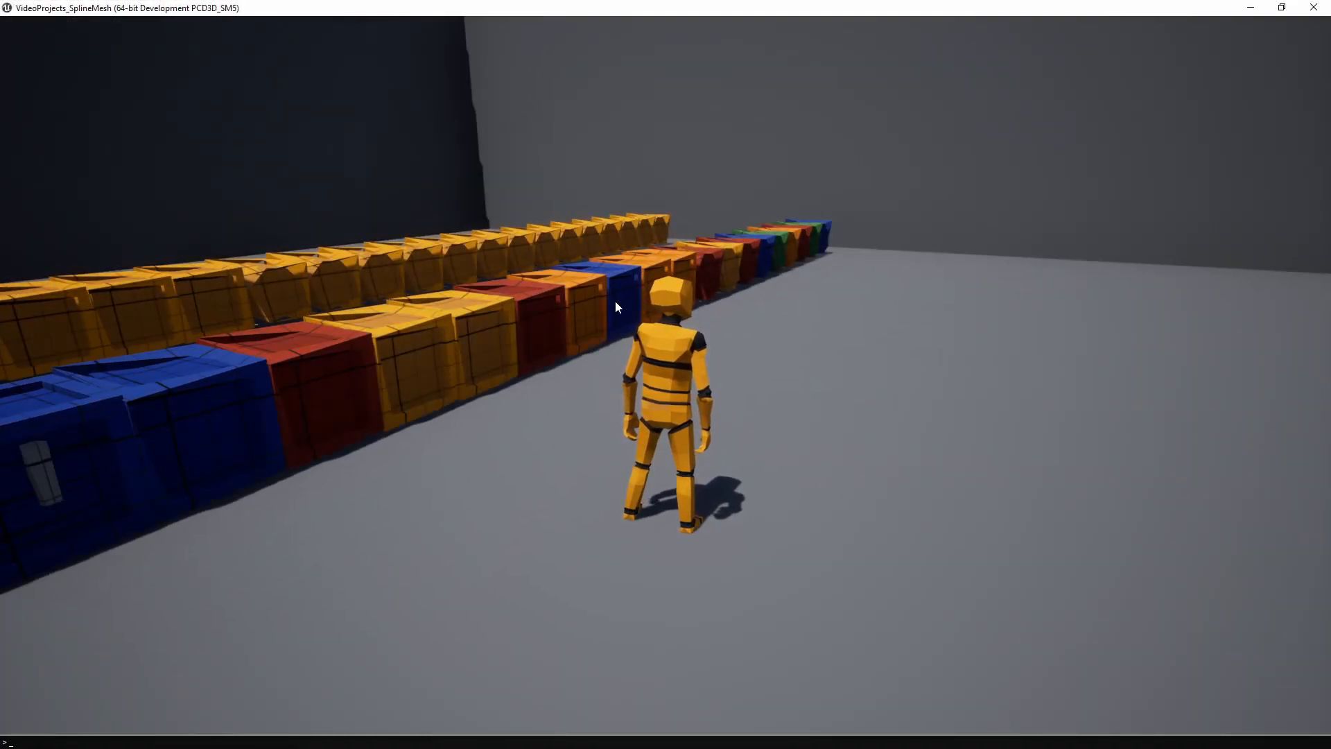
text(stat scene)
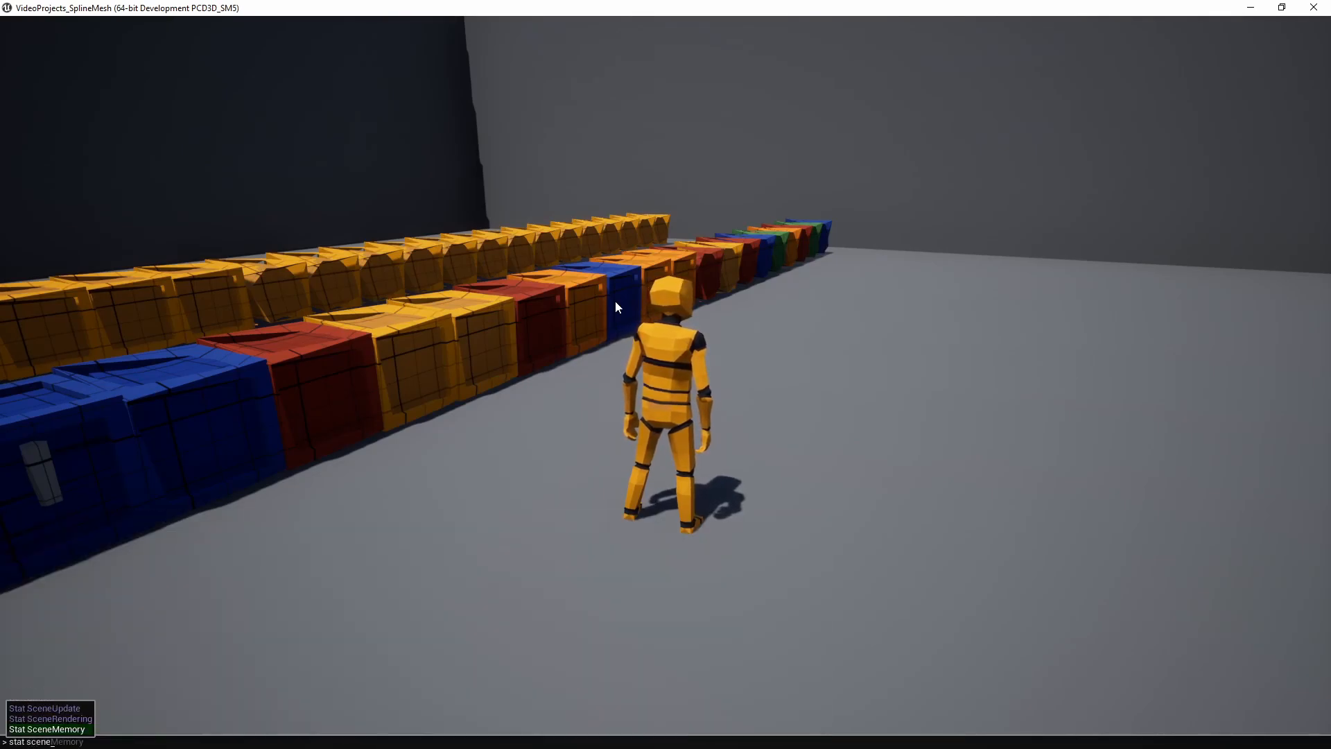
text(ring)
key(Return)
key(grave)
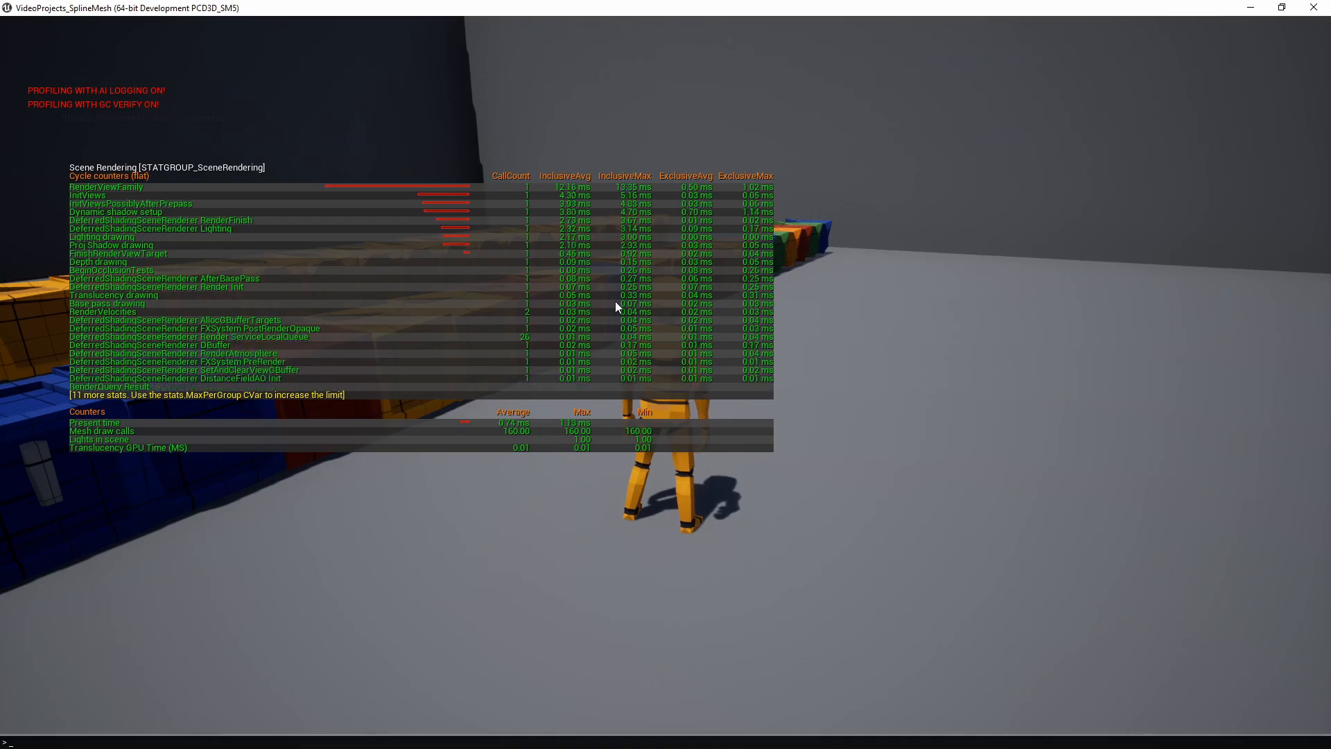
text(stat unit)
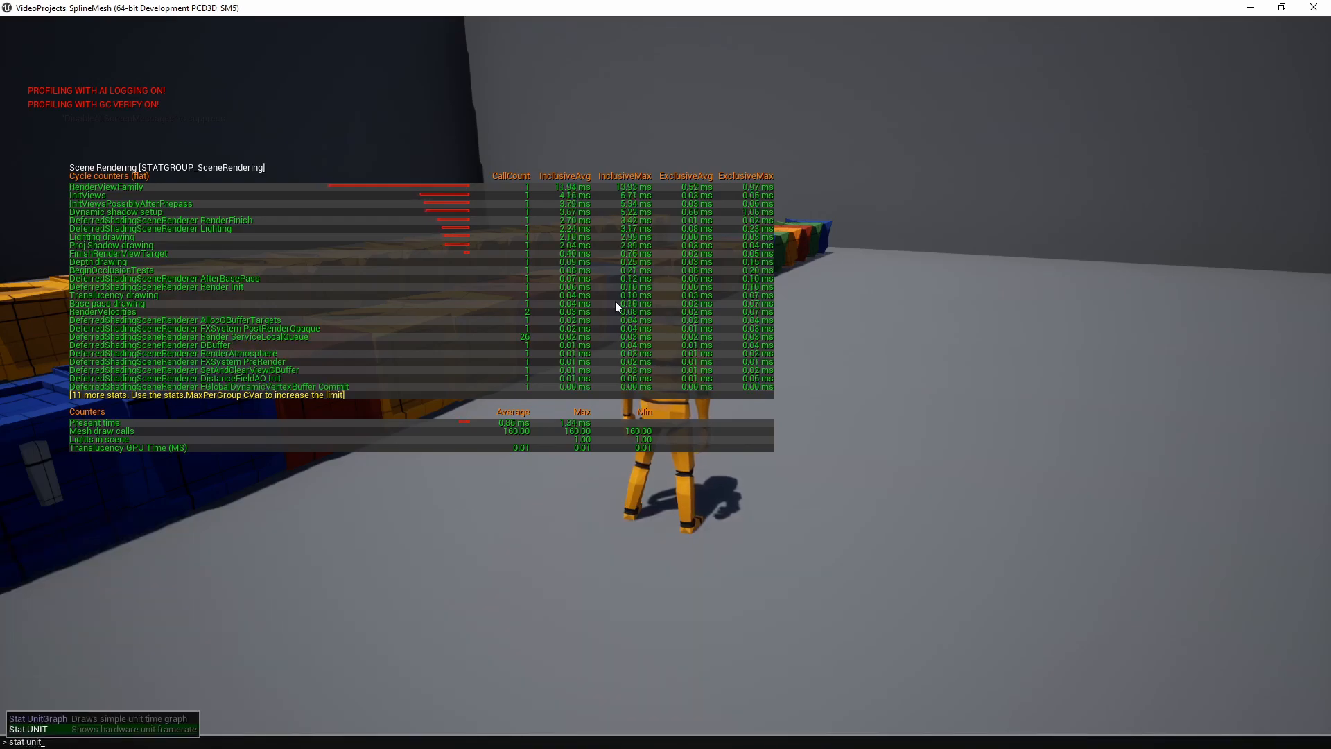
key(Return)
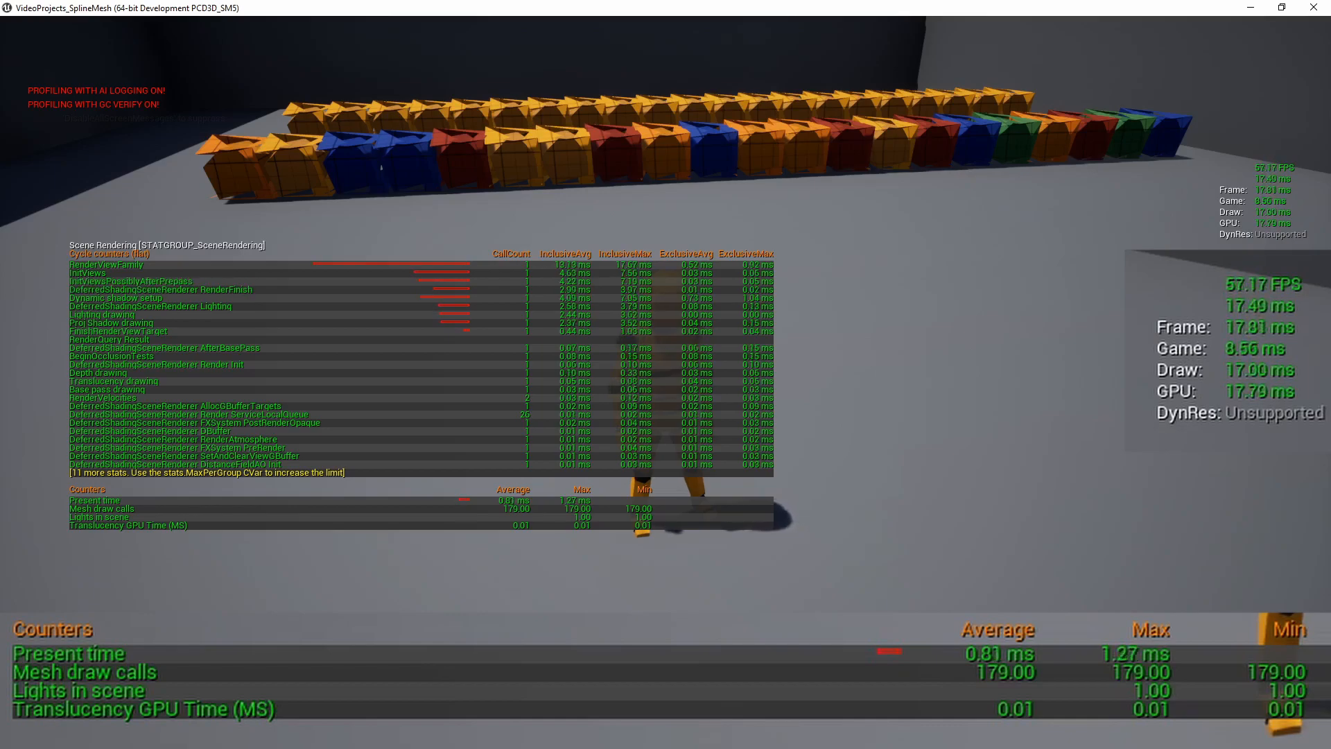
- Move the character sideways in front of the multicolored crate rows to check mesh draw calls and frame times
key(d)
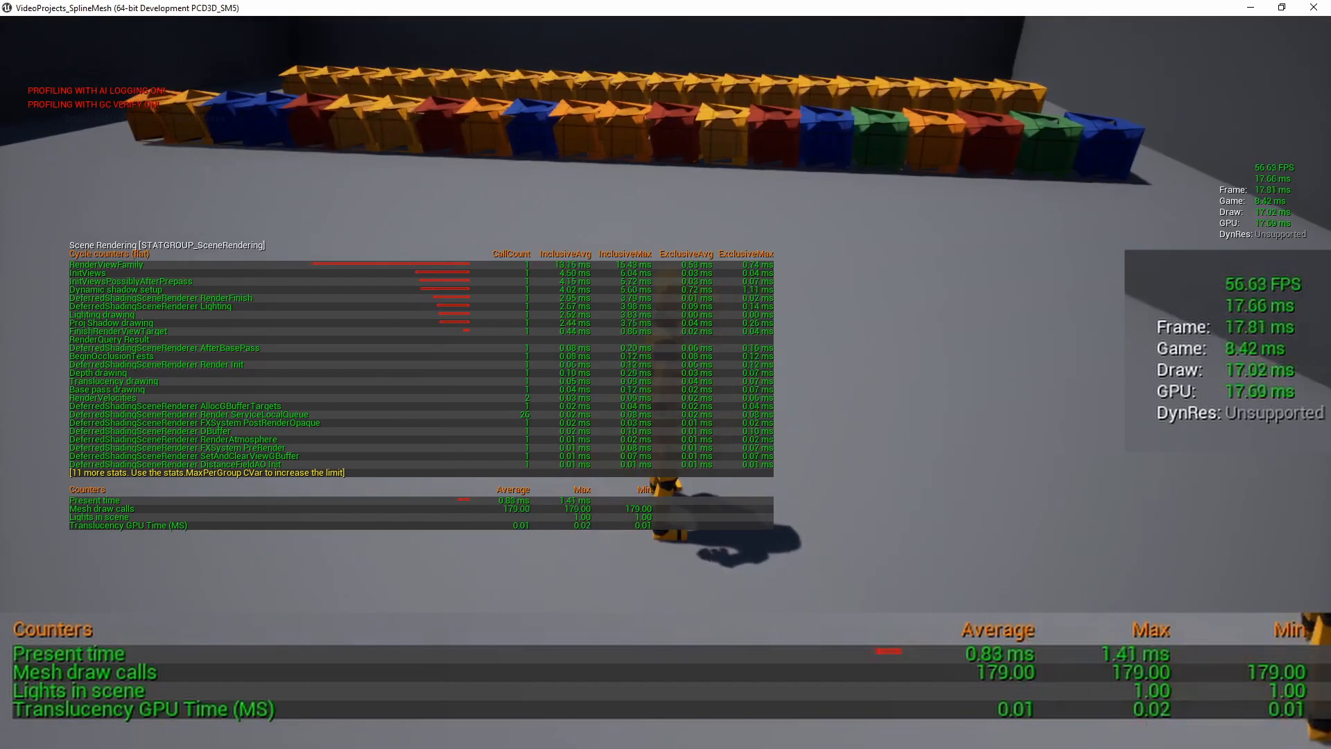
key(a)
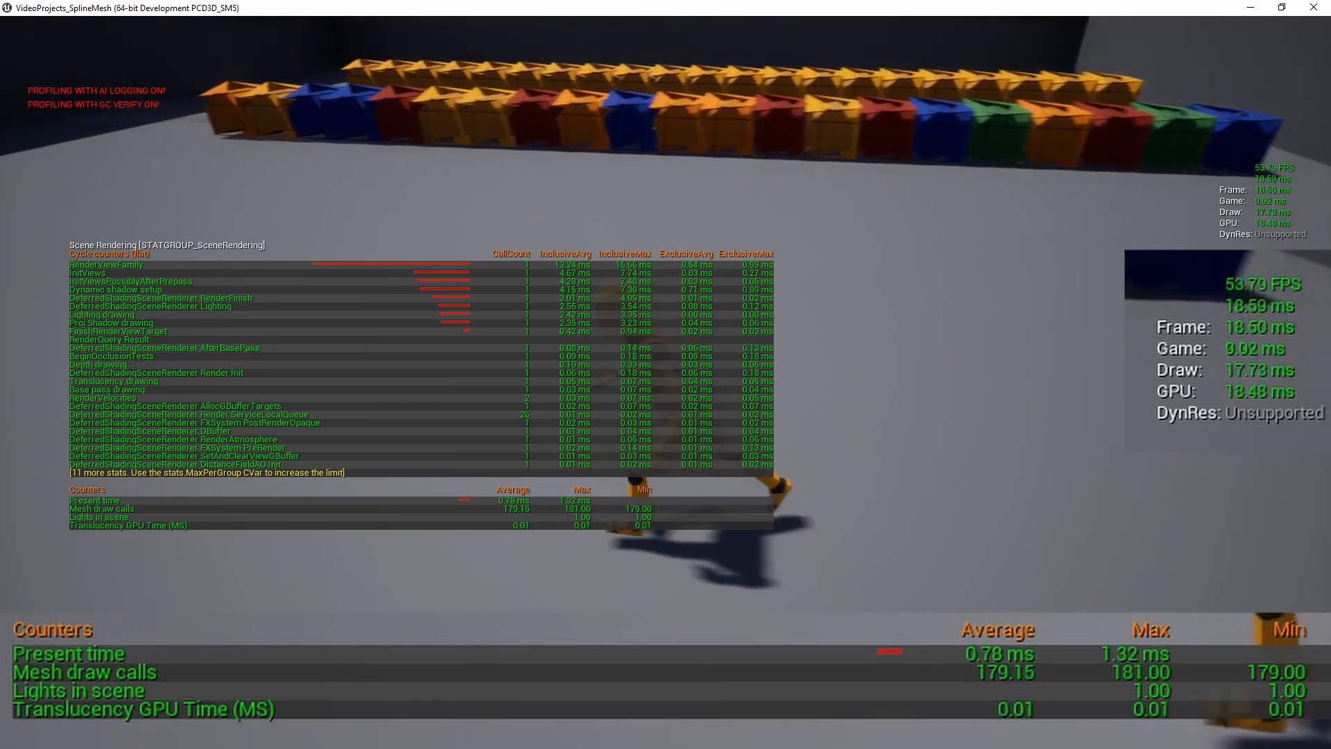
key(a)
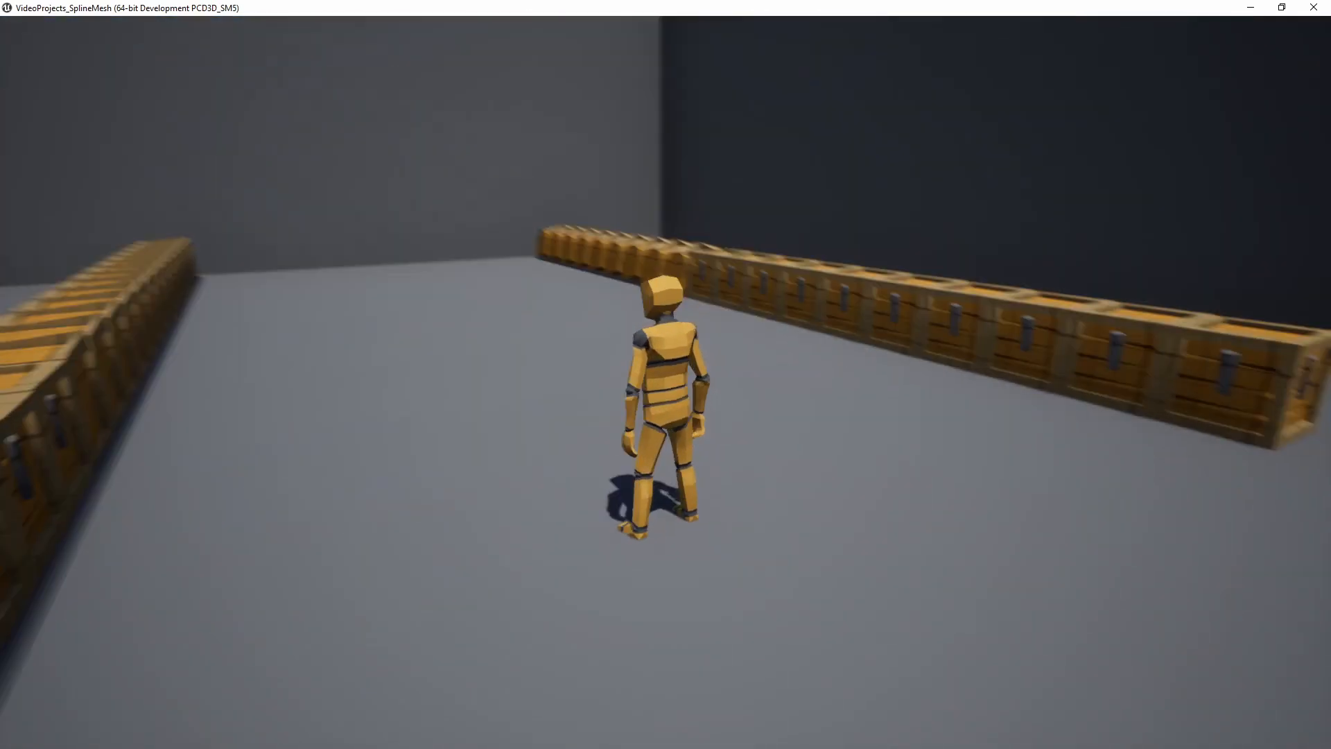
- Walk the character around the map with the two yellow crate rows and check its mesh draw calls and frame times
key(w)
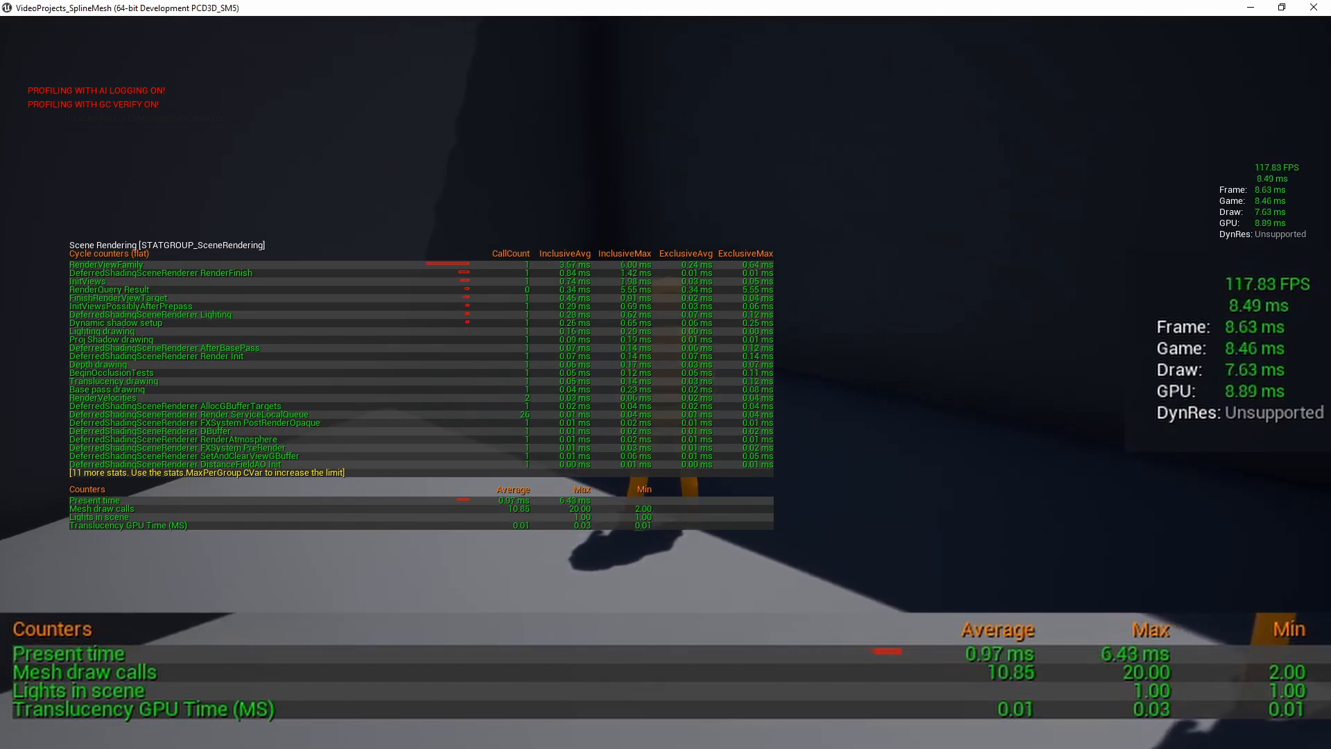
key(w)
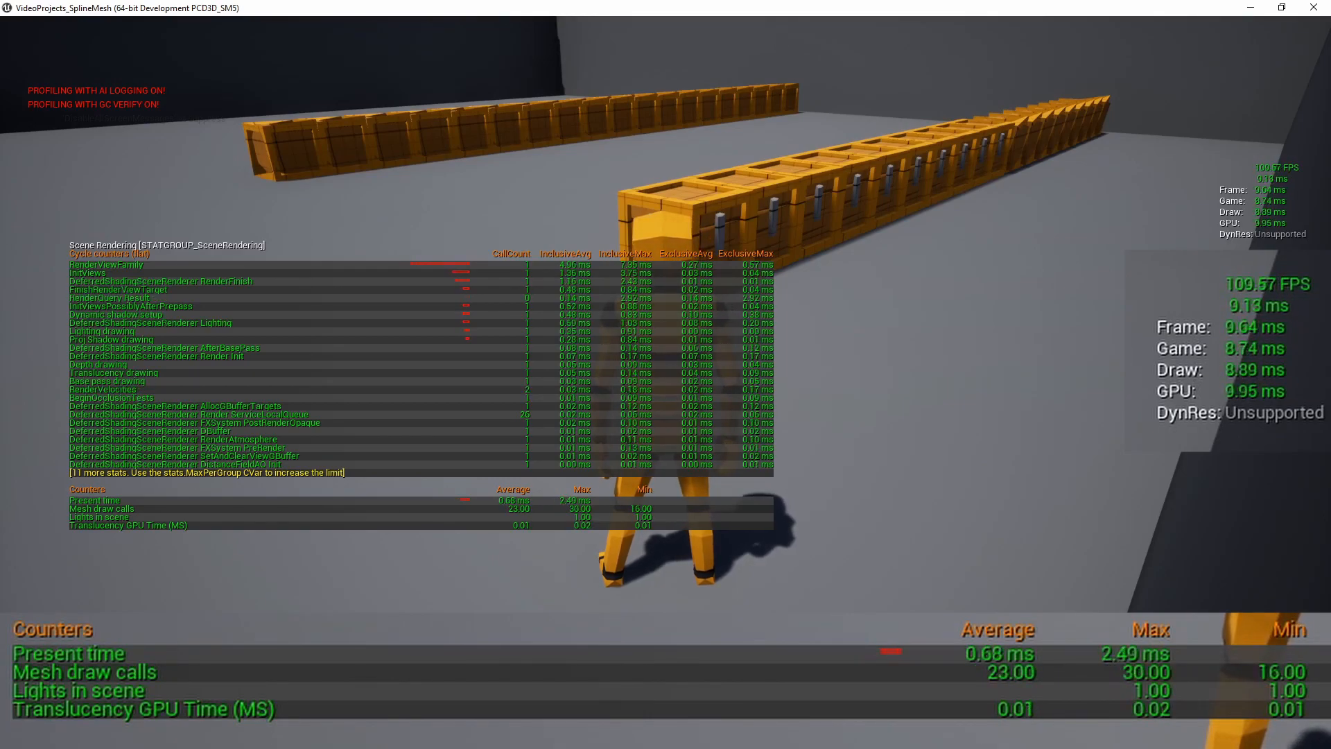
key(w)
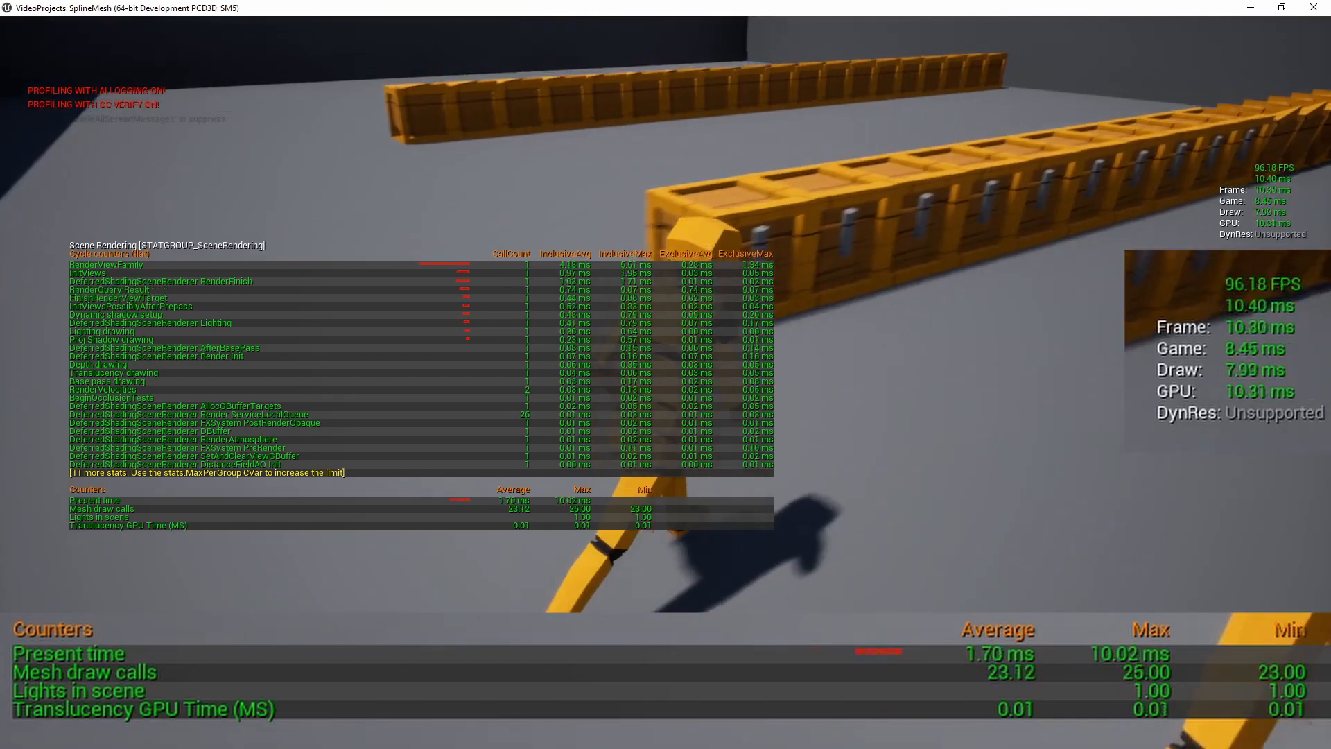
key(space)
key(w)
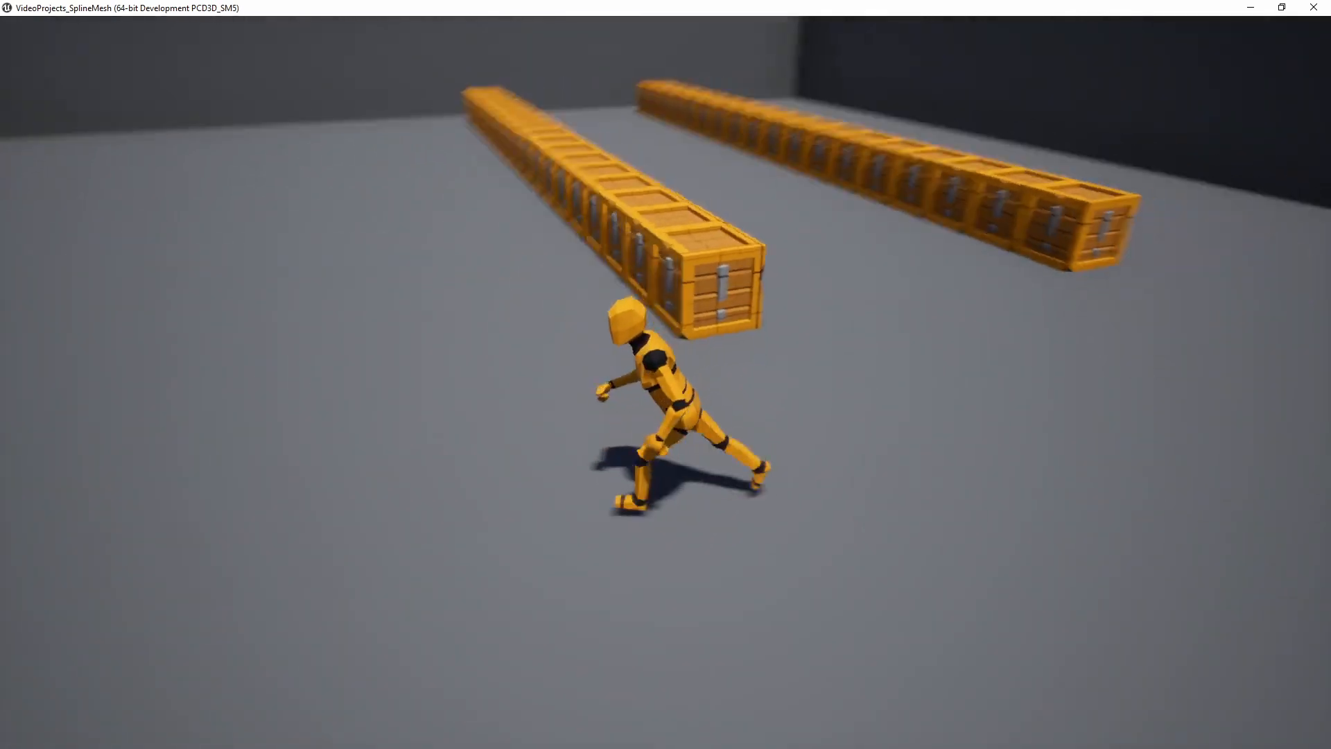
- Move the character away from the two yellow crate rows and turn on the scene rendering and unit stat overlays
key(w)
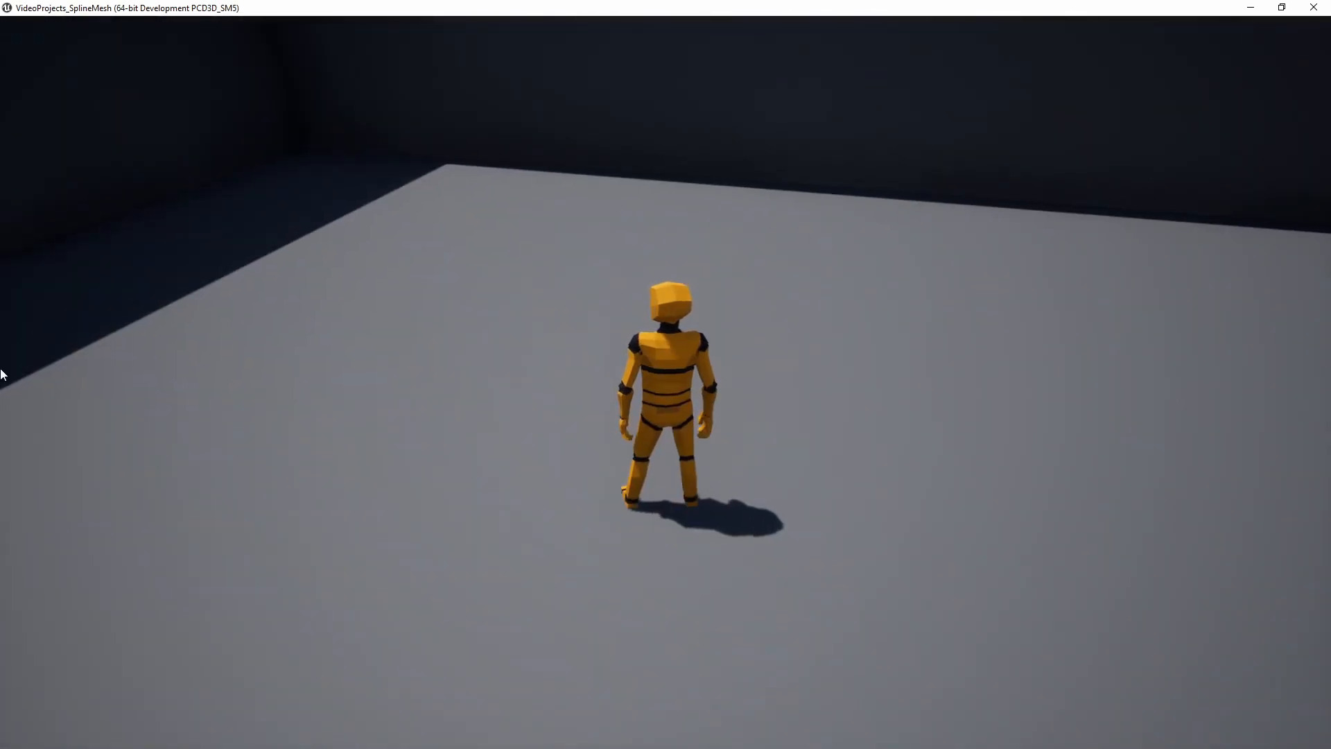
key(grave)
text(stat)
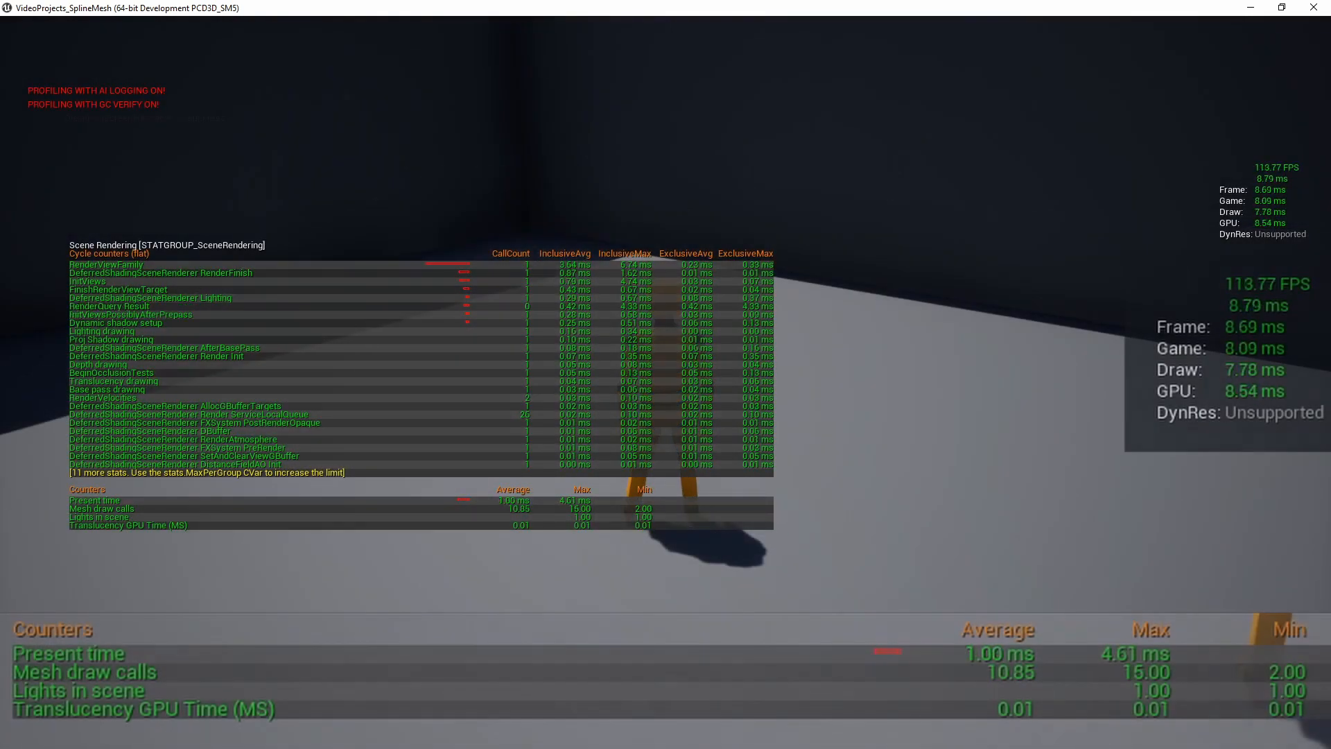
- Walk the character with the stat overlays on and compare mesh draw calls and frame times with the two yellow crate rows in view
key(w)
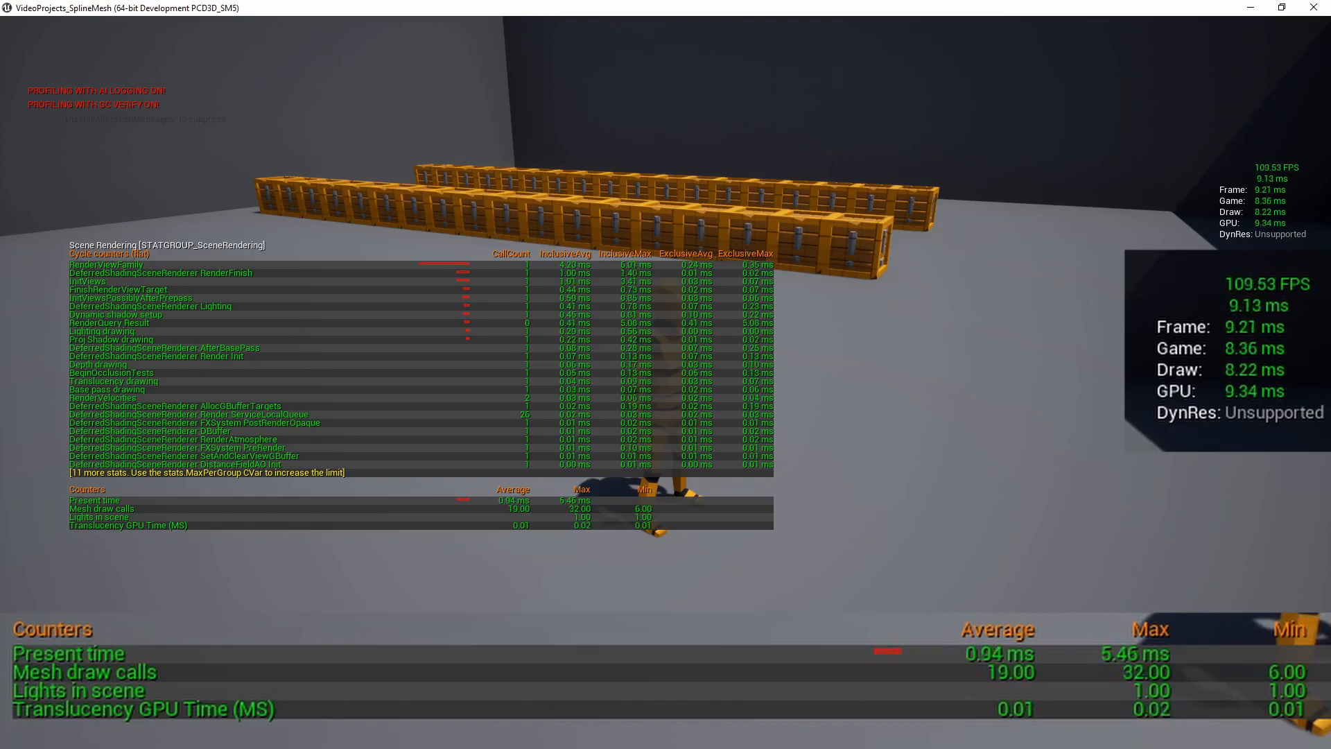
key(w)
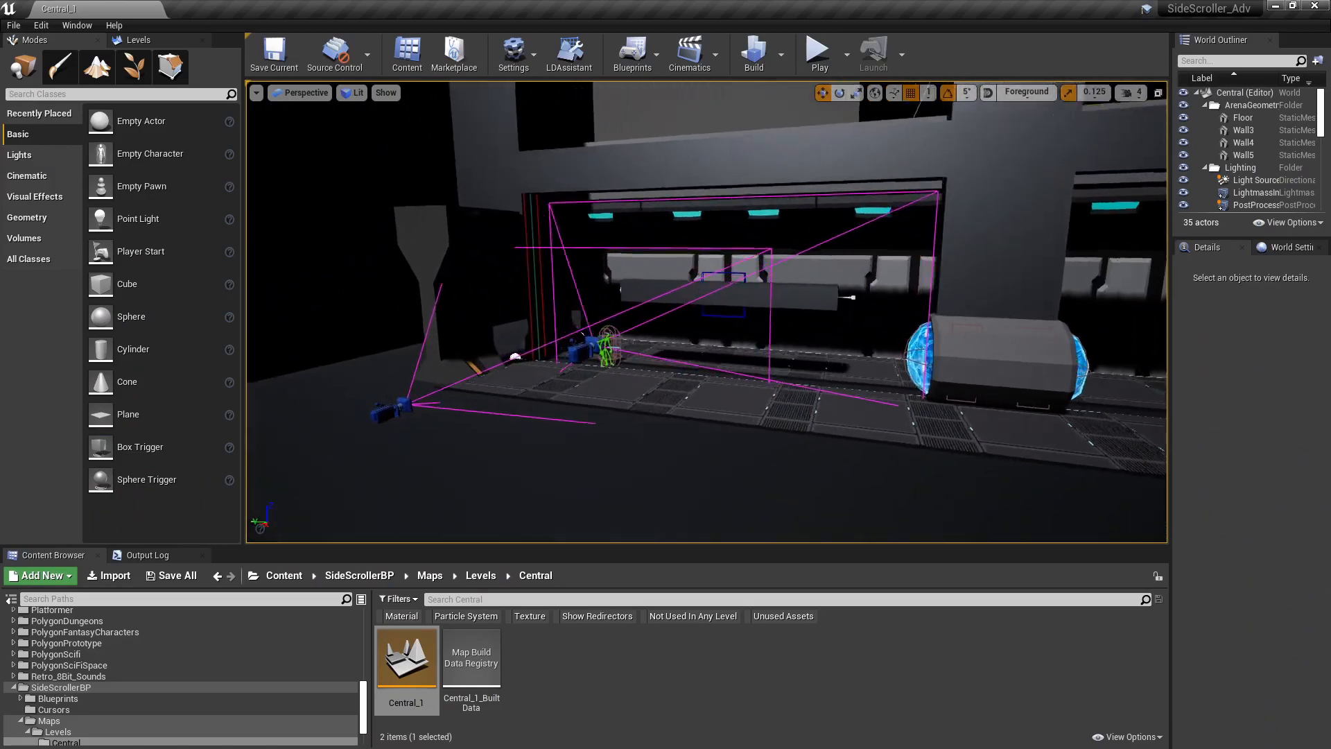
- Select the front floor spline actor BP_SplineHierarchical_Backgrounds4 in the Central_1 level and widen the area showing its details
right_drag(708, 312, 870, 405)
key(d)
key(w)
key(s)
key(s)
key(s)
key(w)
click(712, 344)
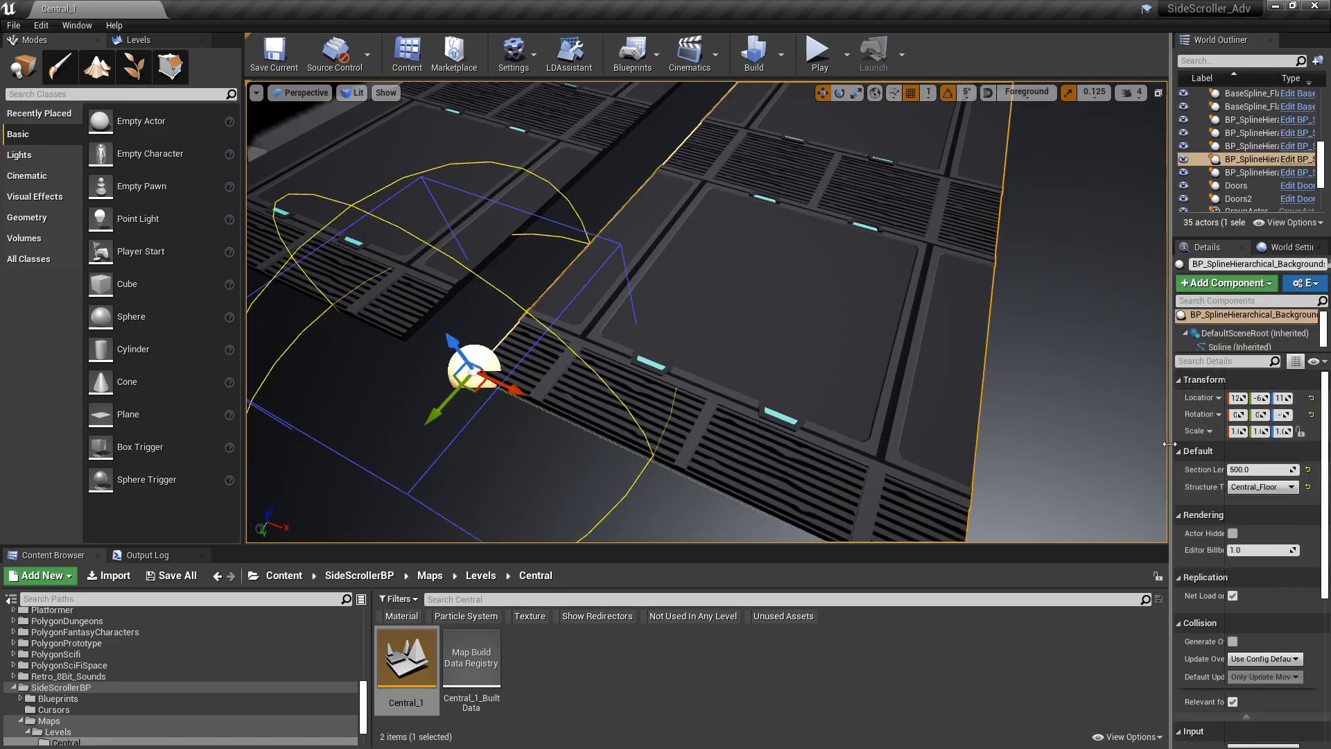
drag(1170, 444, 1017, 444)
- Switch the selected floor spline's Structure Type to Central_Wall, view the wall, and return it to Central_Floor
click(1171, 487)
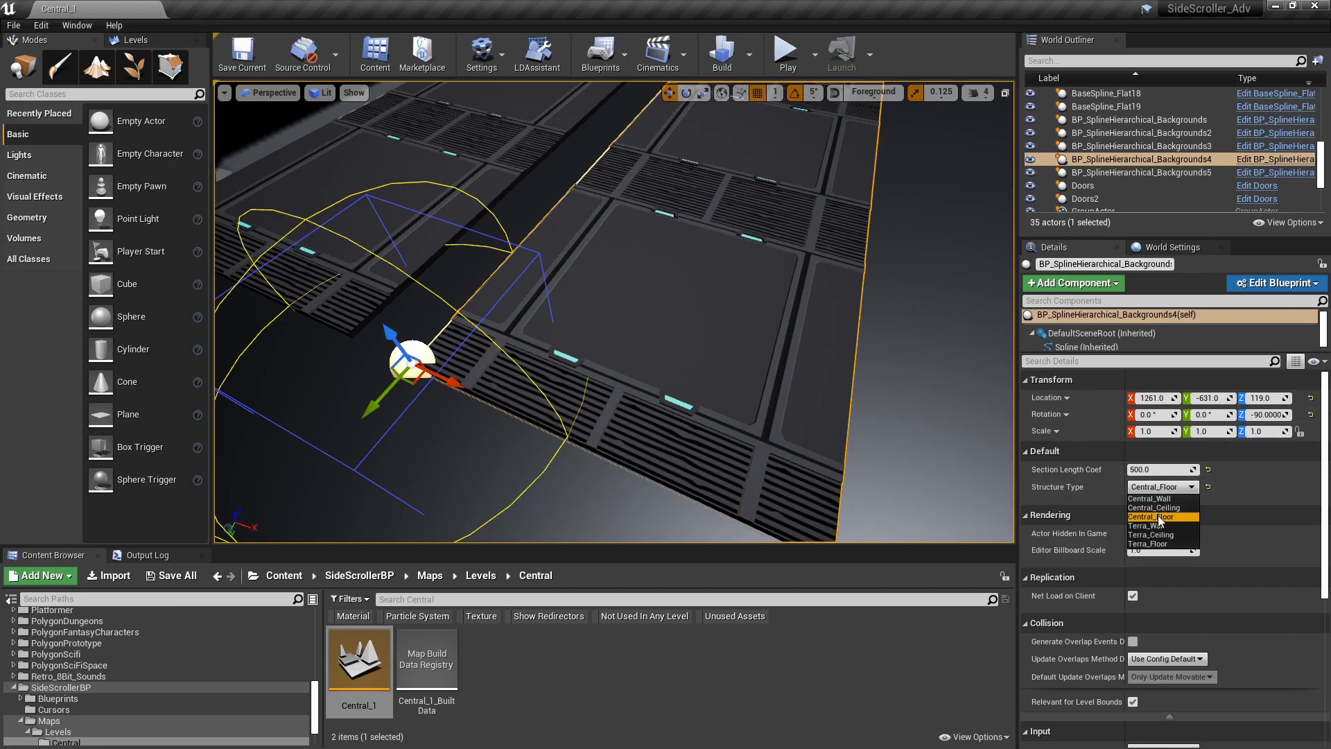
click(1164, 502)
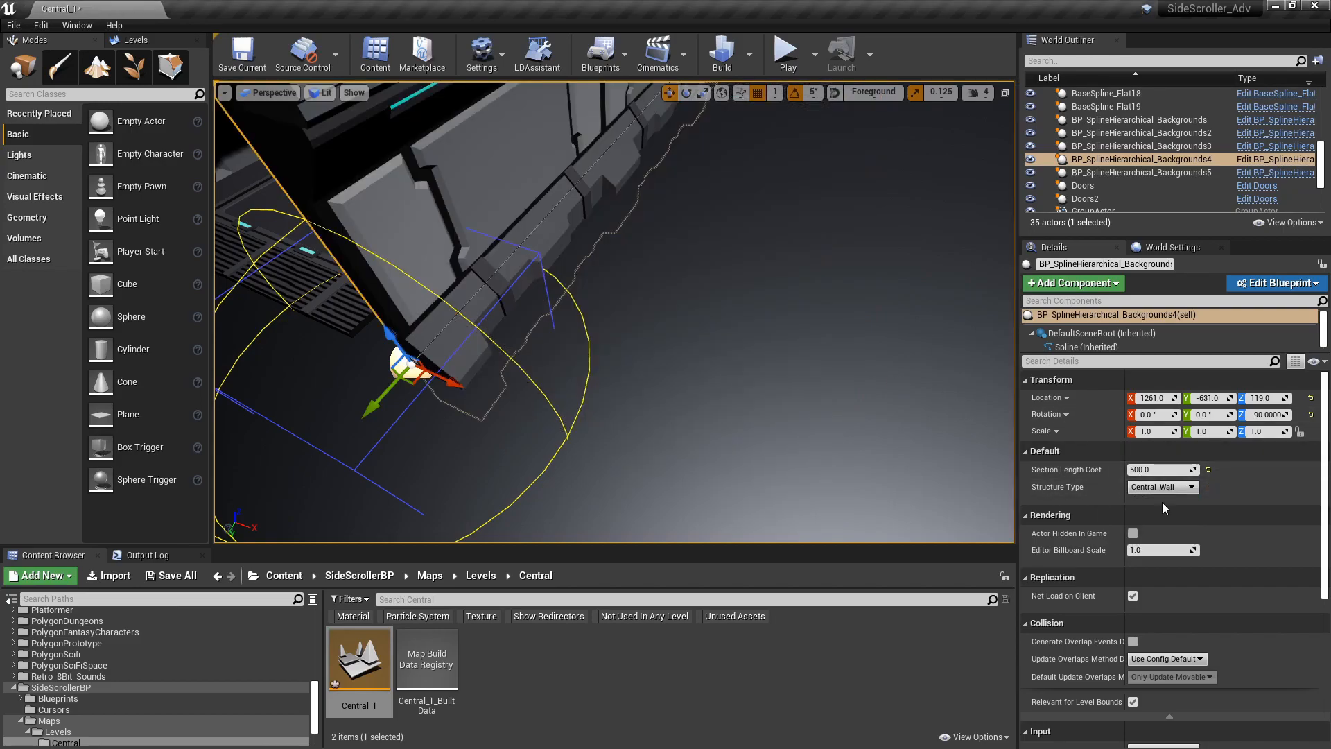
right_drag(808, 298, 860, 267)
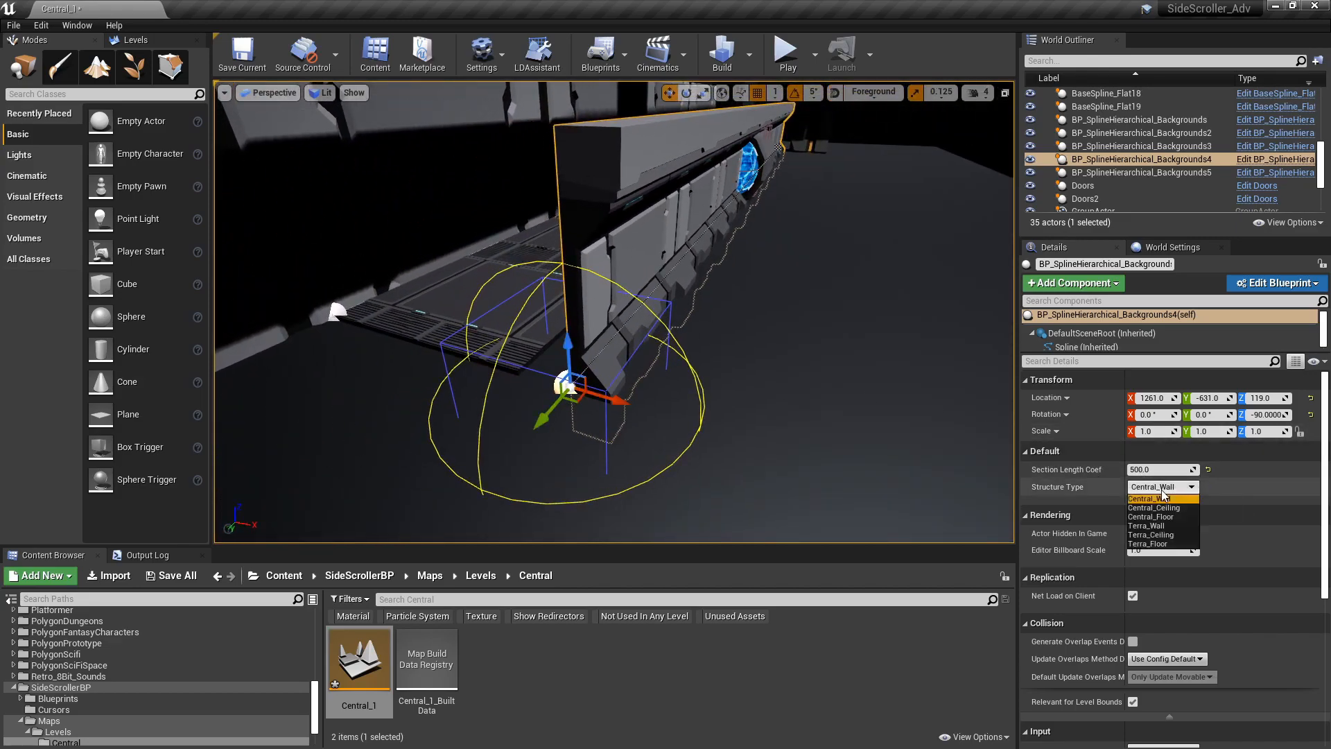
click(1161, 517)
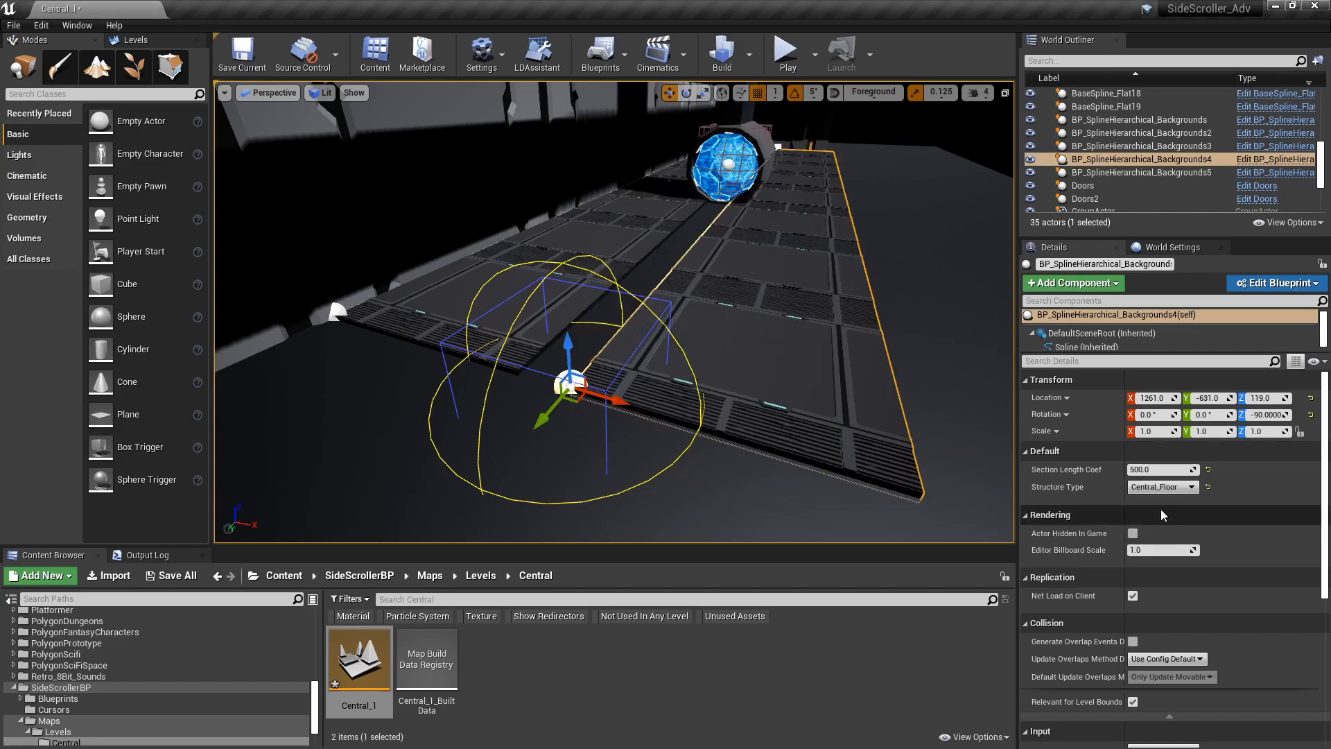
- Preview the same spline actor with the Central_Ceiling structure type and set it back to Central_Floor
click(1163, 488)
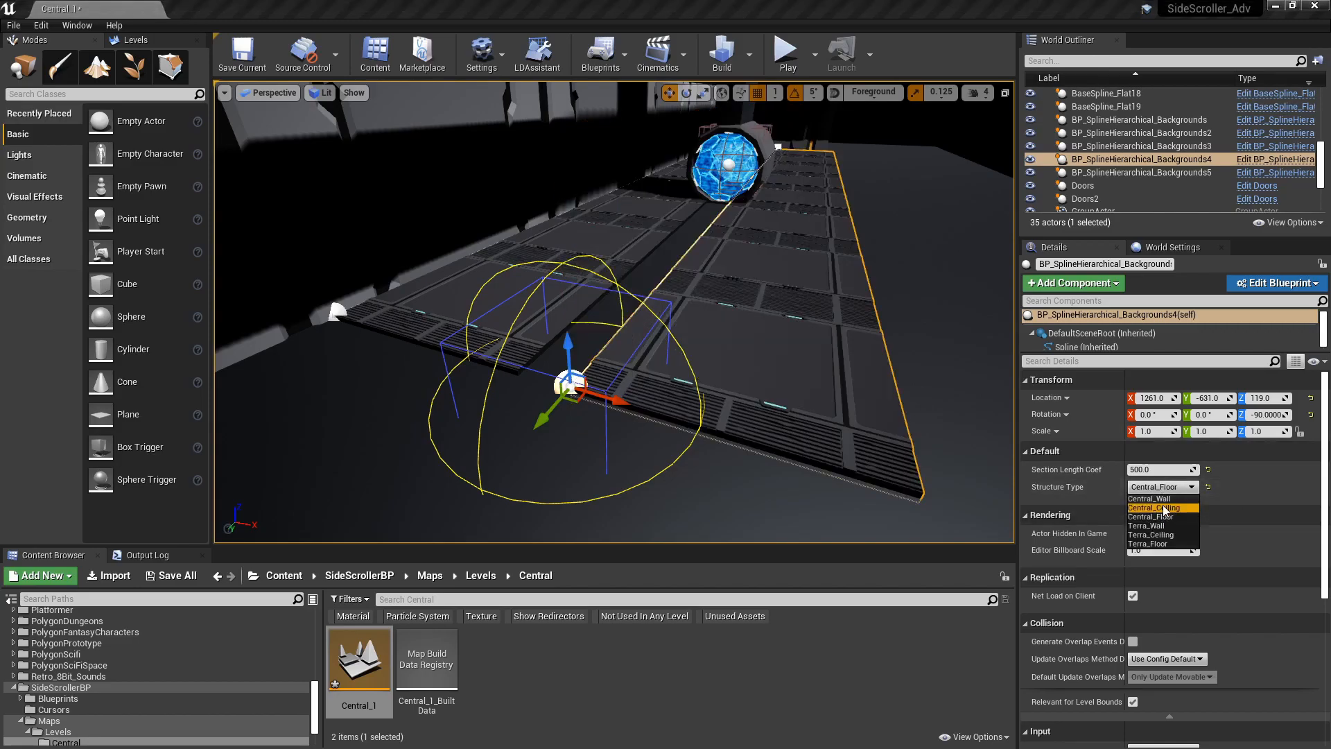
click(1154, 508)
right_drag(817, 304, 714, 237)
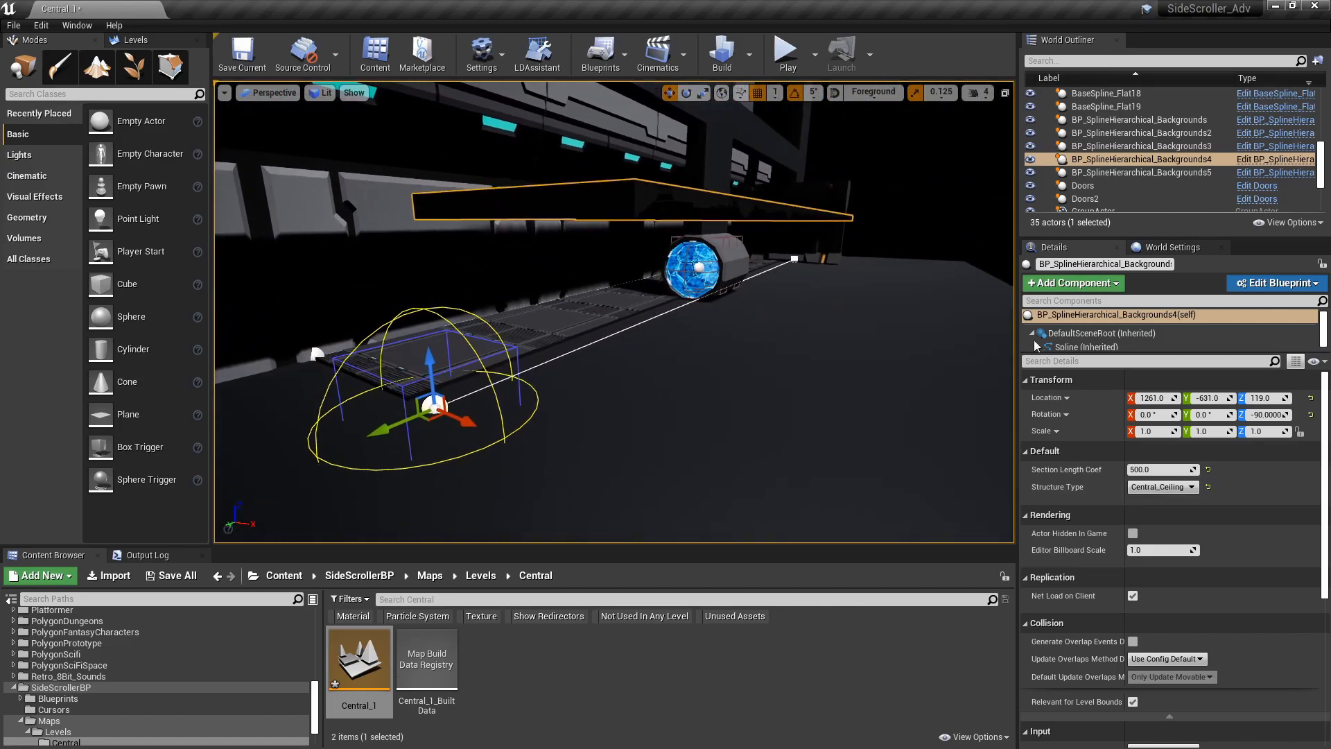
click(1179, 488)
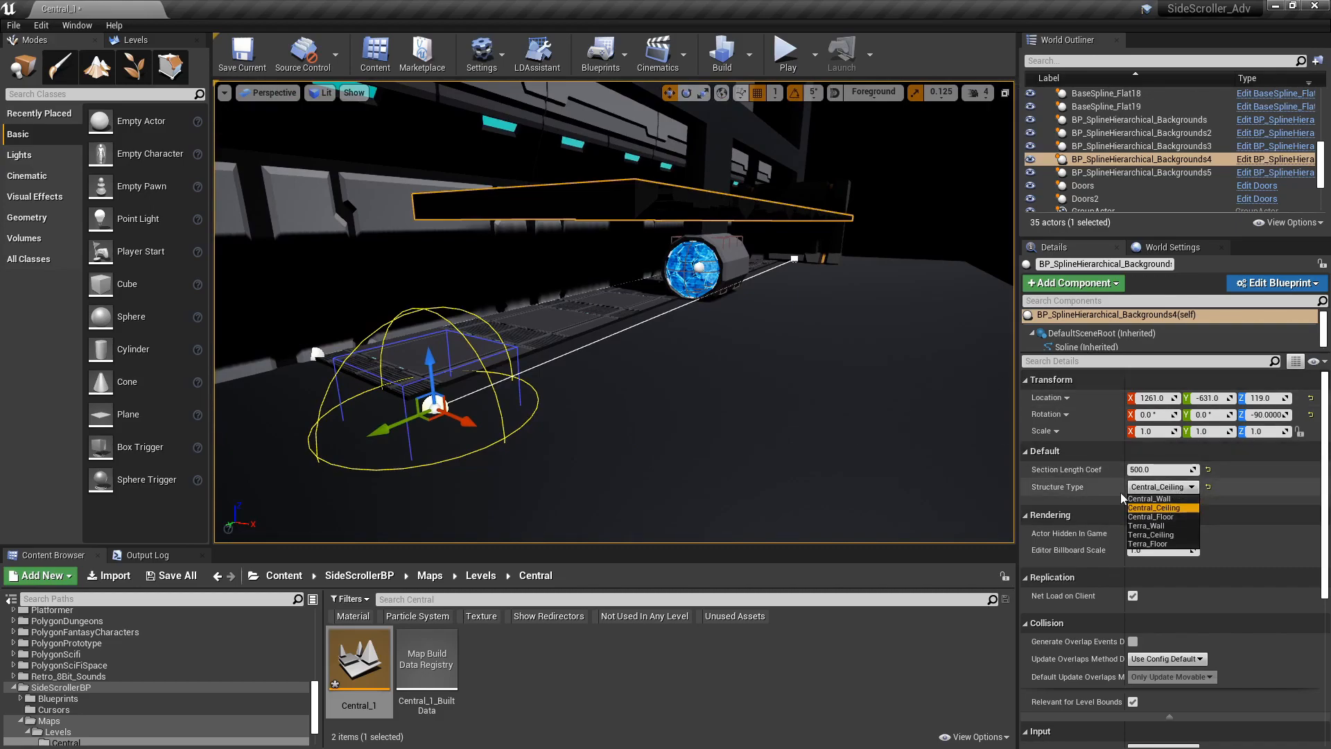
click(1152, 518)
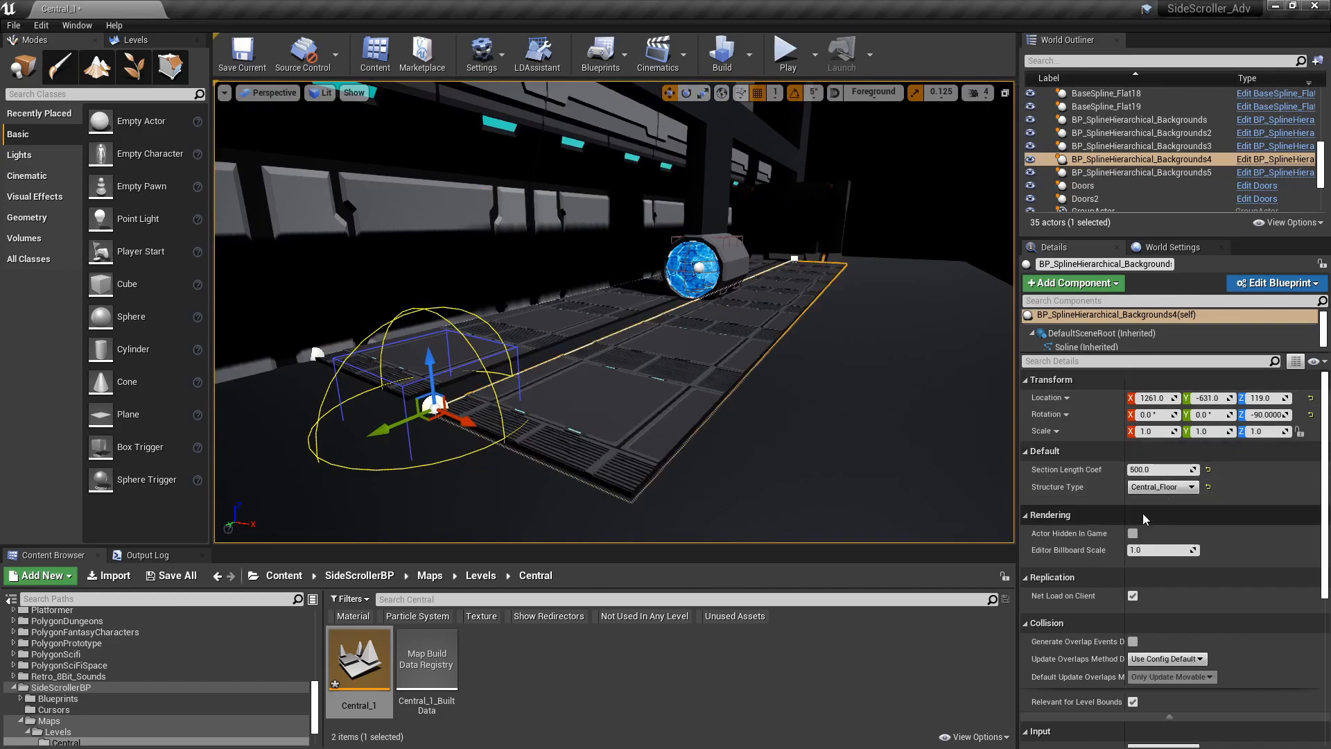
- Duplicate the floor spline actor with a slight shift to X 1245 and set the copy's Structure Type to Central_Wall
alt+drag(466, 426, 460, 424)
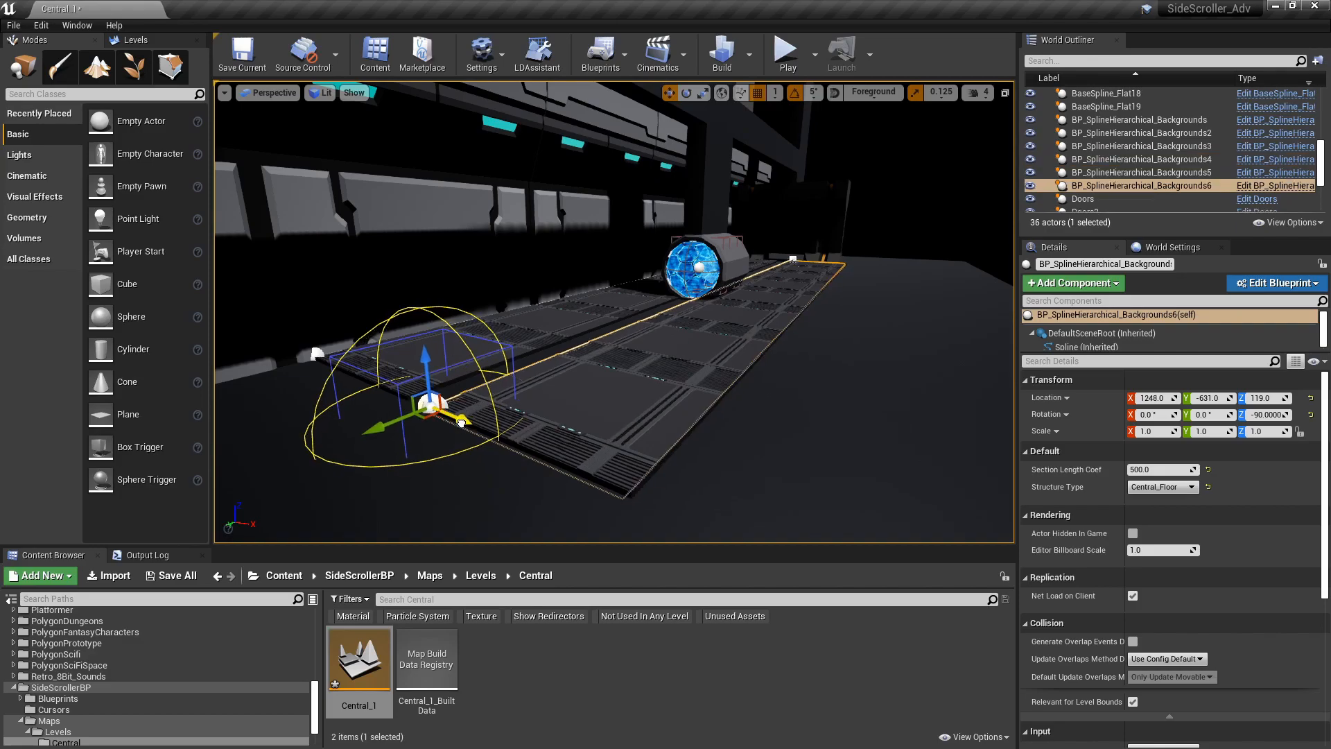
click(1172, 488)
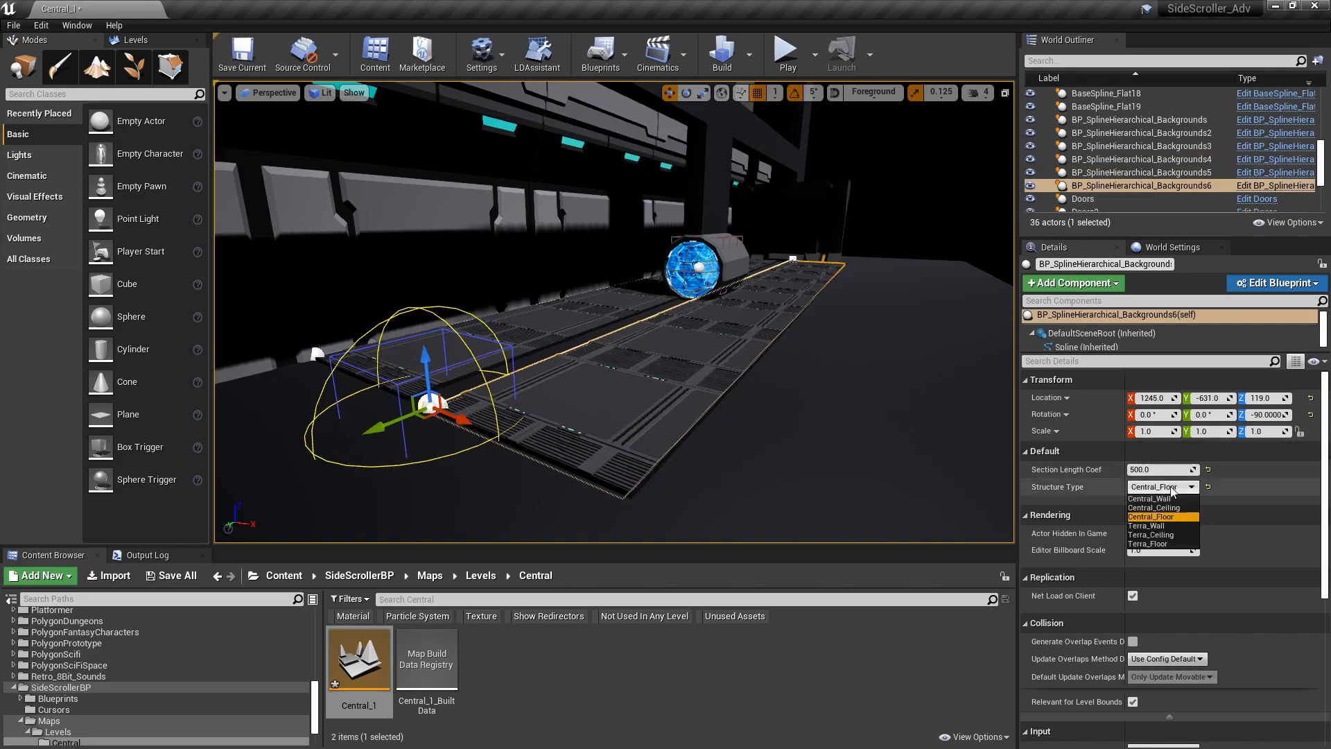
click(1167, 500)
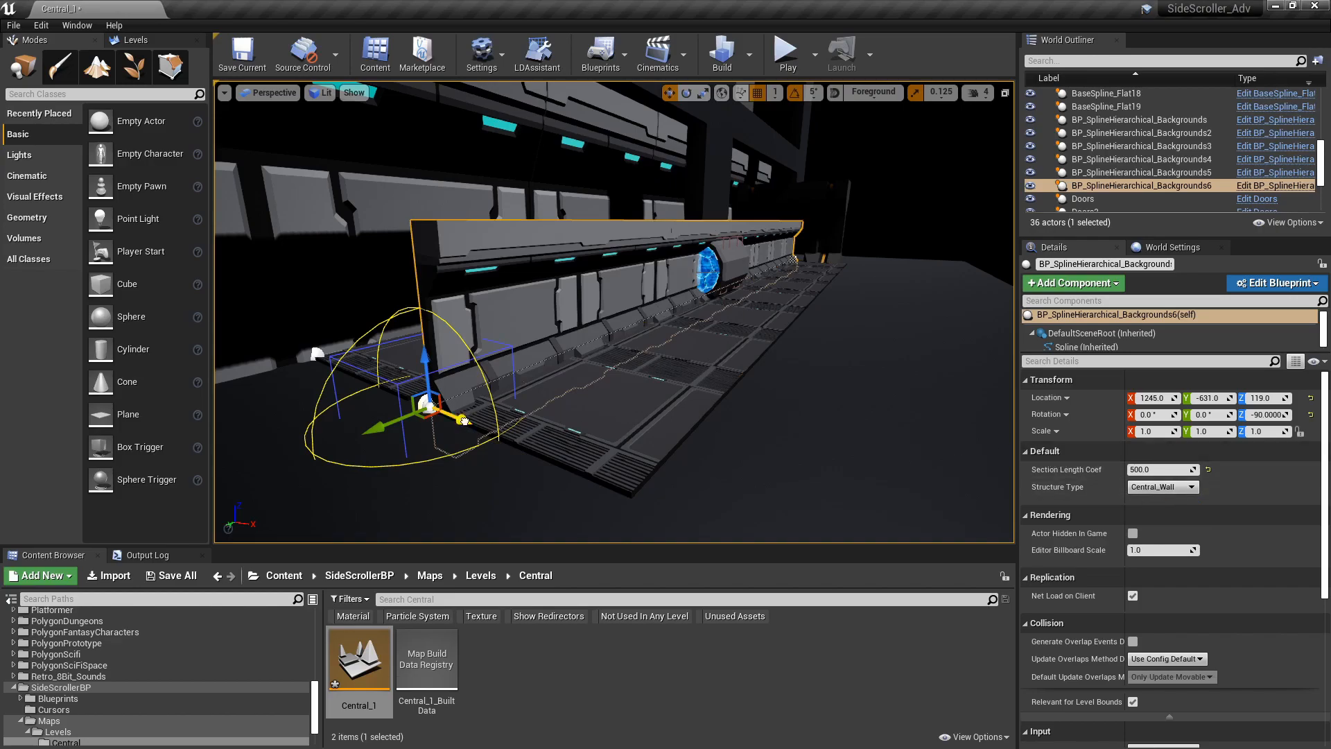
- Duplicate the wall spline actor to X 1253, set the copy's Structure Type to Central_Ceiling, and inspect the assembled corridor
alt+drag(463, 420, 467, 423)
click(1153, 487)
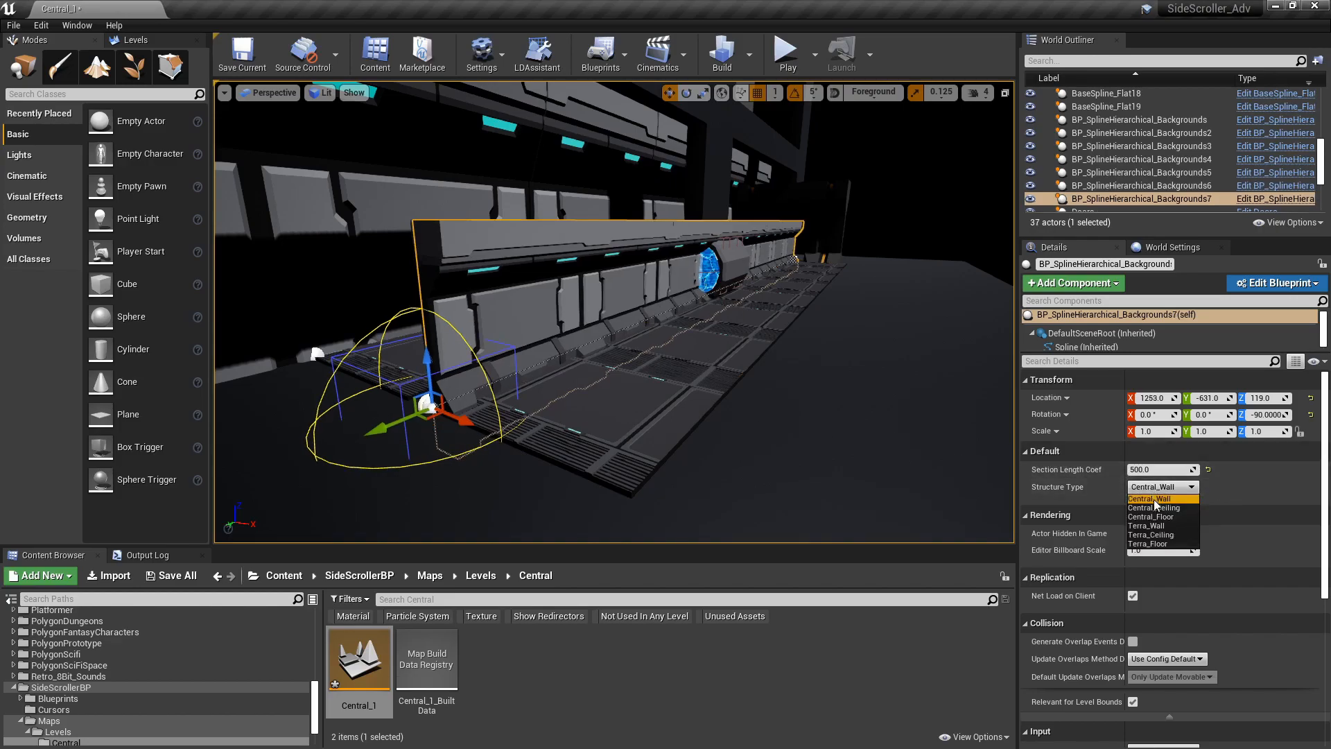
click(1156, 508)
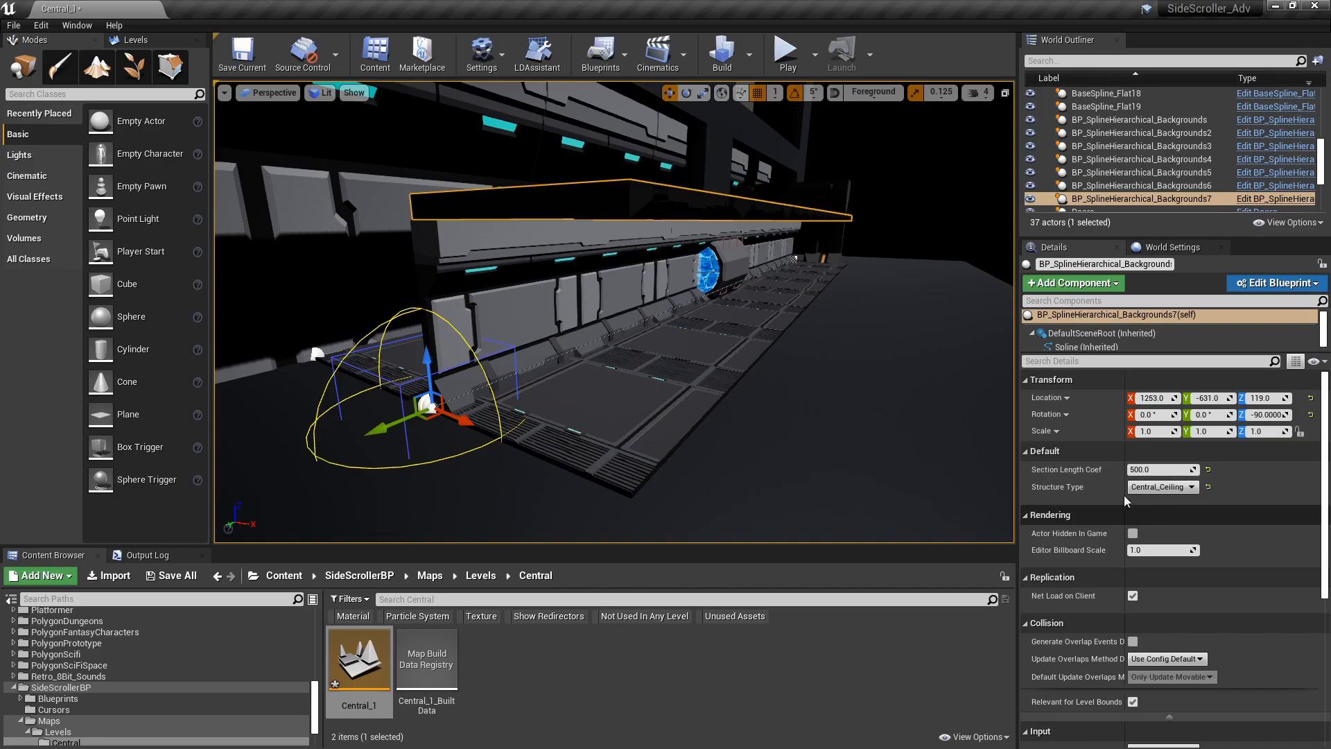
right_drag(615, 312, 569, 319)
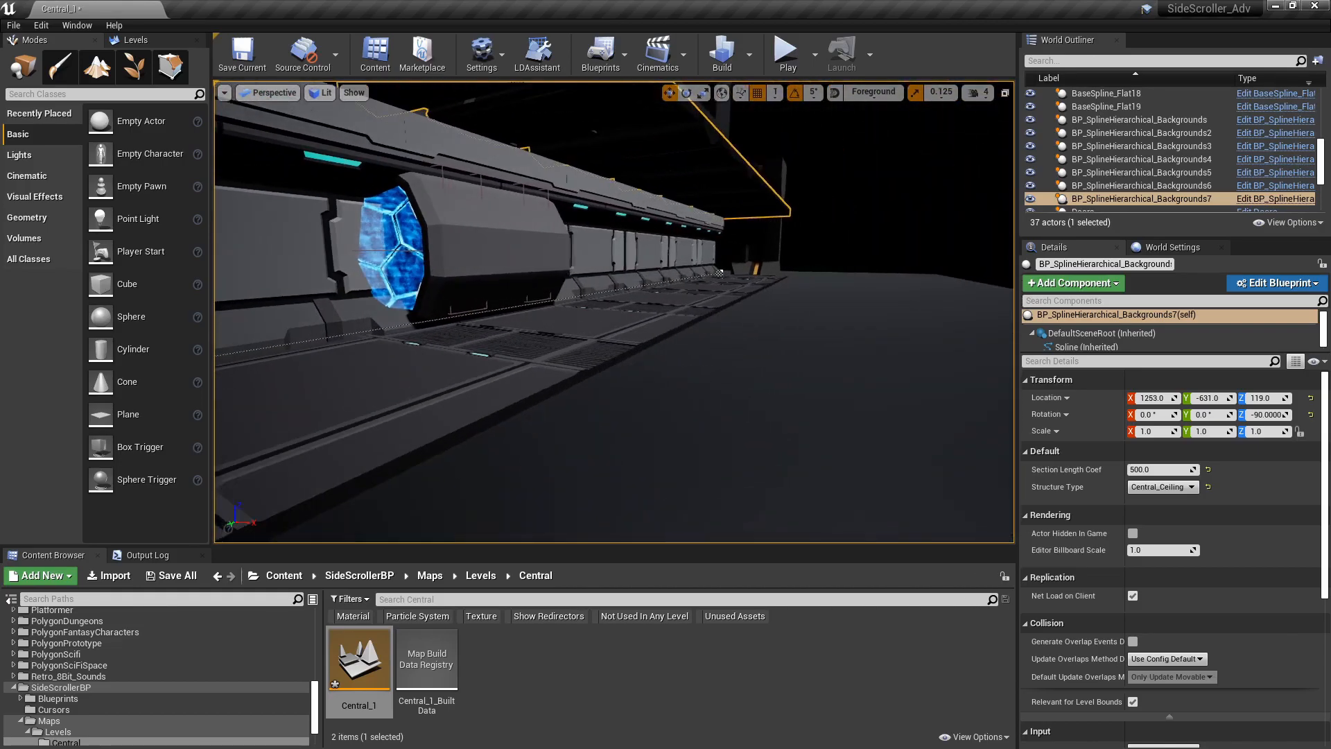